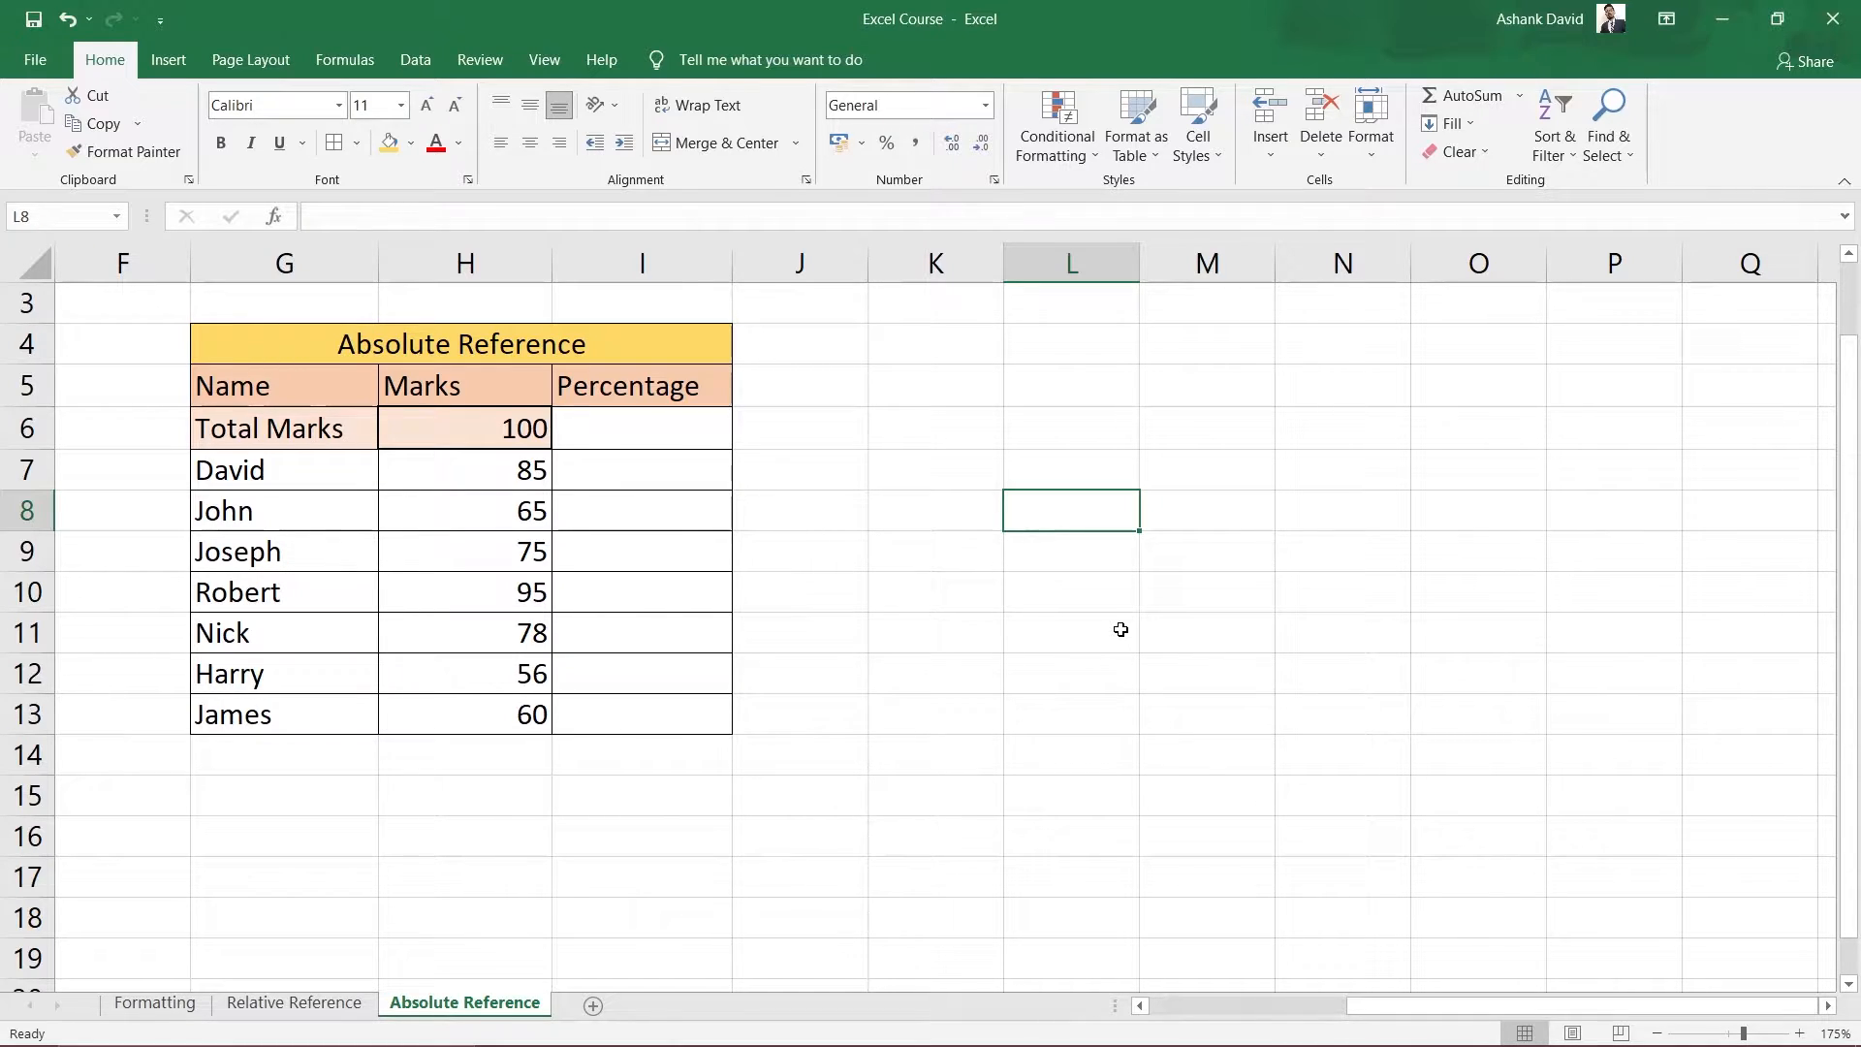
On the Relative Reference sheet, inspect the Feb and Mar Net Income formulas and their source cells.
{"action": "left_click", "coordinate": [276, 1006]}
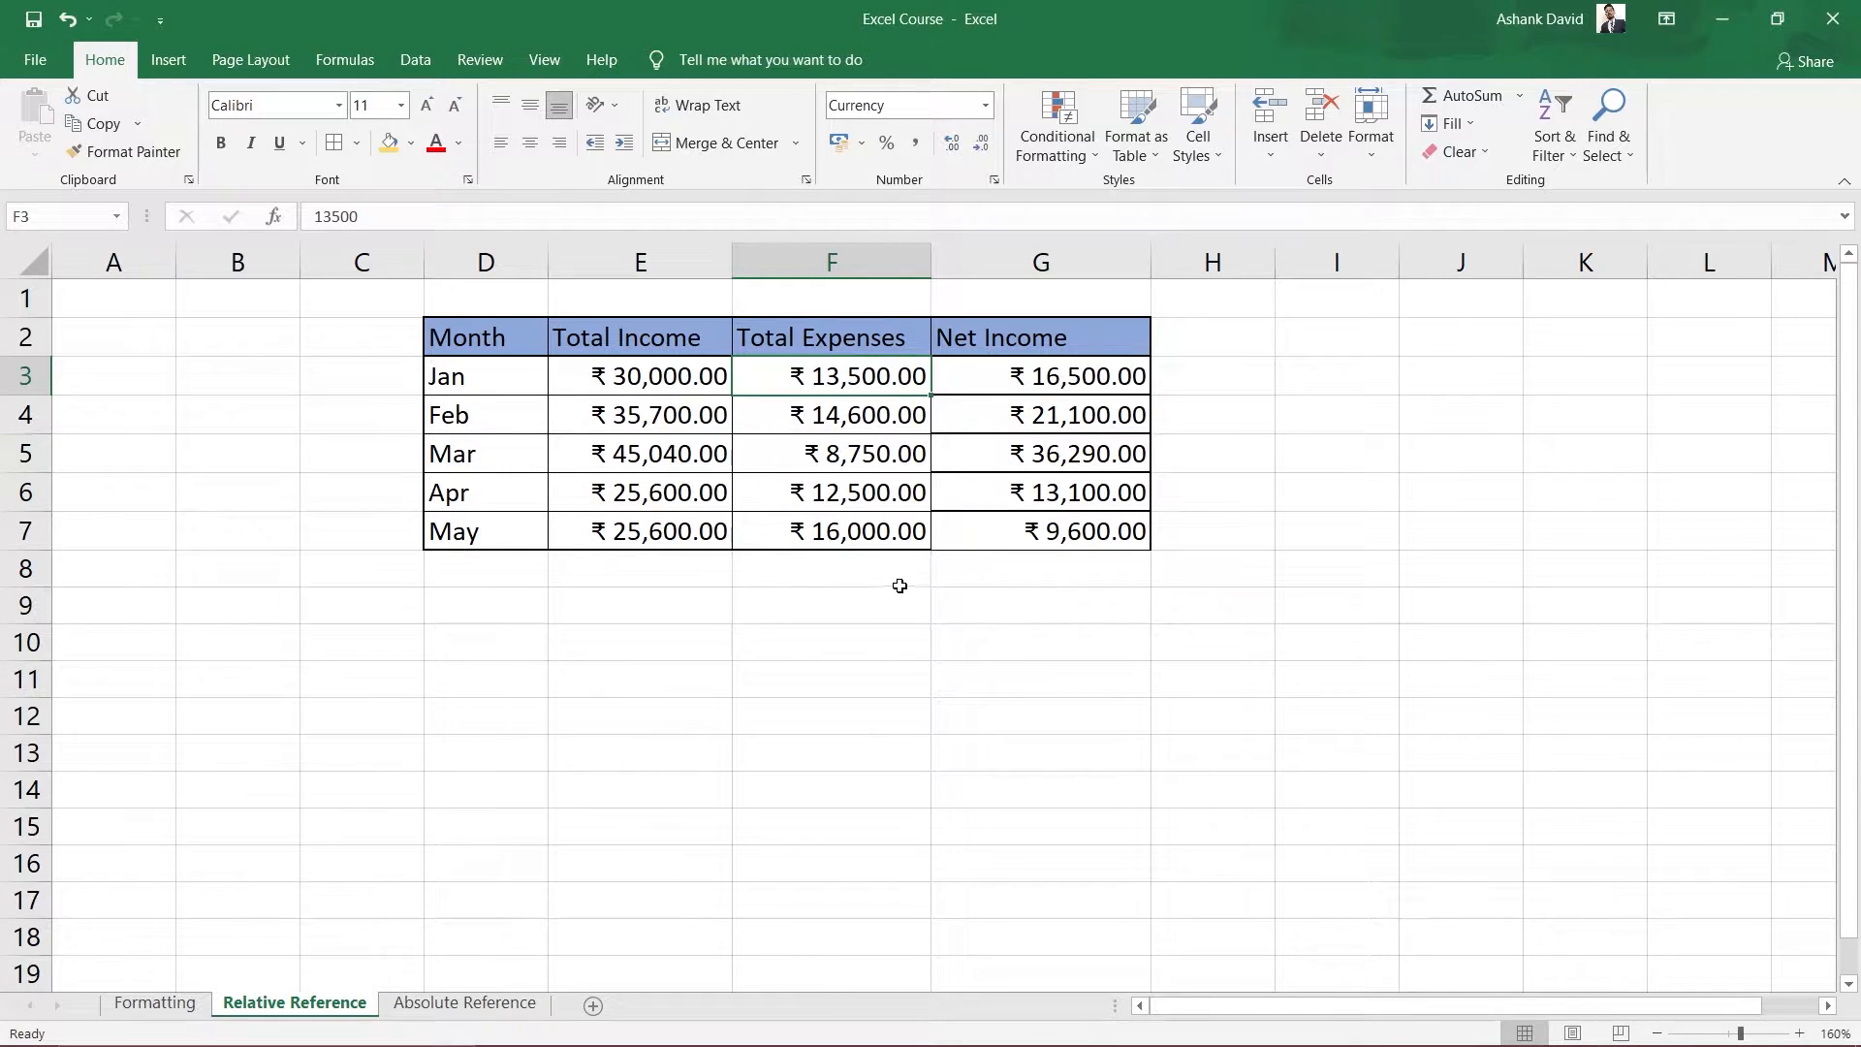
{"action": "left_click", "coordinate": [1053, 418]}
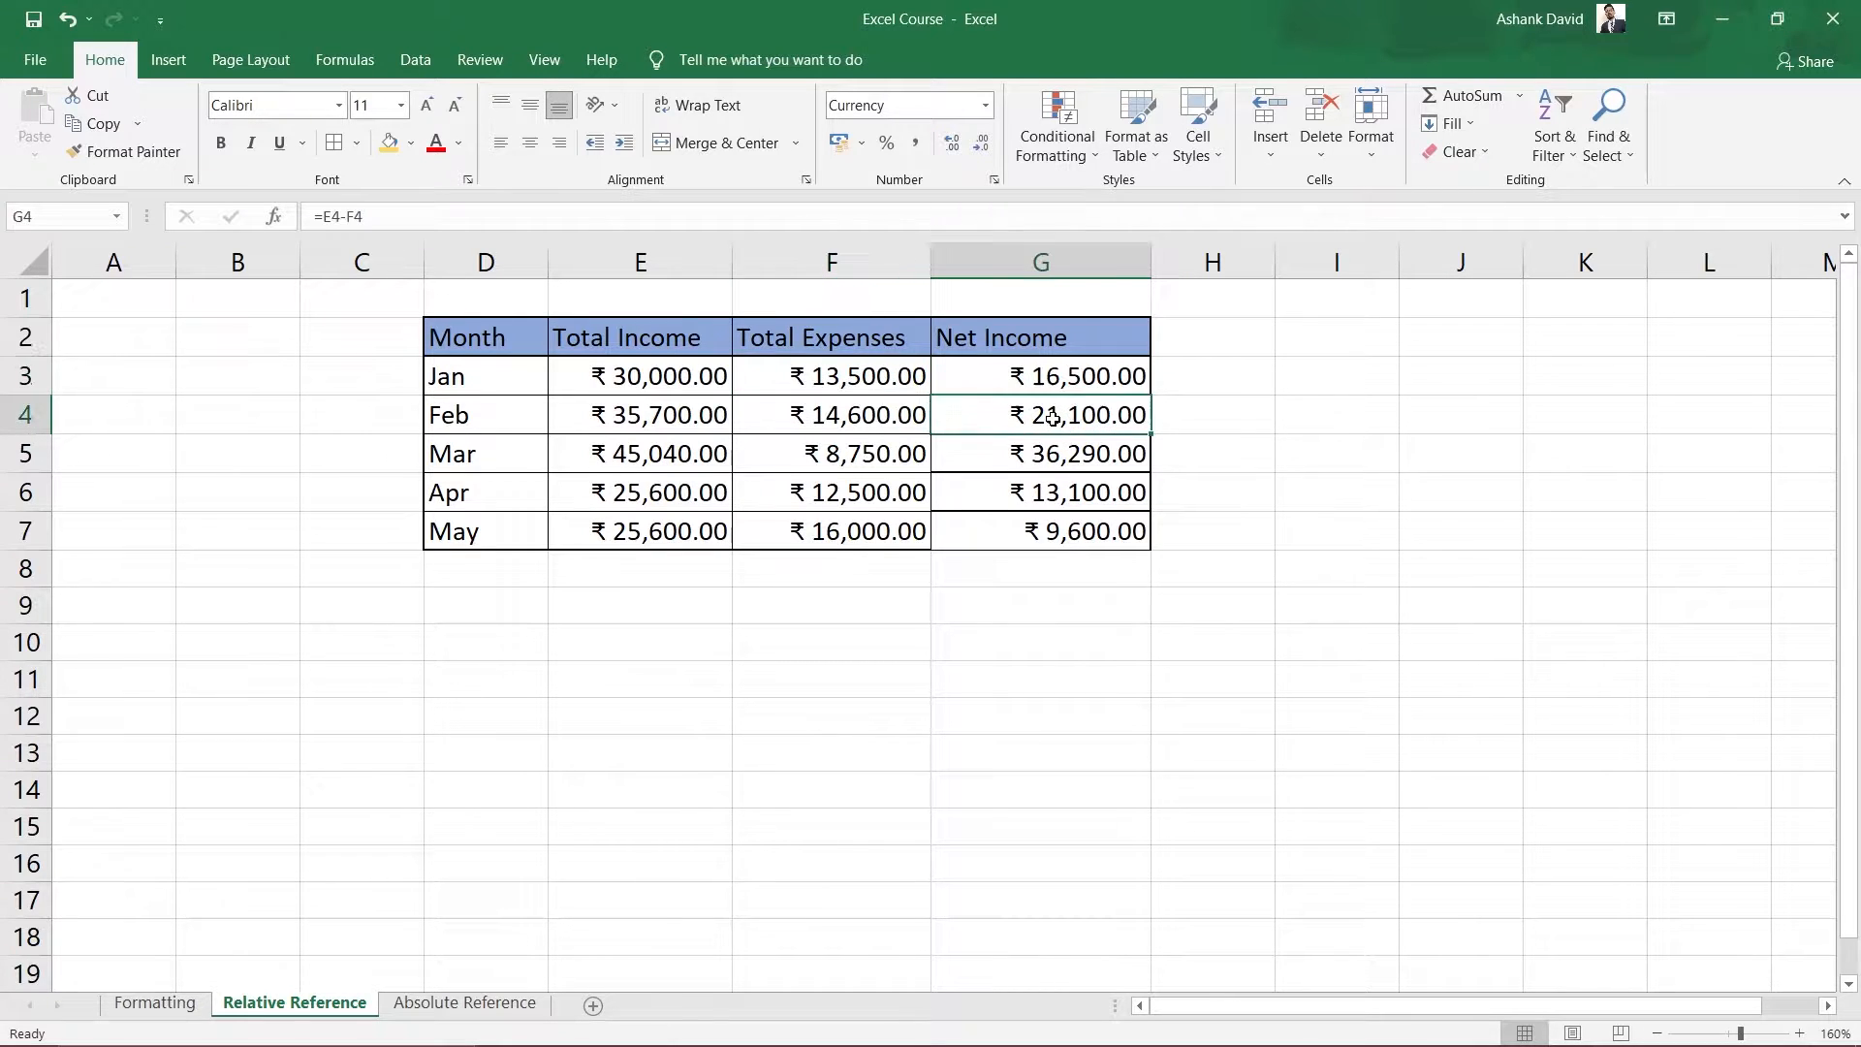
{"action": "double_click", "coordinate": [1053, 417]}
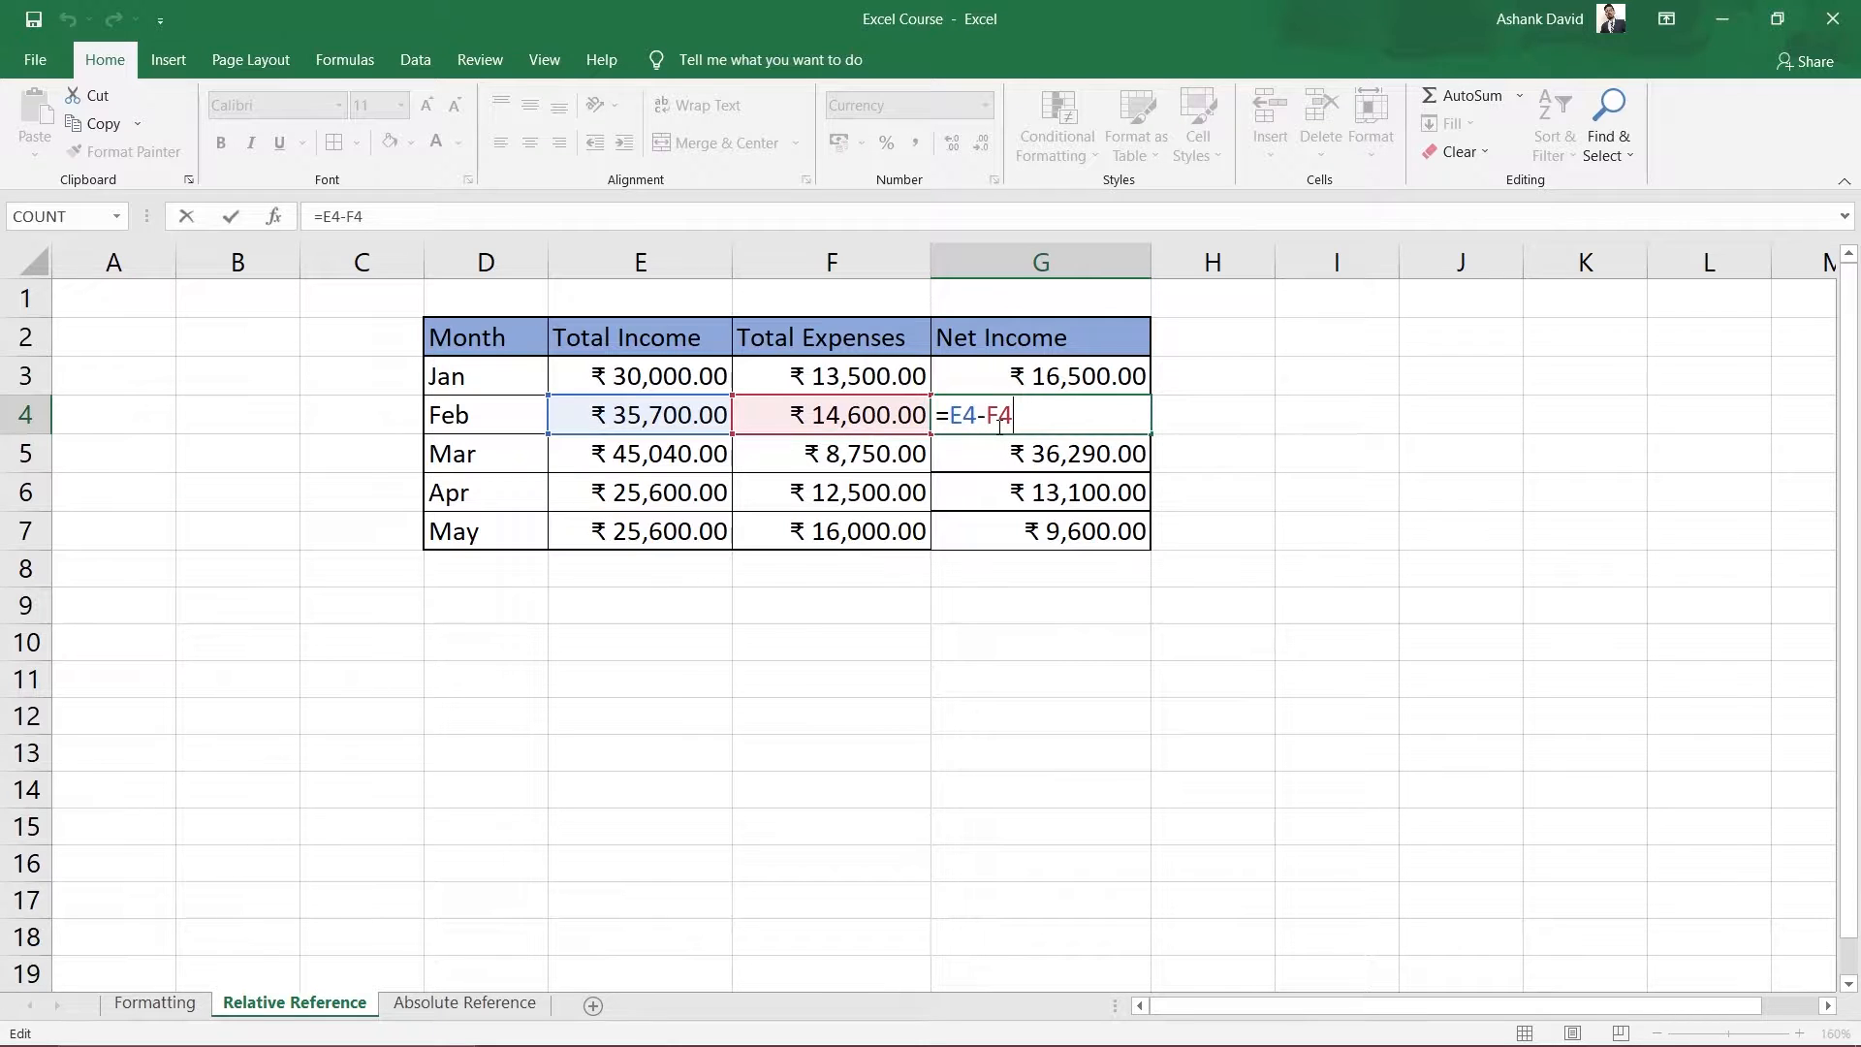
{"action": "key", "text": "Return"}
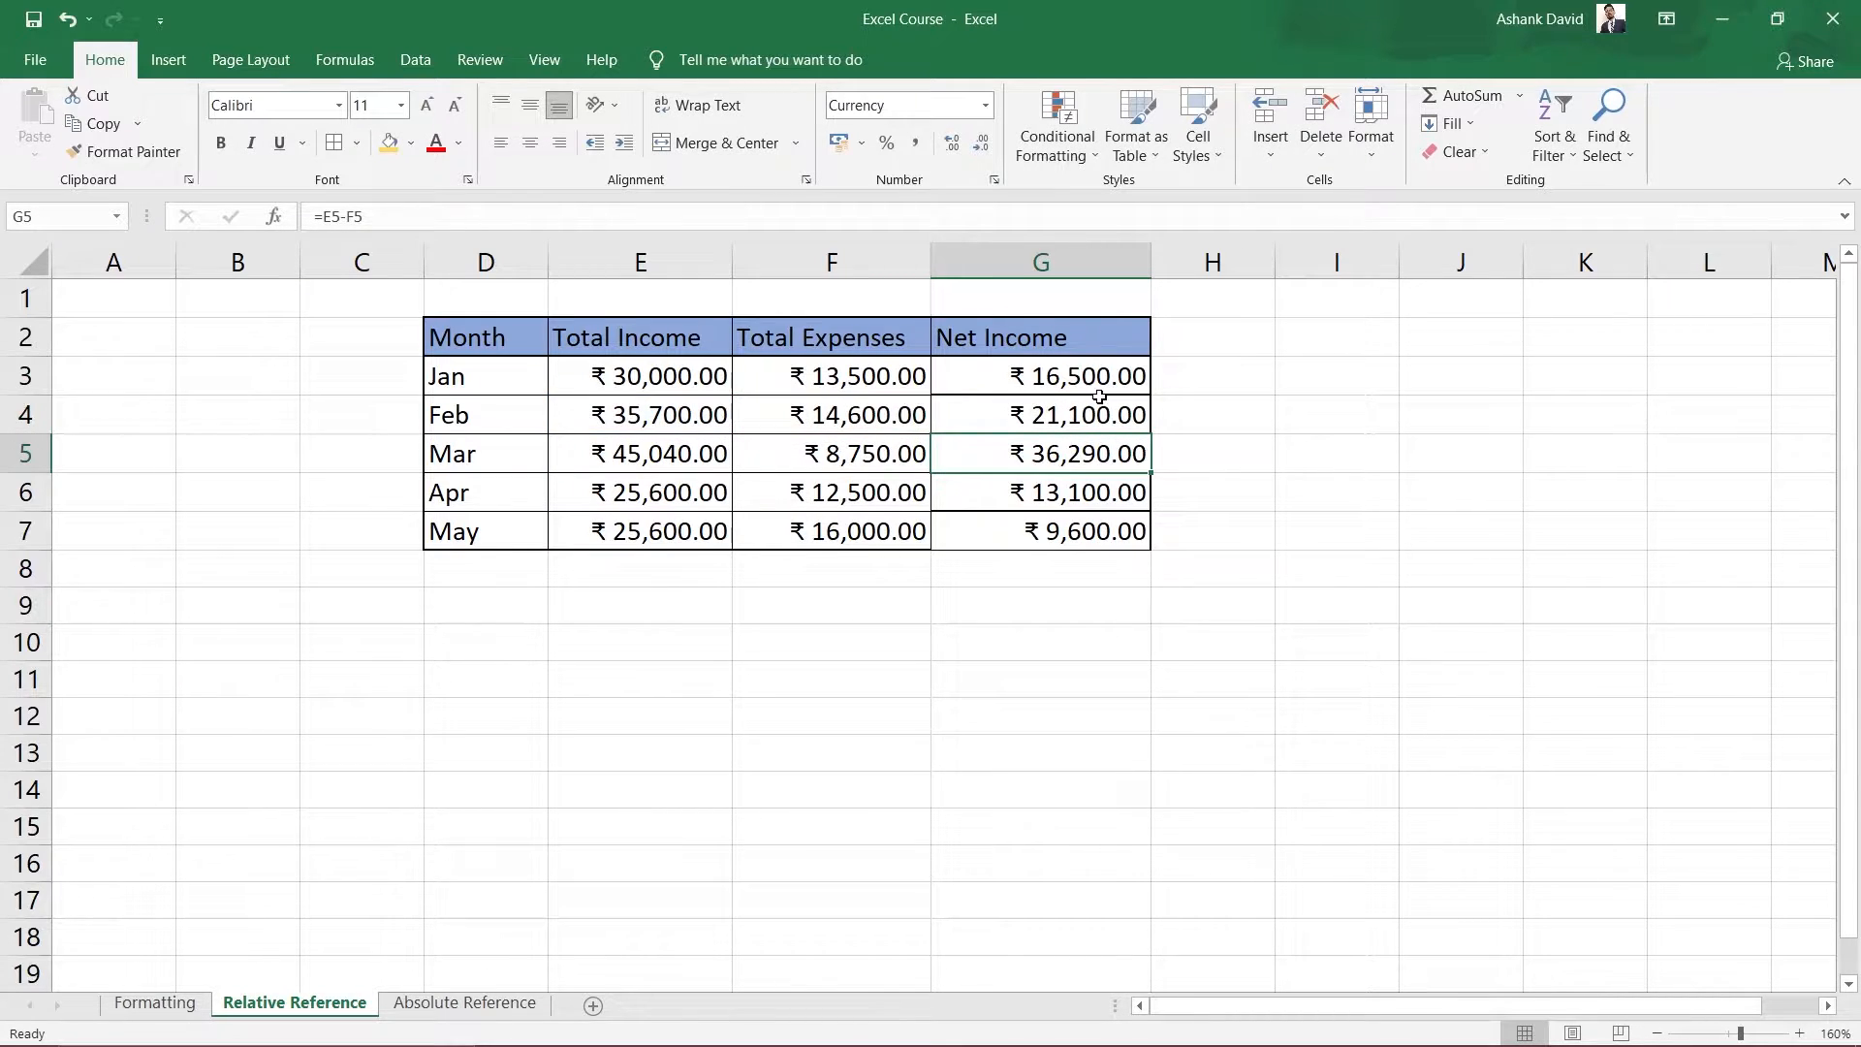
{"action": "left_click", "coordinate": [639, 423]}
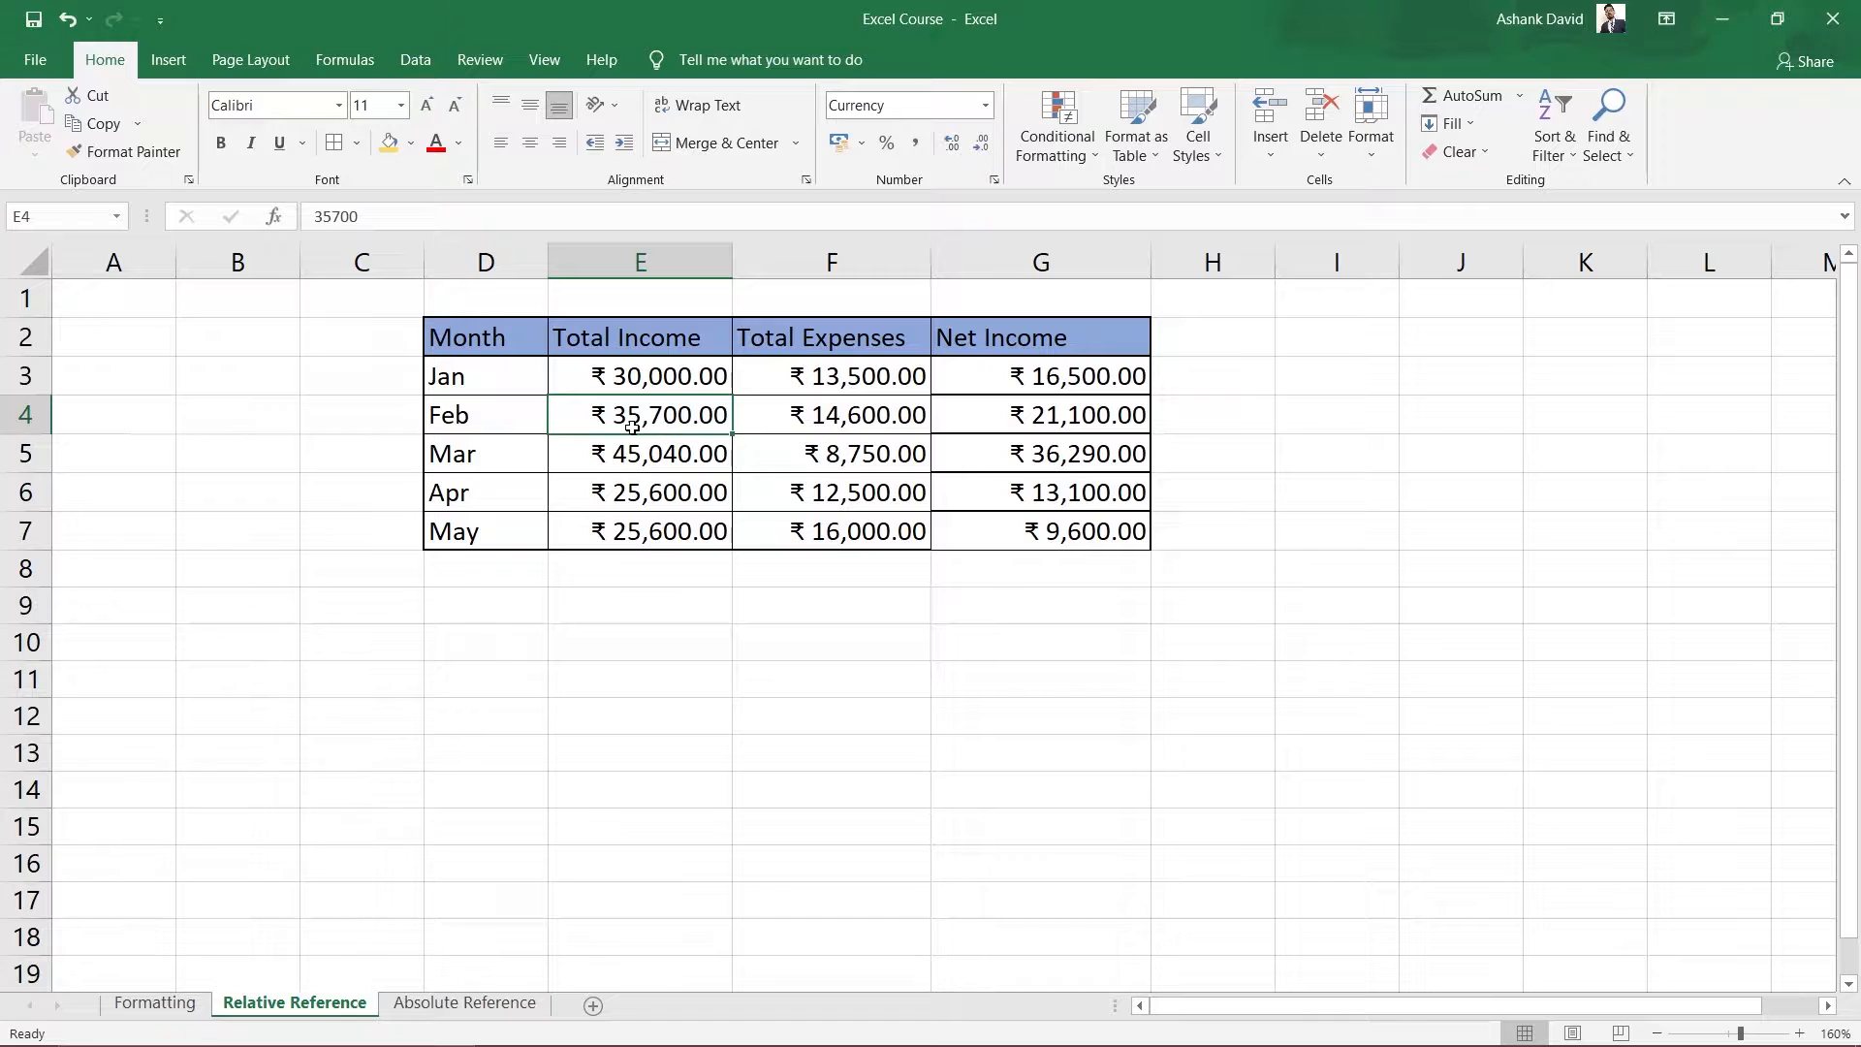
{"action": "left_click", "coordinate": [839, 424]}
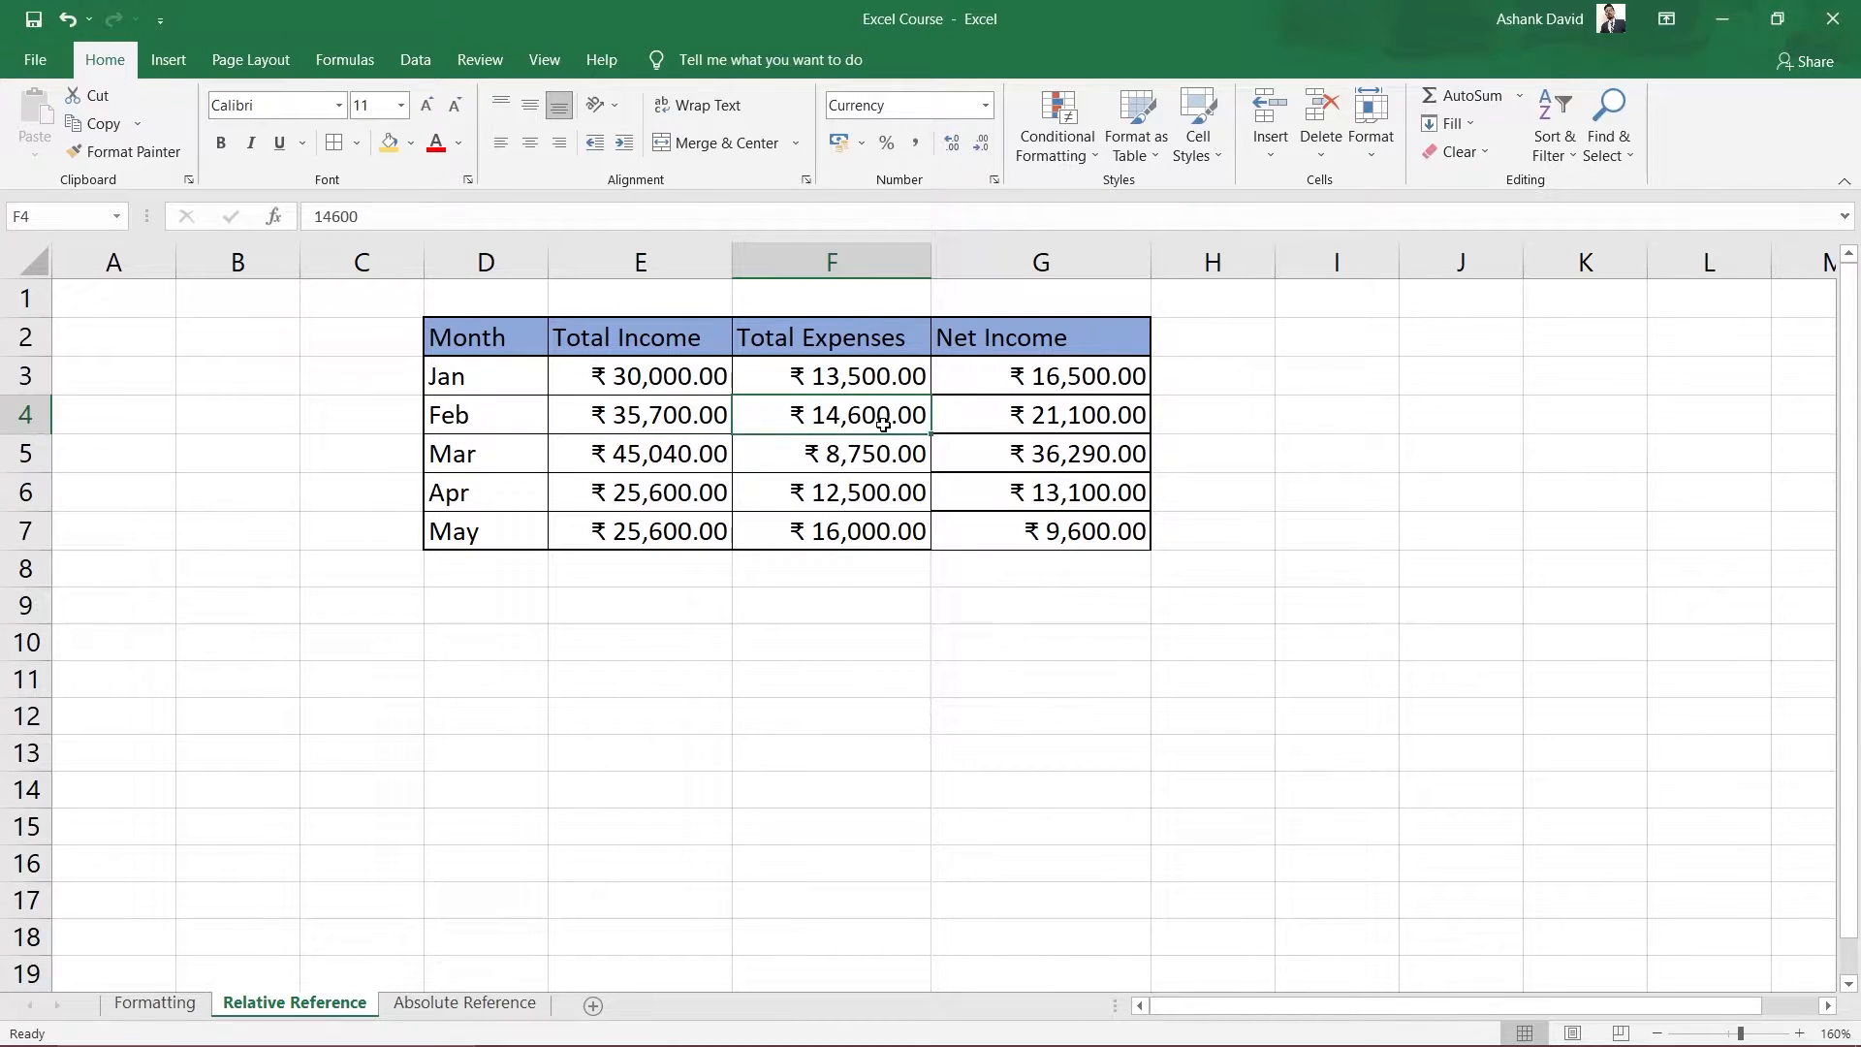
{"action": "left_click", "coordinate": [1025, 422]}
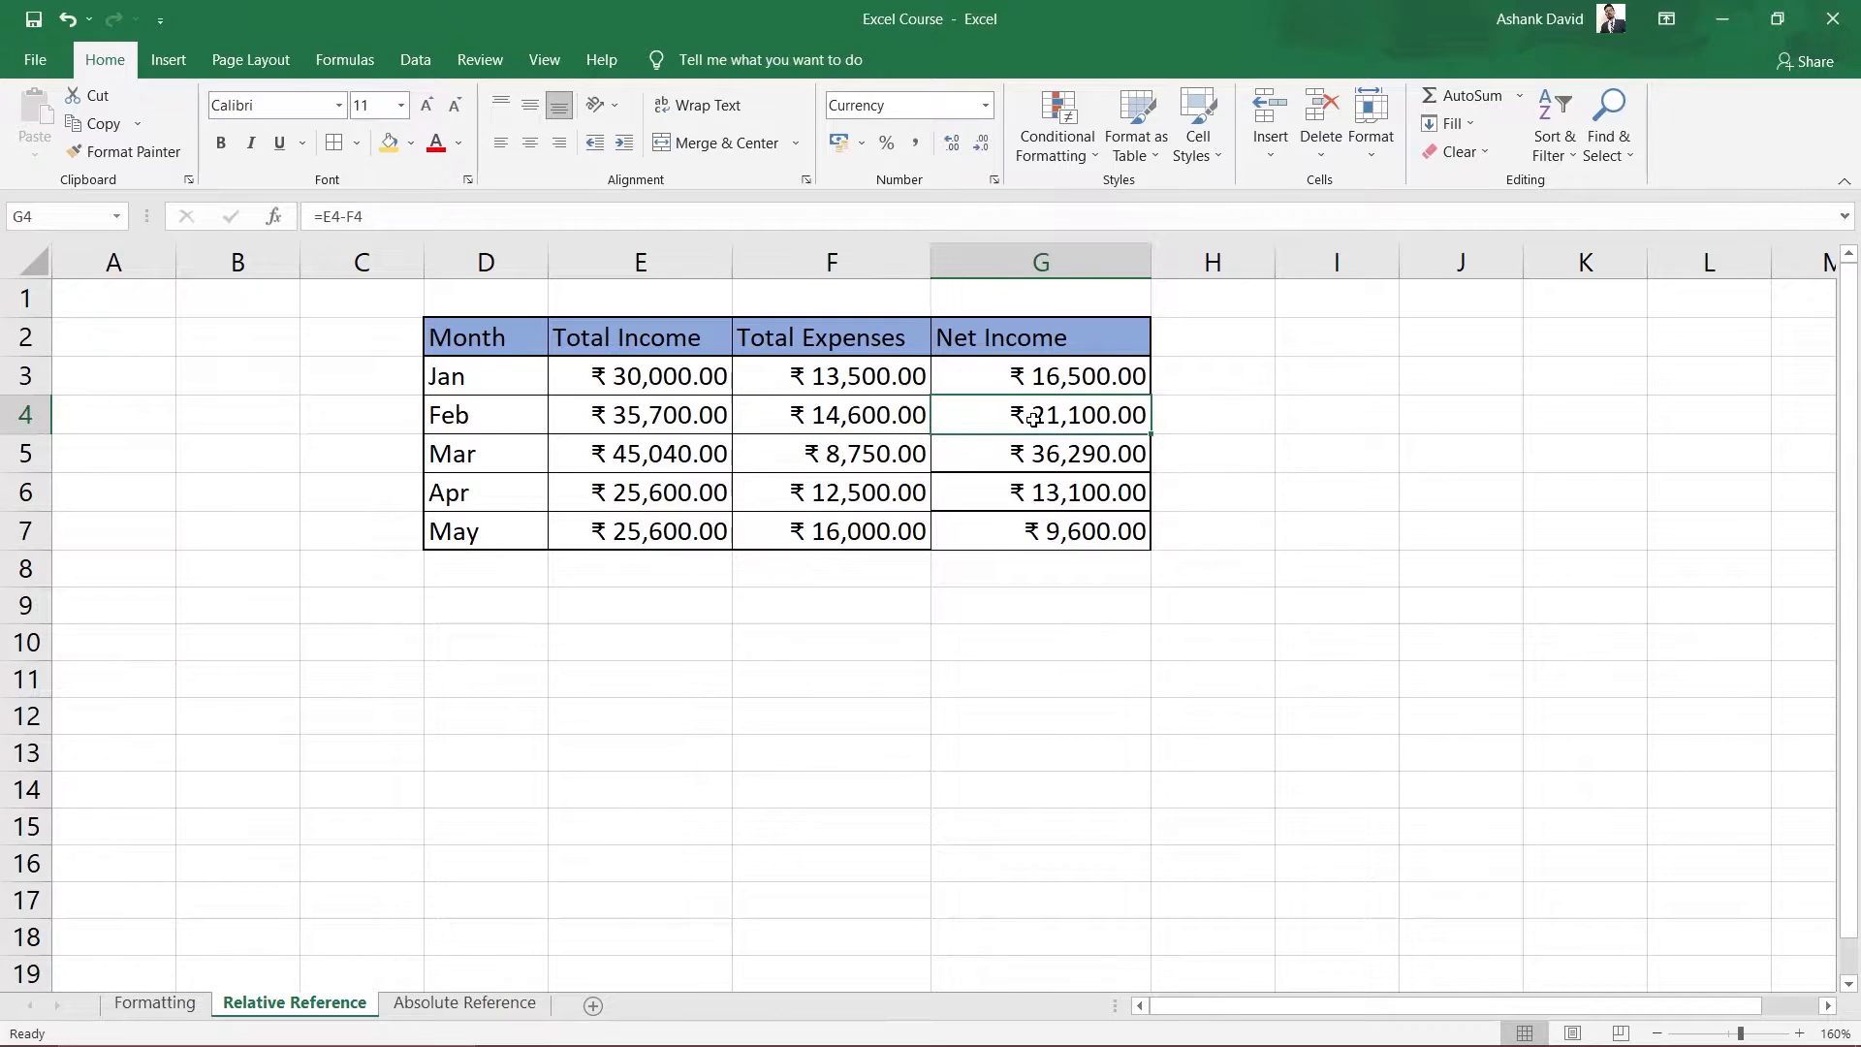
{"action": "left_click", "coordinate": [1056, 456]}
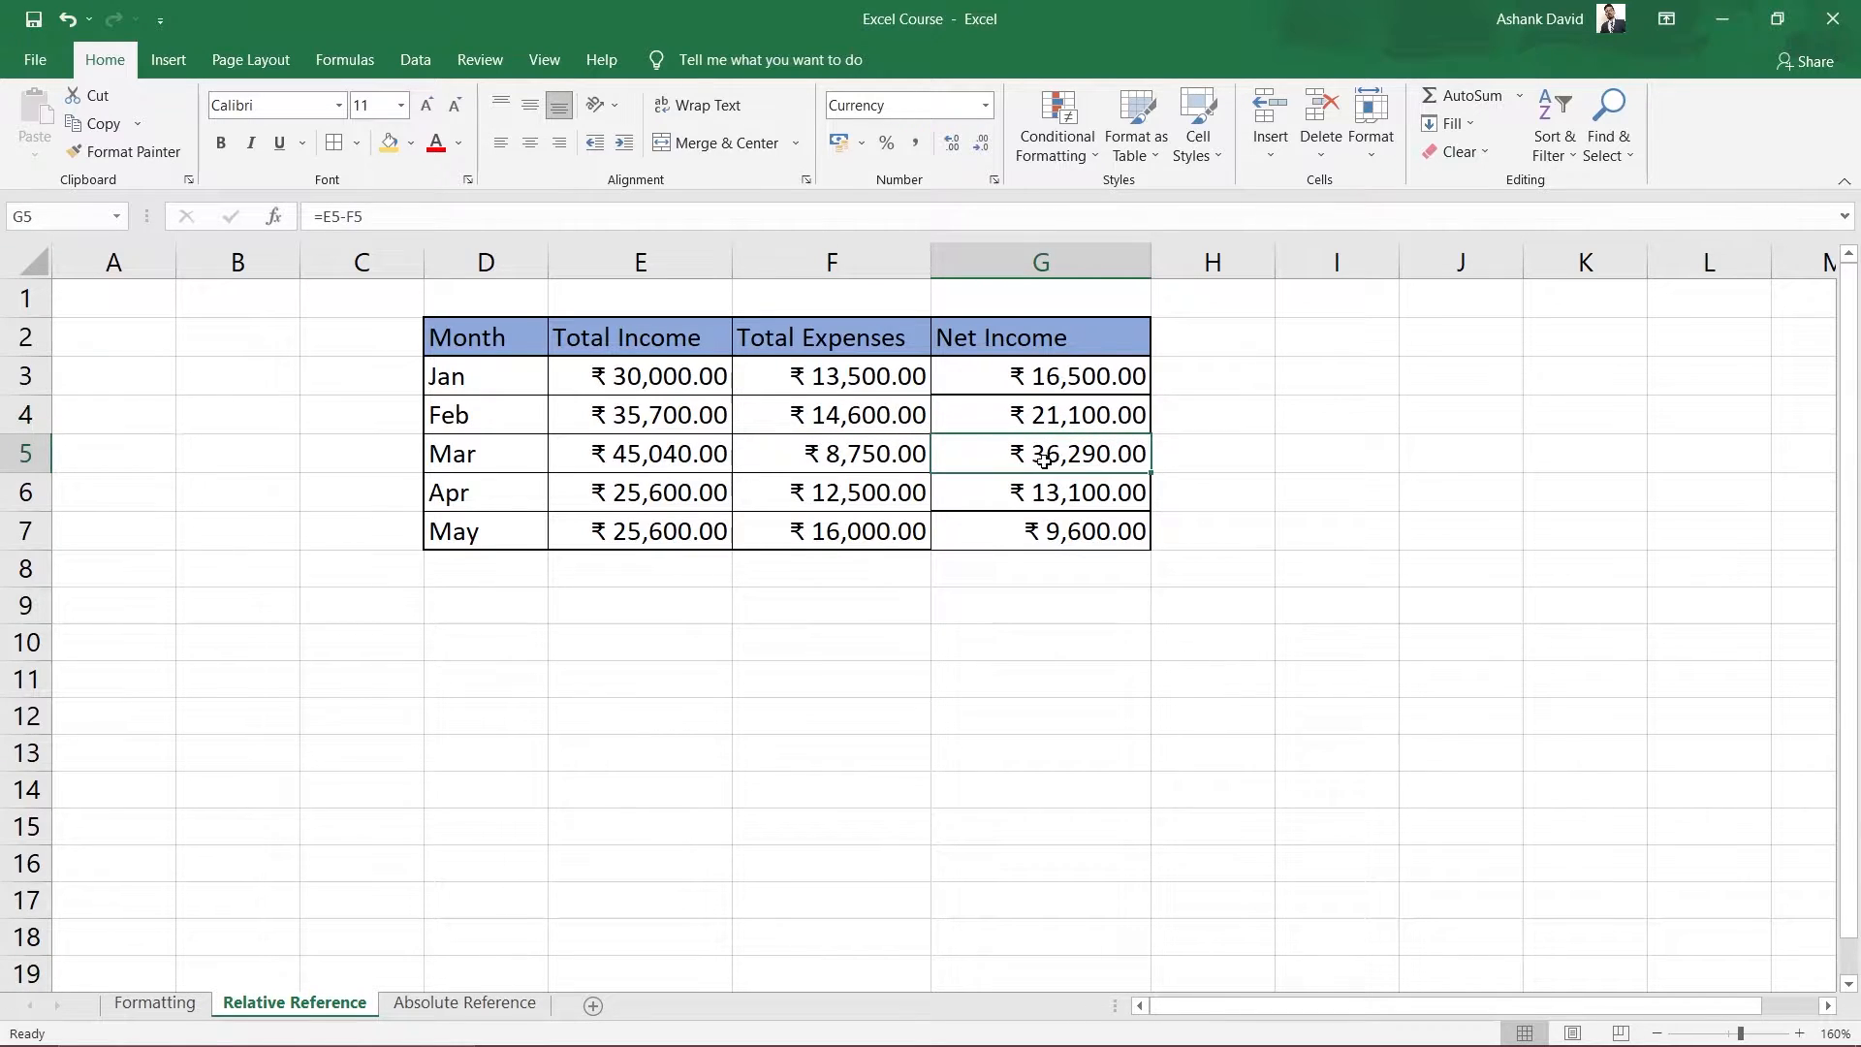
{"action": "double_click", "coordinate": [1056, 456]}
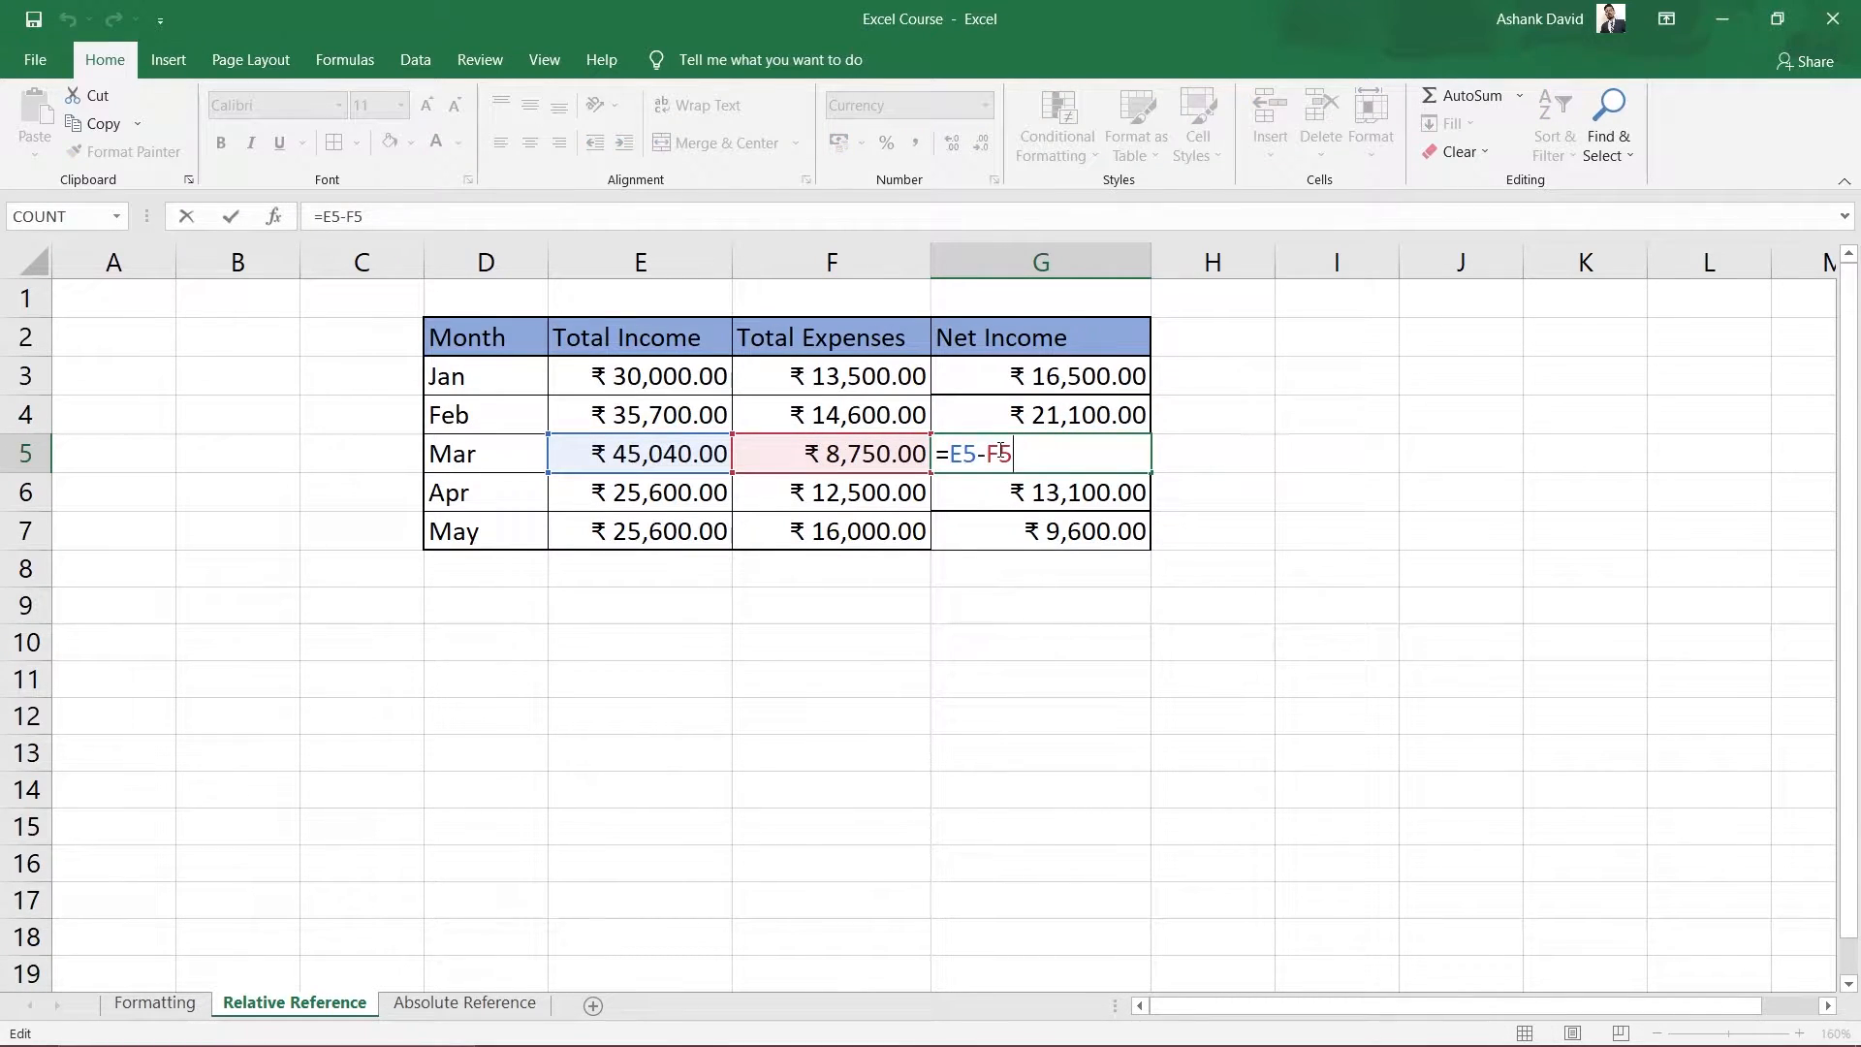
{"action": "left_click", "coordinate": [1425, 565]}
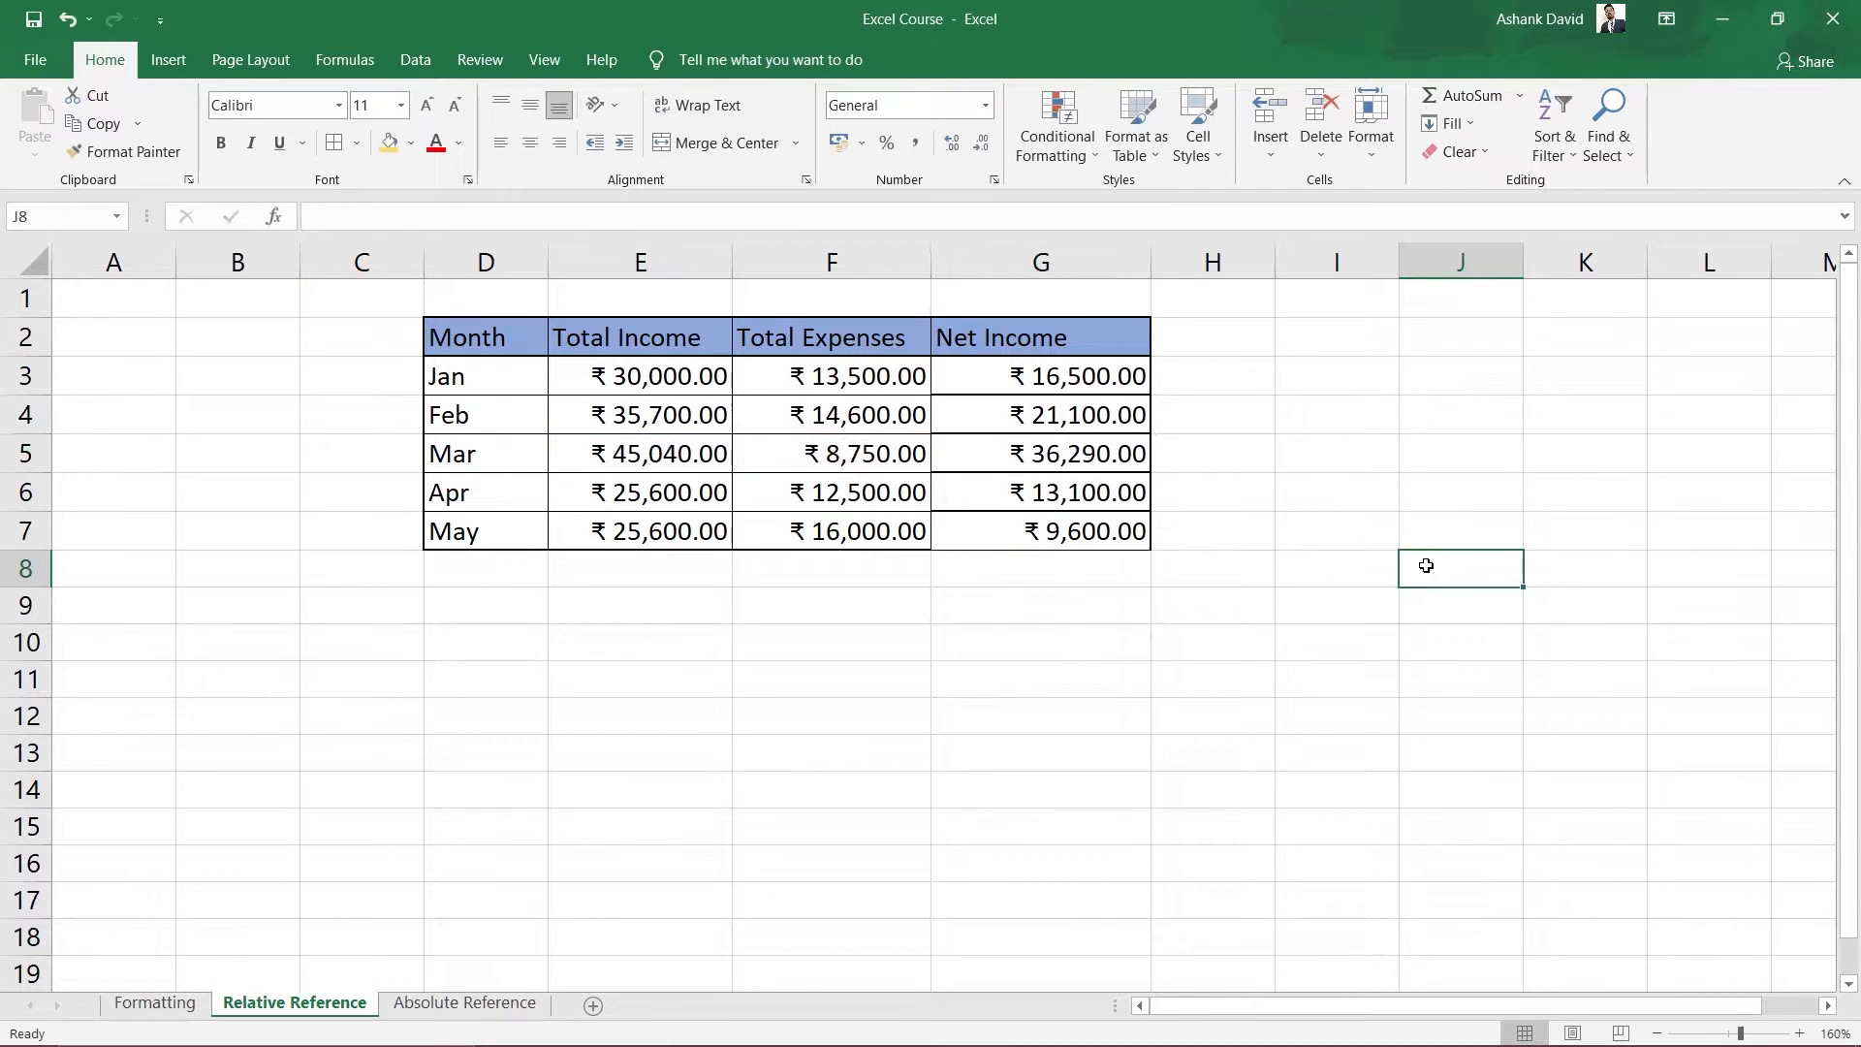
Recheck Mar's income and expense values and compare the Feb and Mar formula references.
{"action": "left_click", "coordinate": [647, 457]}
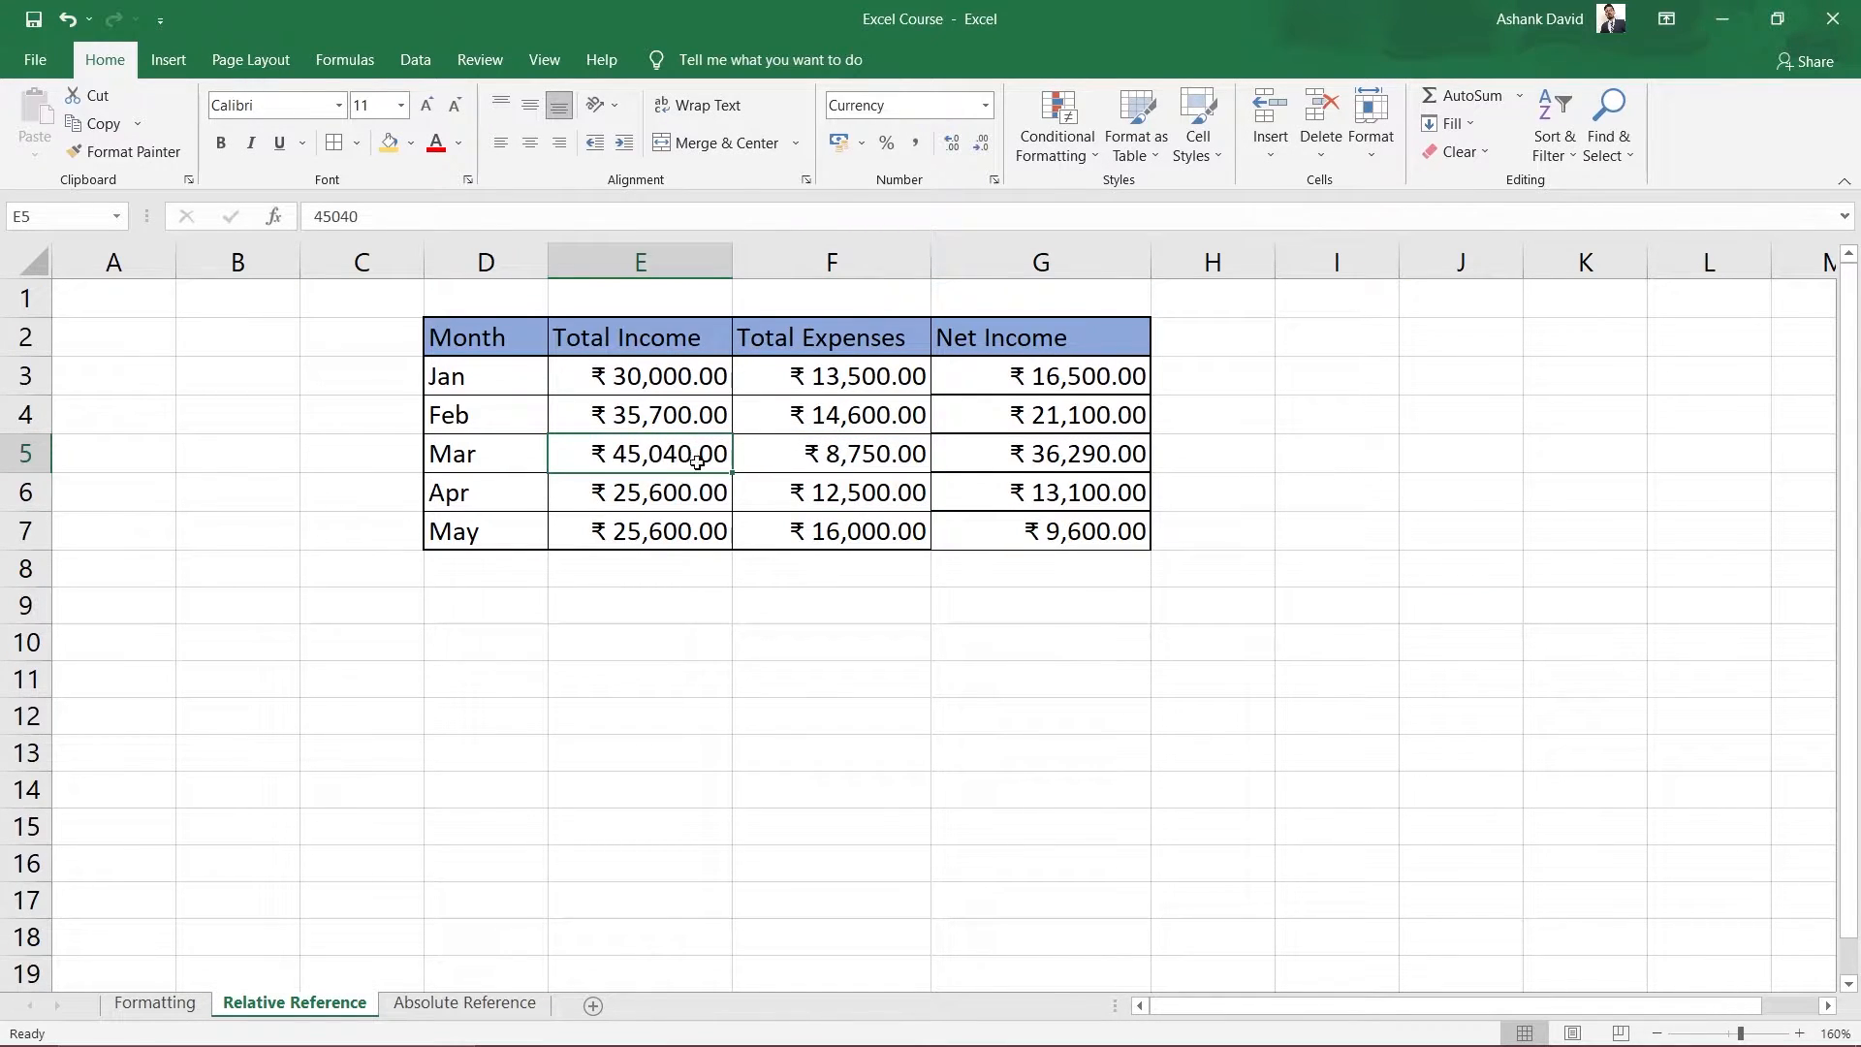
{"action": "left_click", "coordinate": [892, 463]}
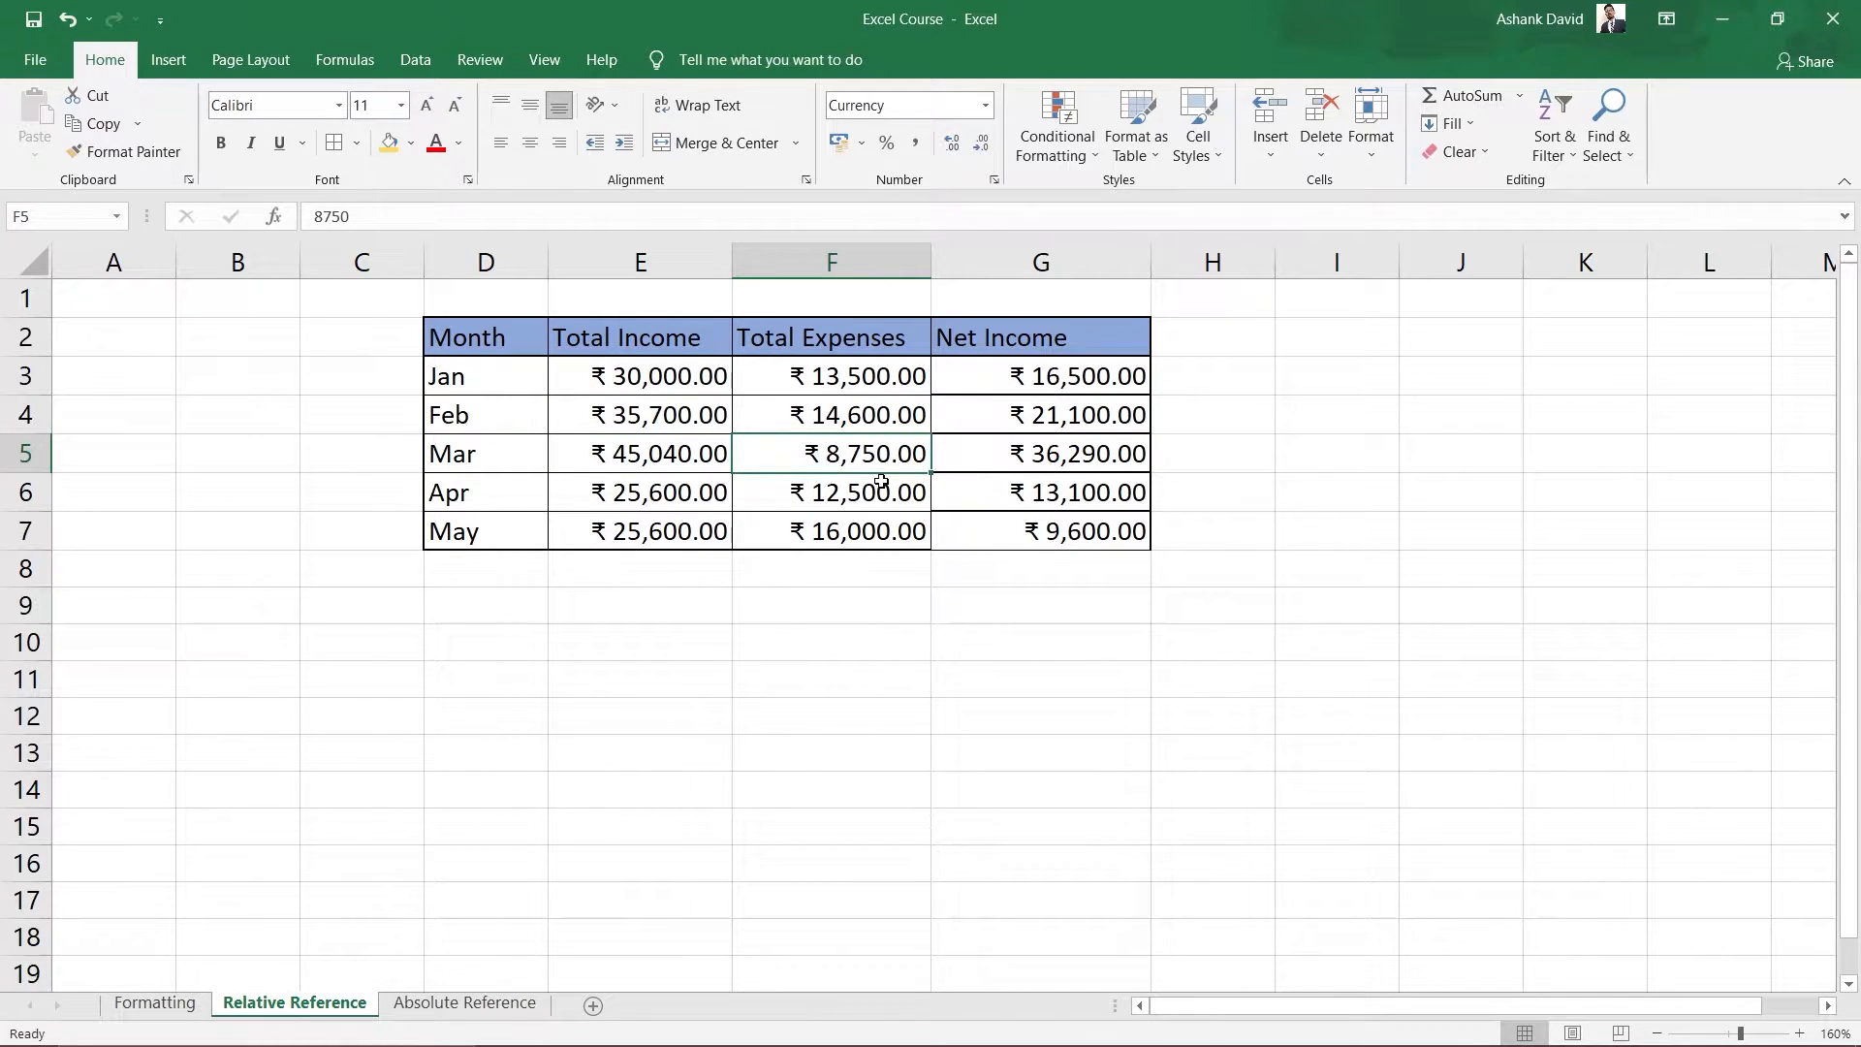
{"action": "left_click", "coordinate": [1072, 461]}
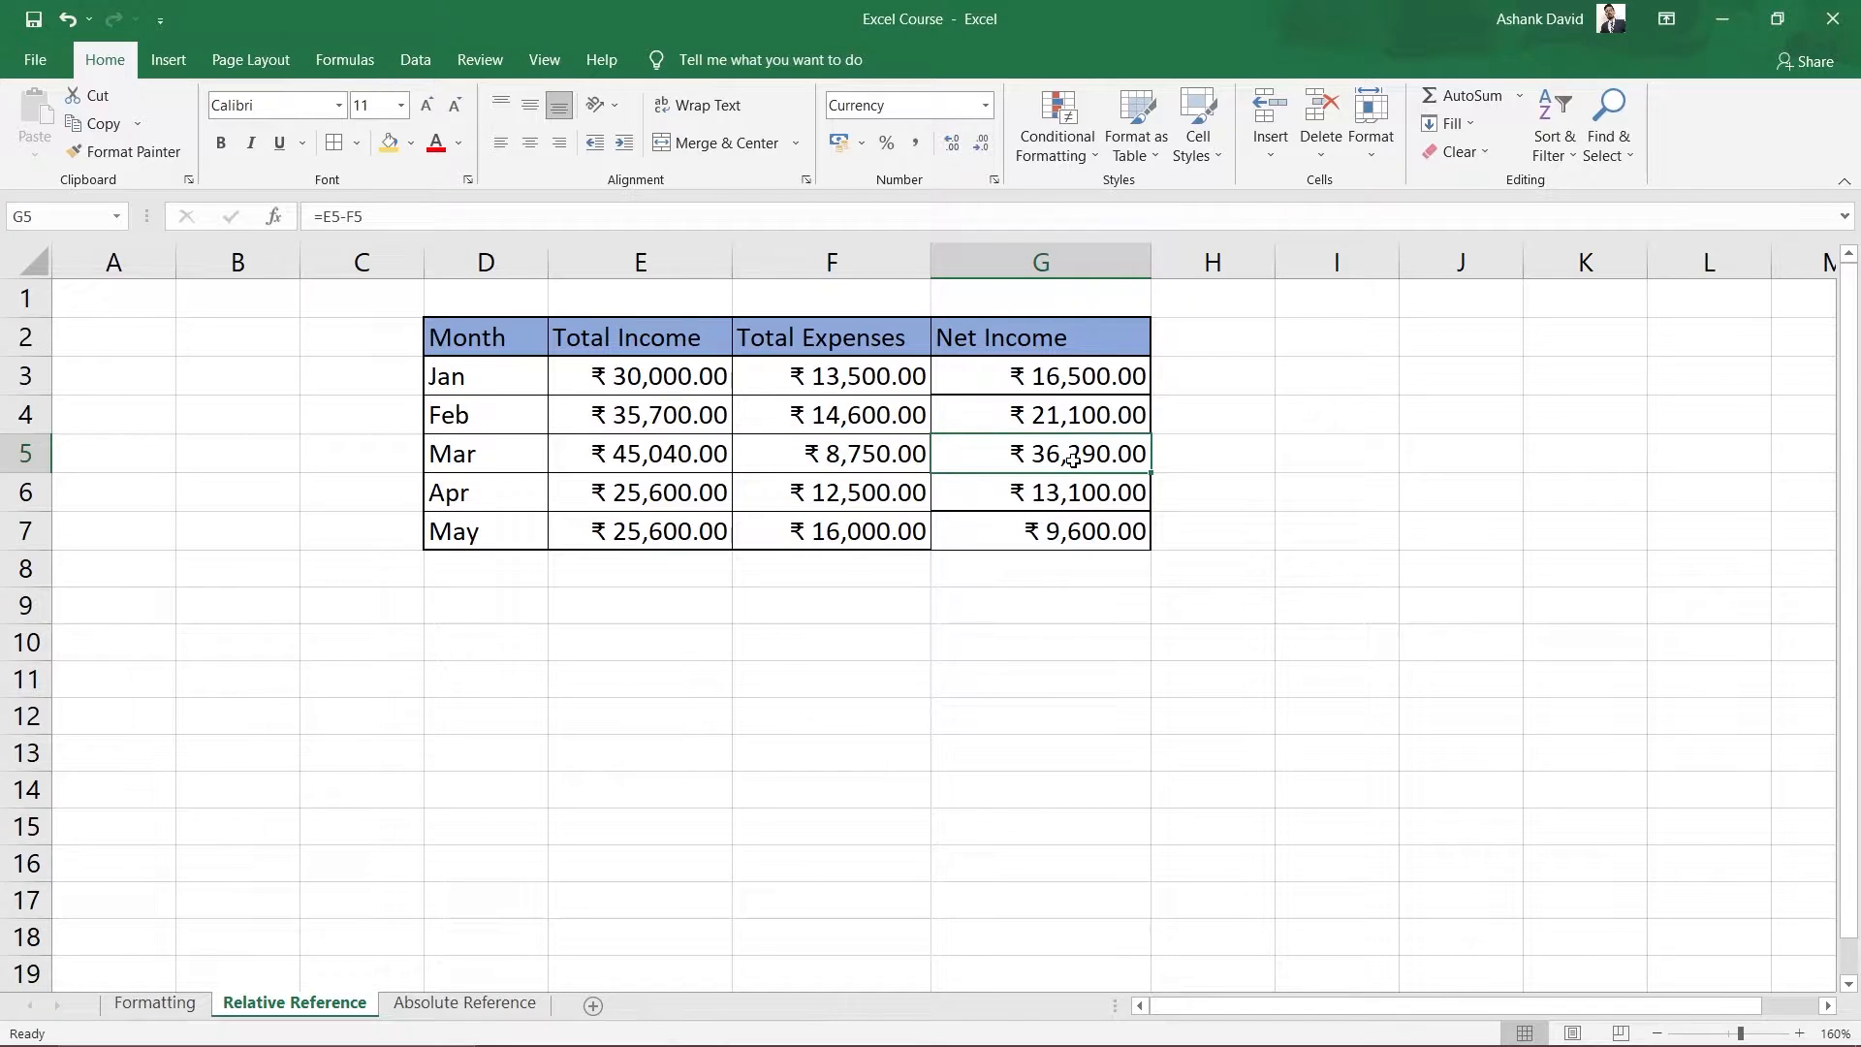
{"action": "left_click", "coordinate": [1062, 418]}
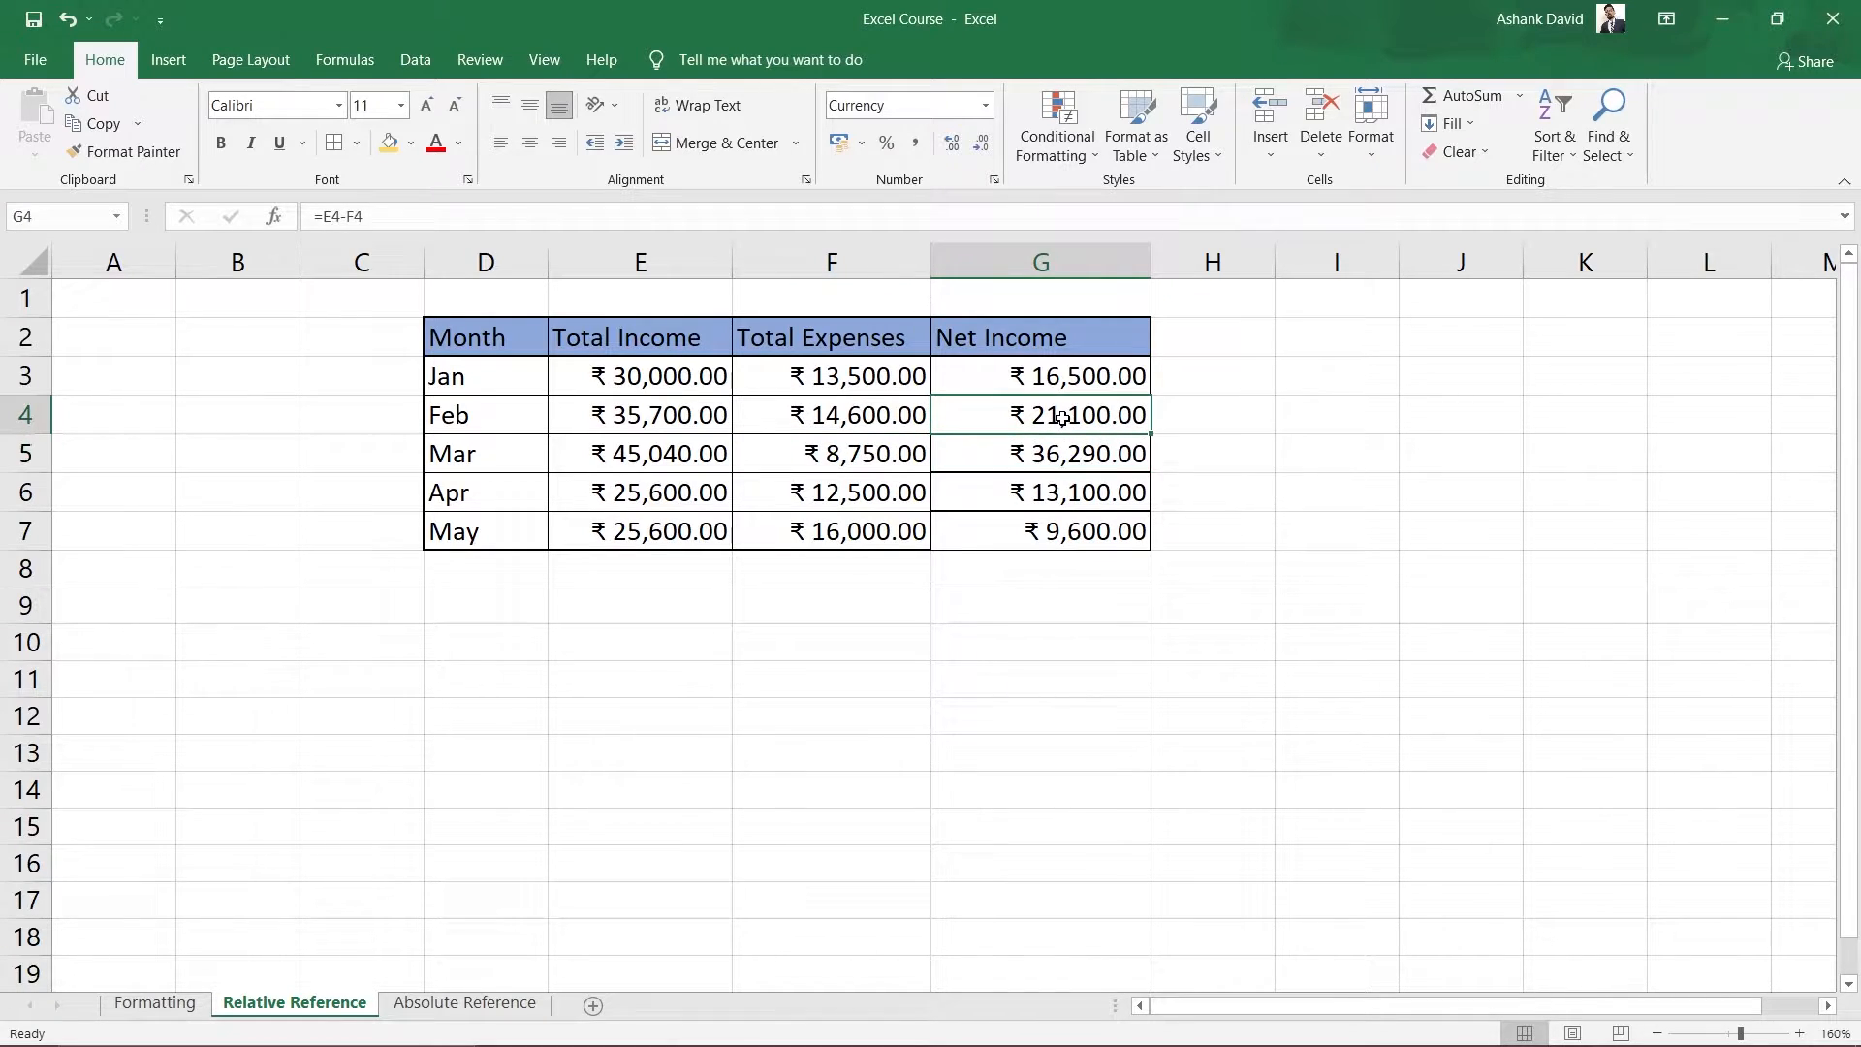
{"action": "double_click", "coordinate": [1075, 418]}
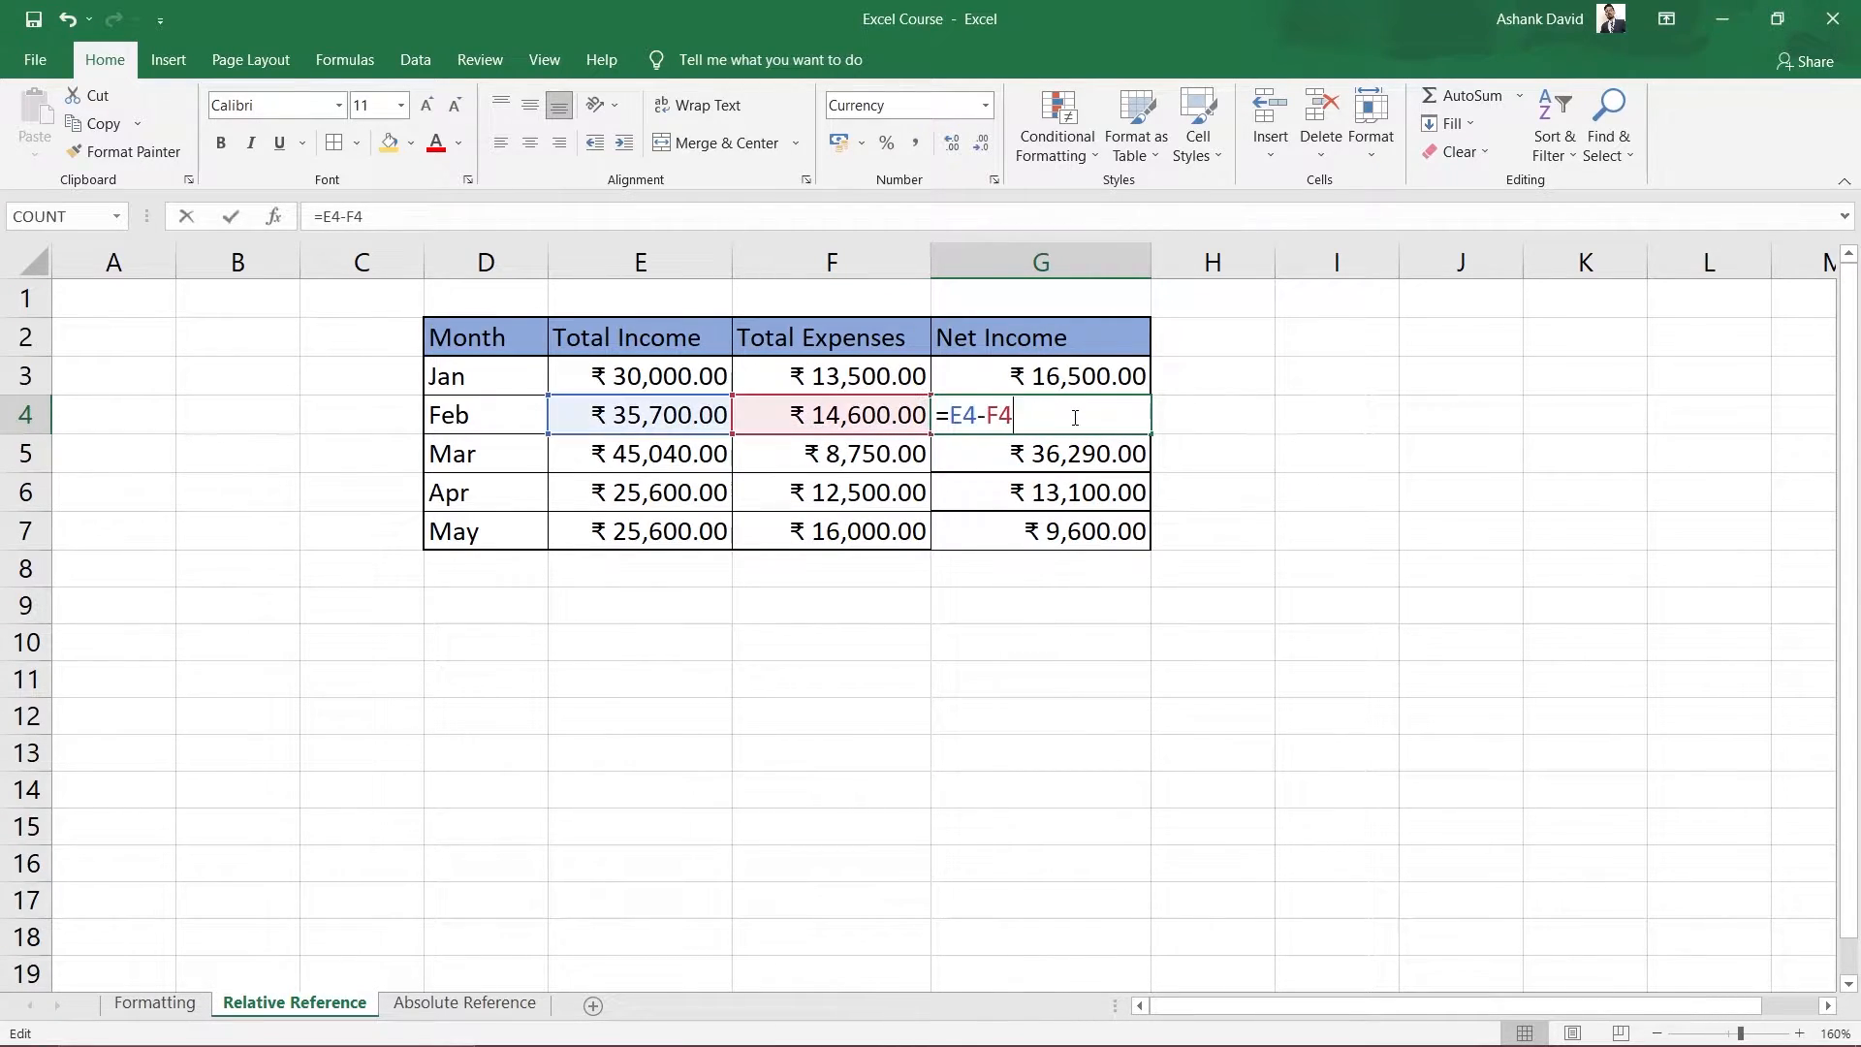
{"action": "left_click", "coordinate": [1053, 462]}
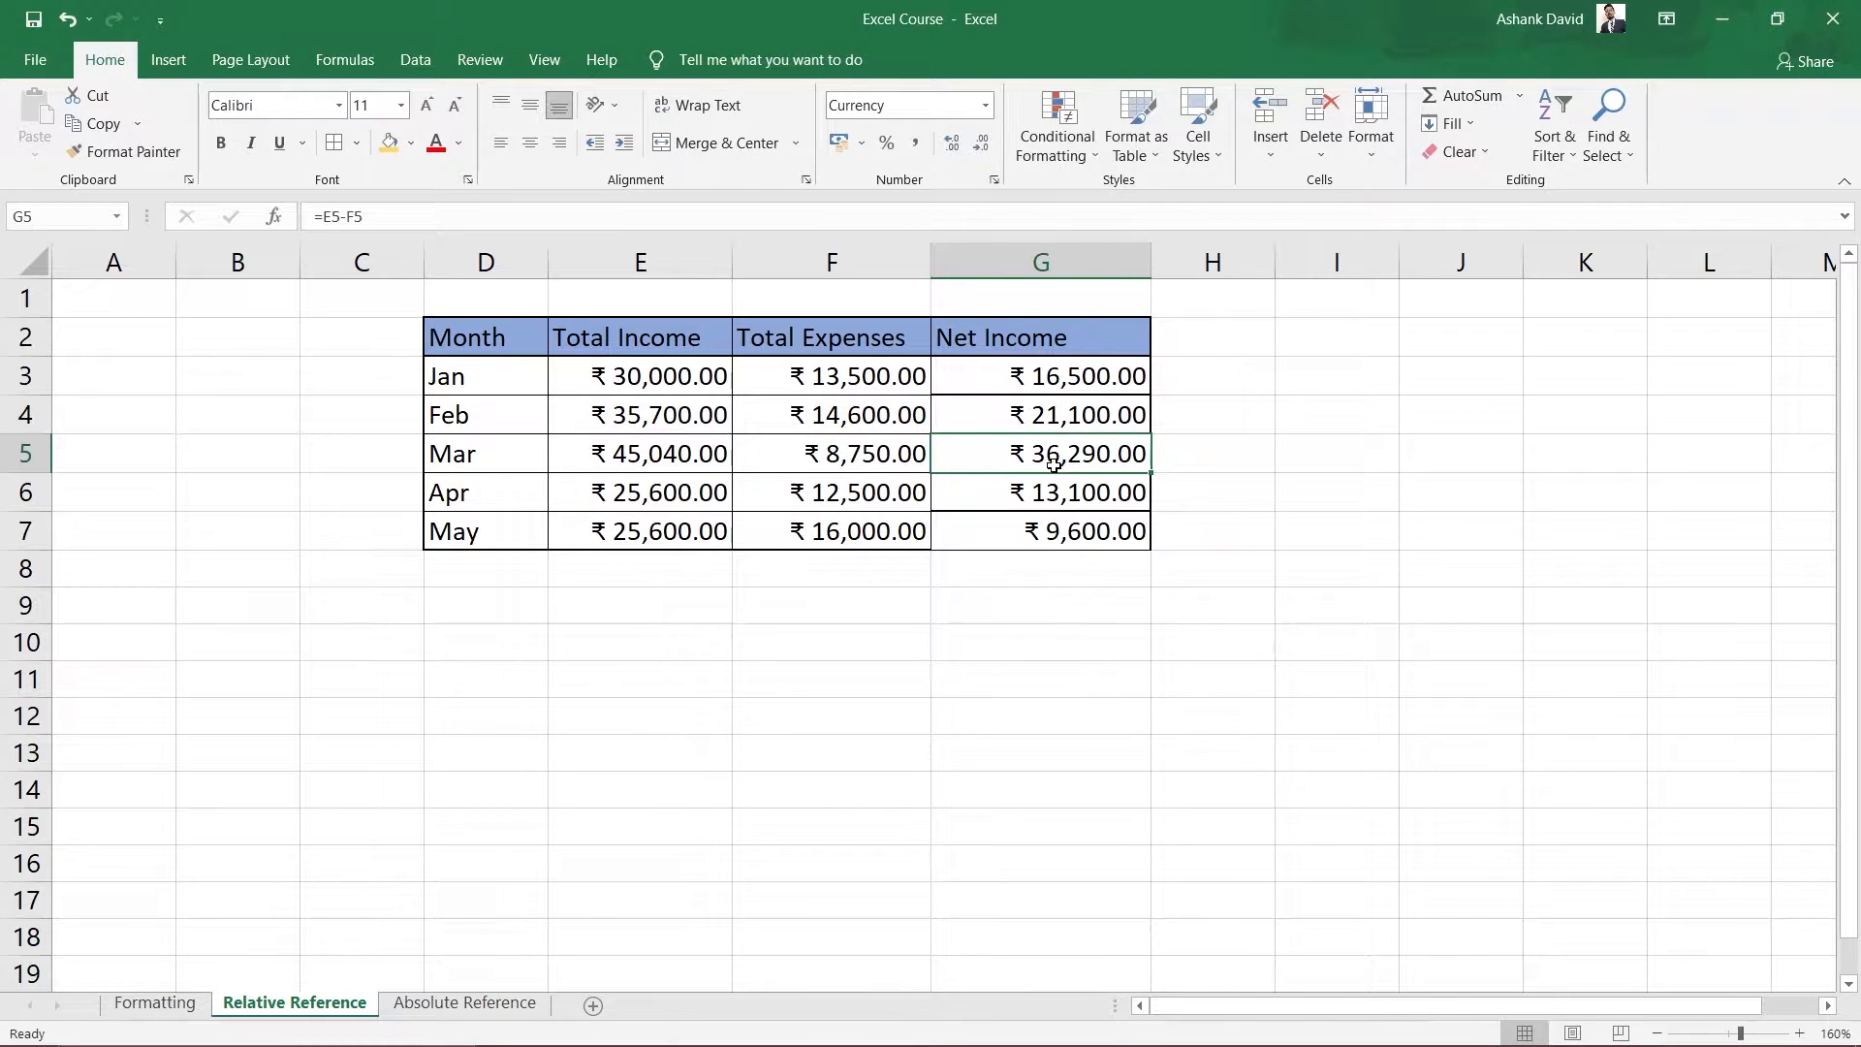
{"action": "double_click", "coordinate": [1033, 462]}
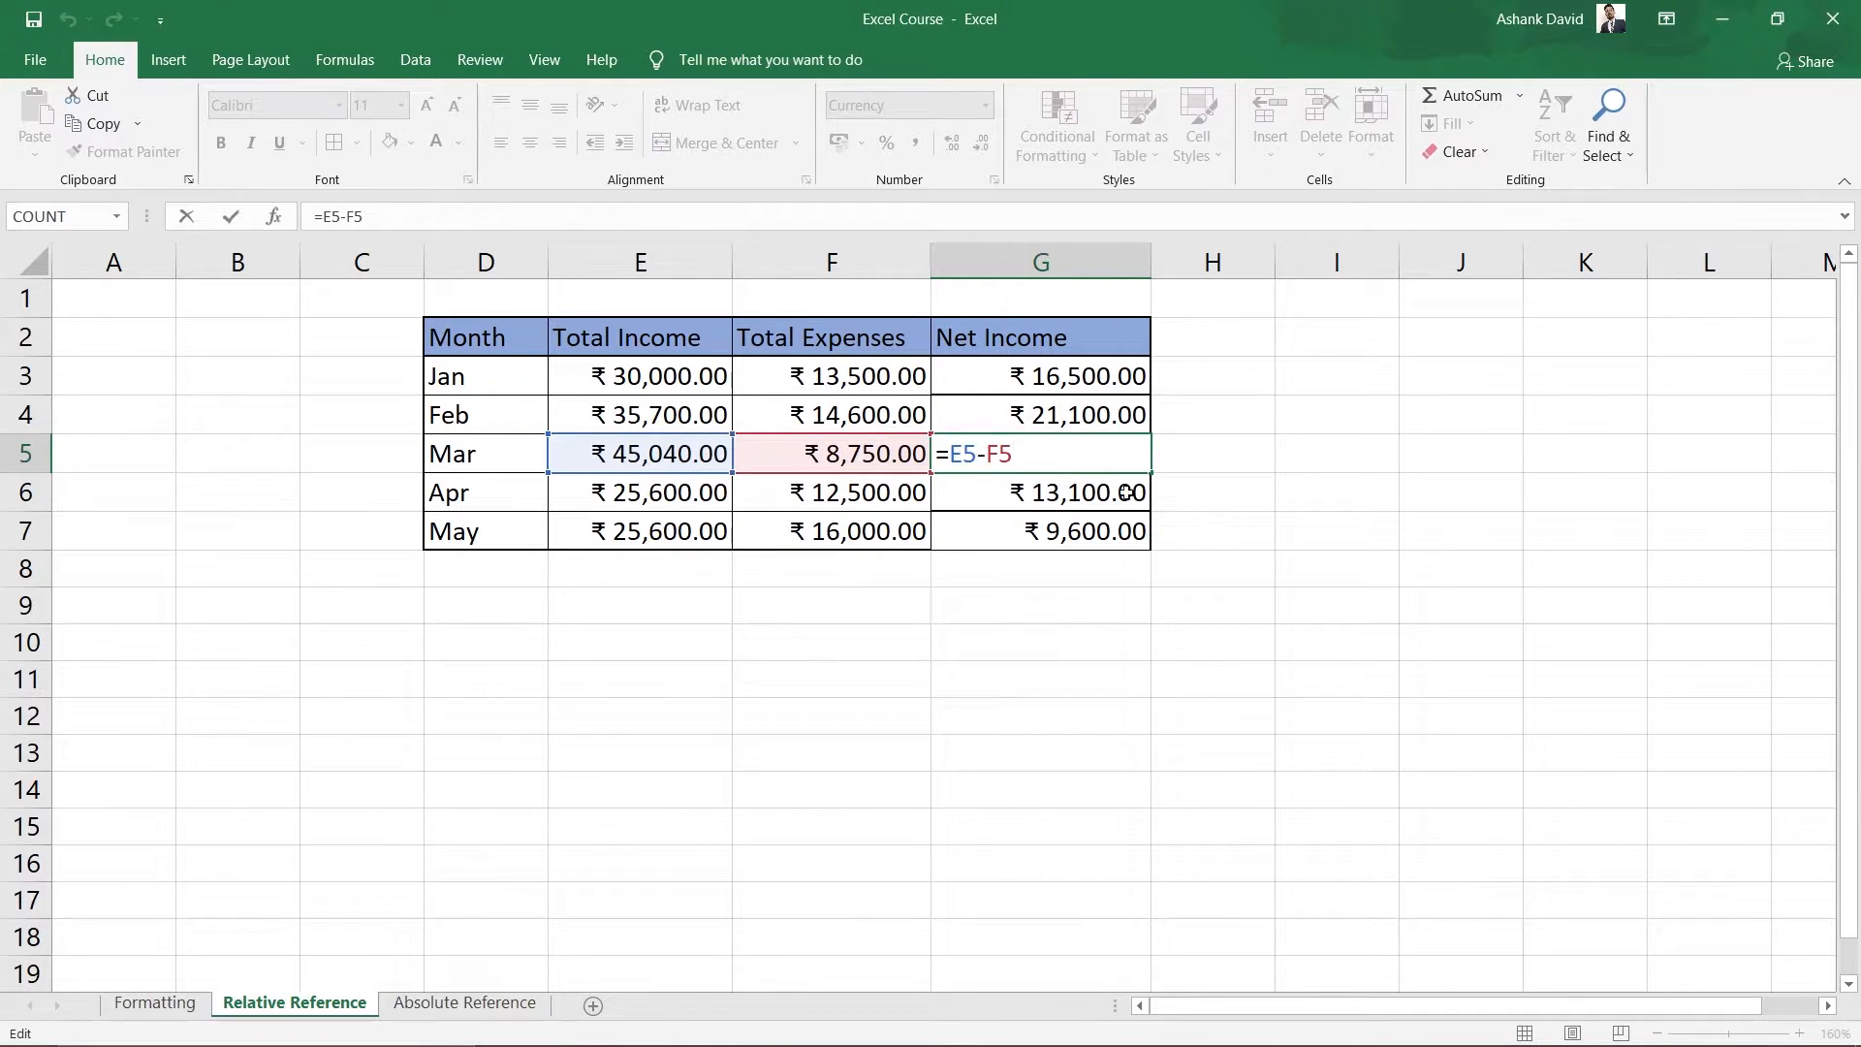
{"action": "double_click", "coordinate": [1044, 428]}
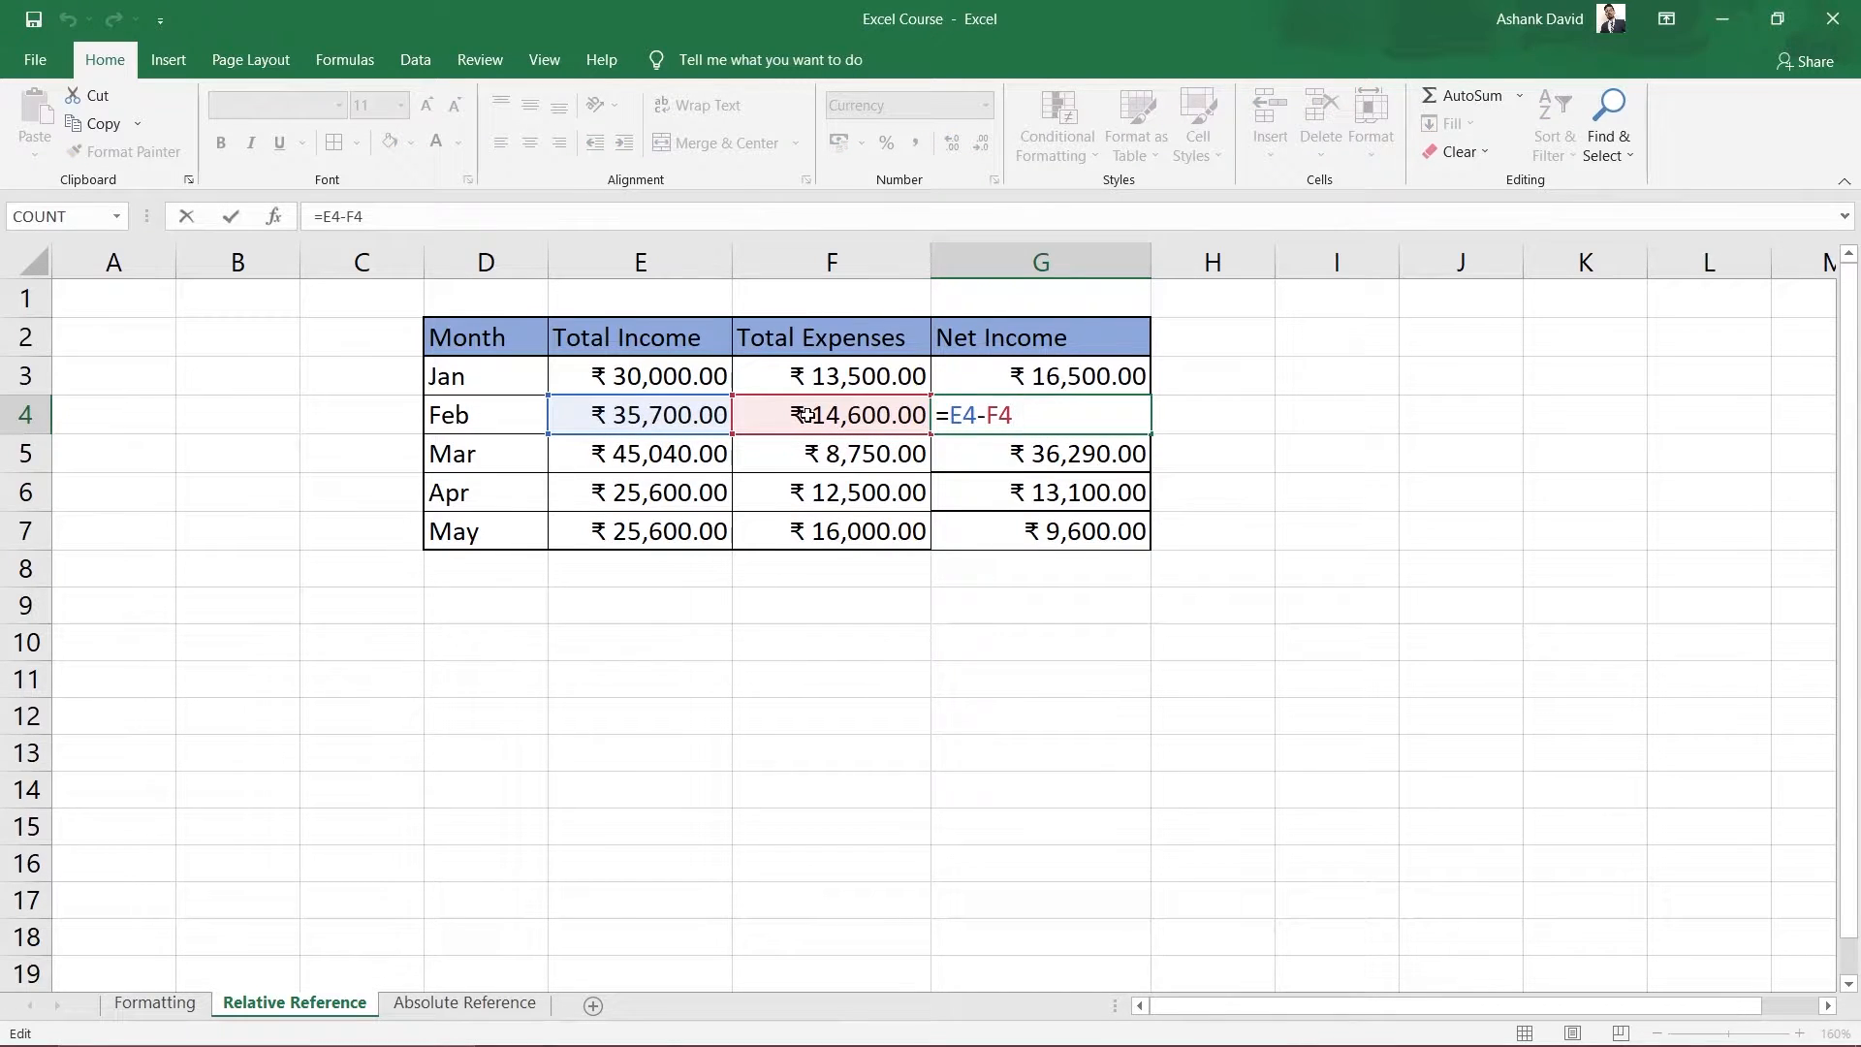
{"action": "left_click", "coordinate": [1628, 543]}
{"action": "double_click", "coordinate": [994, 450]}
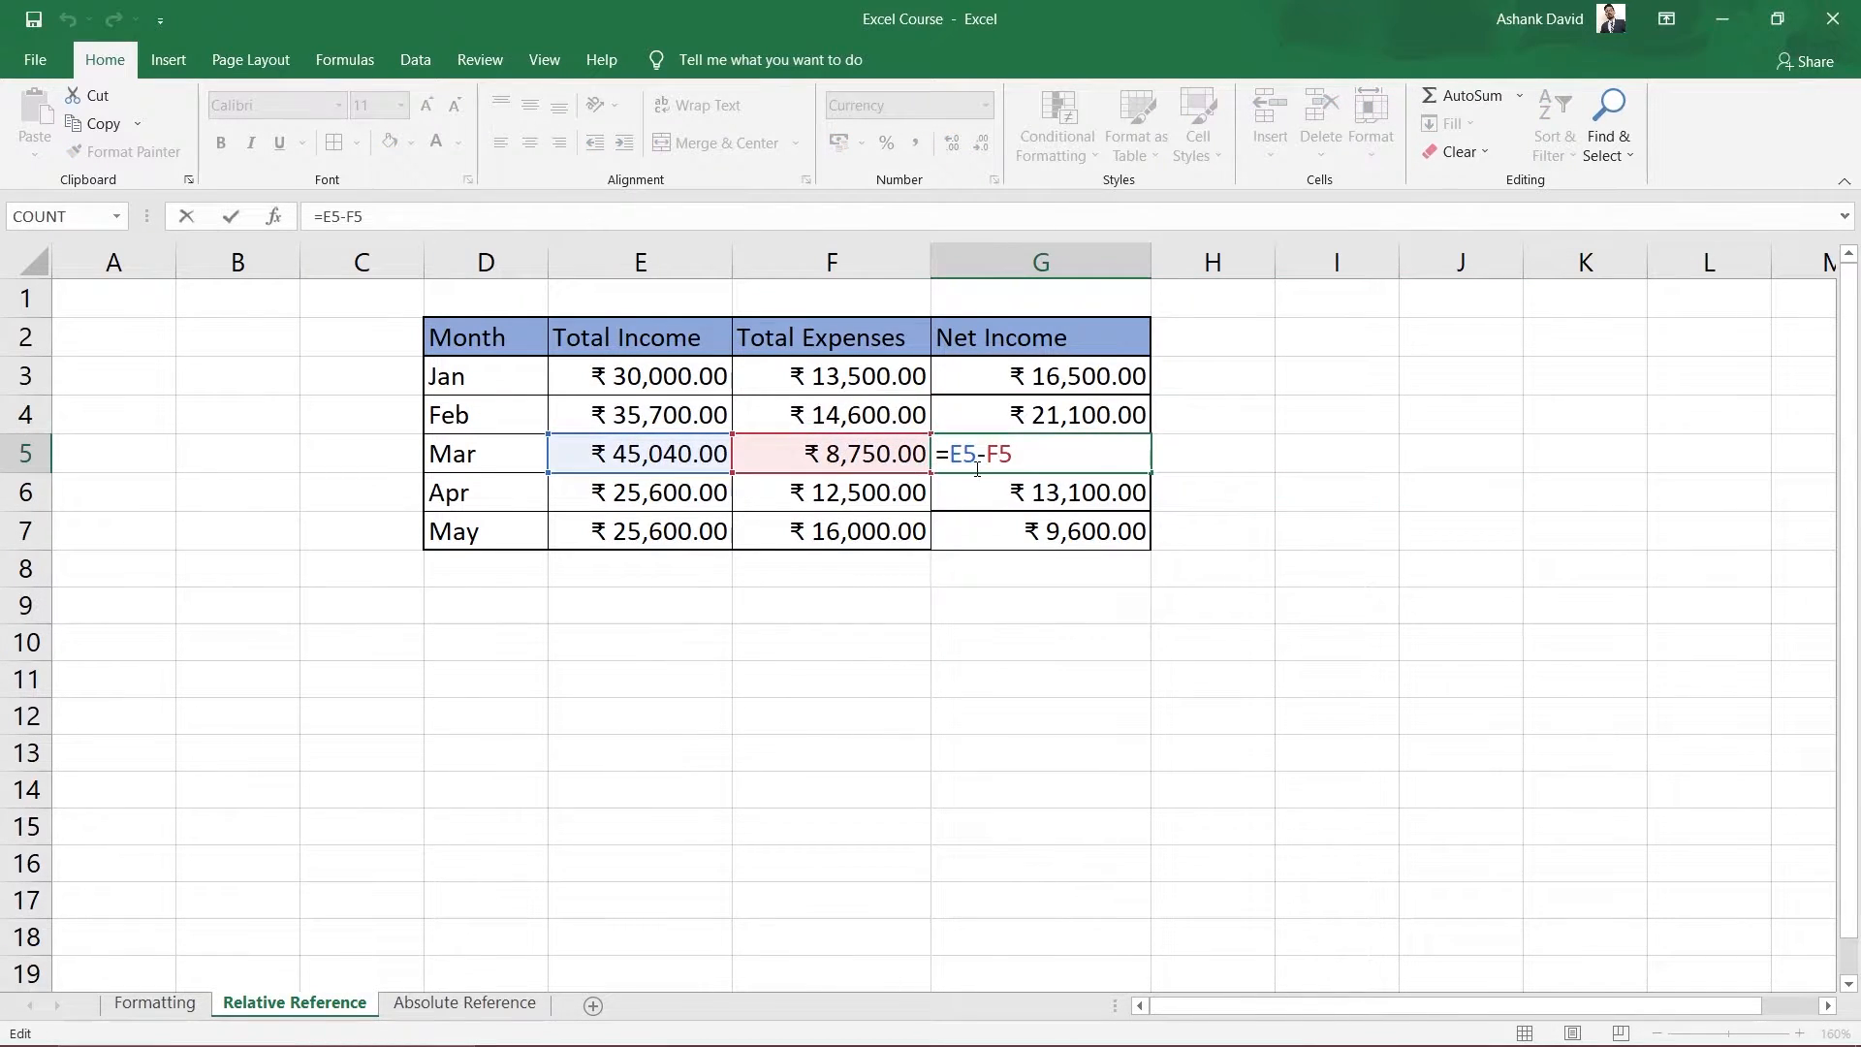
{"action": "left_click", "coordinate": [1514, 578]}
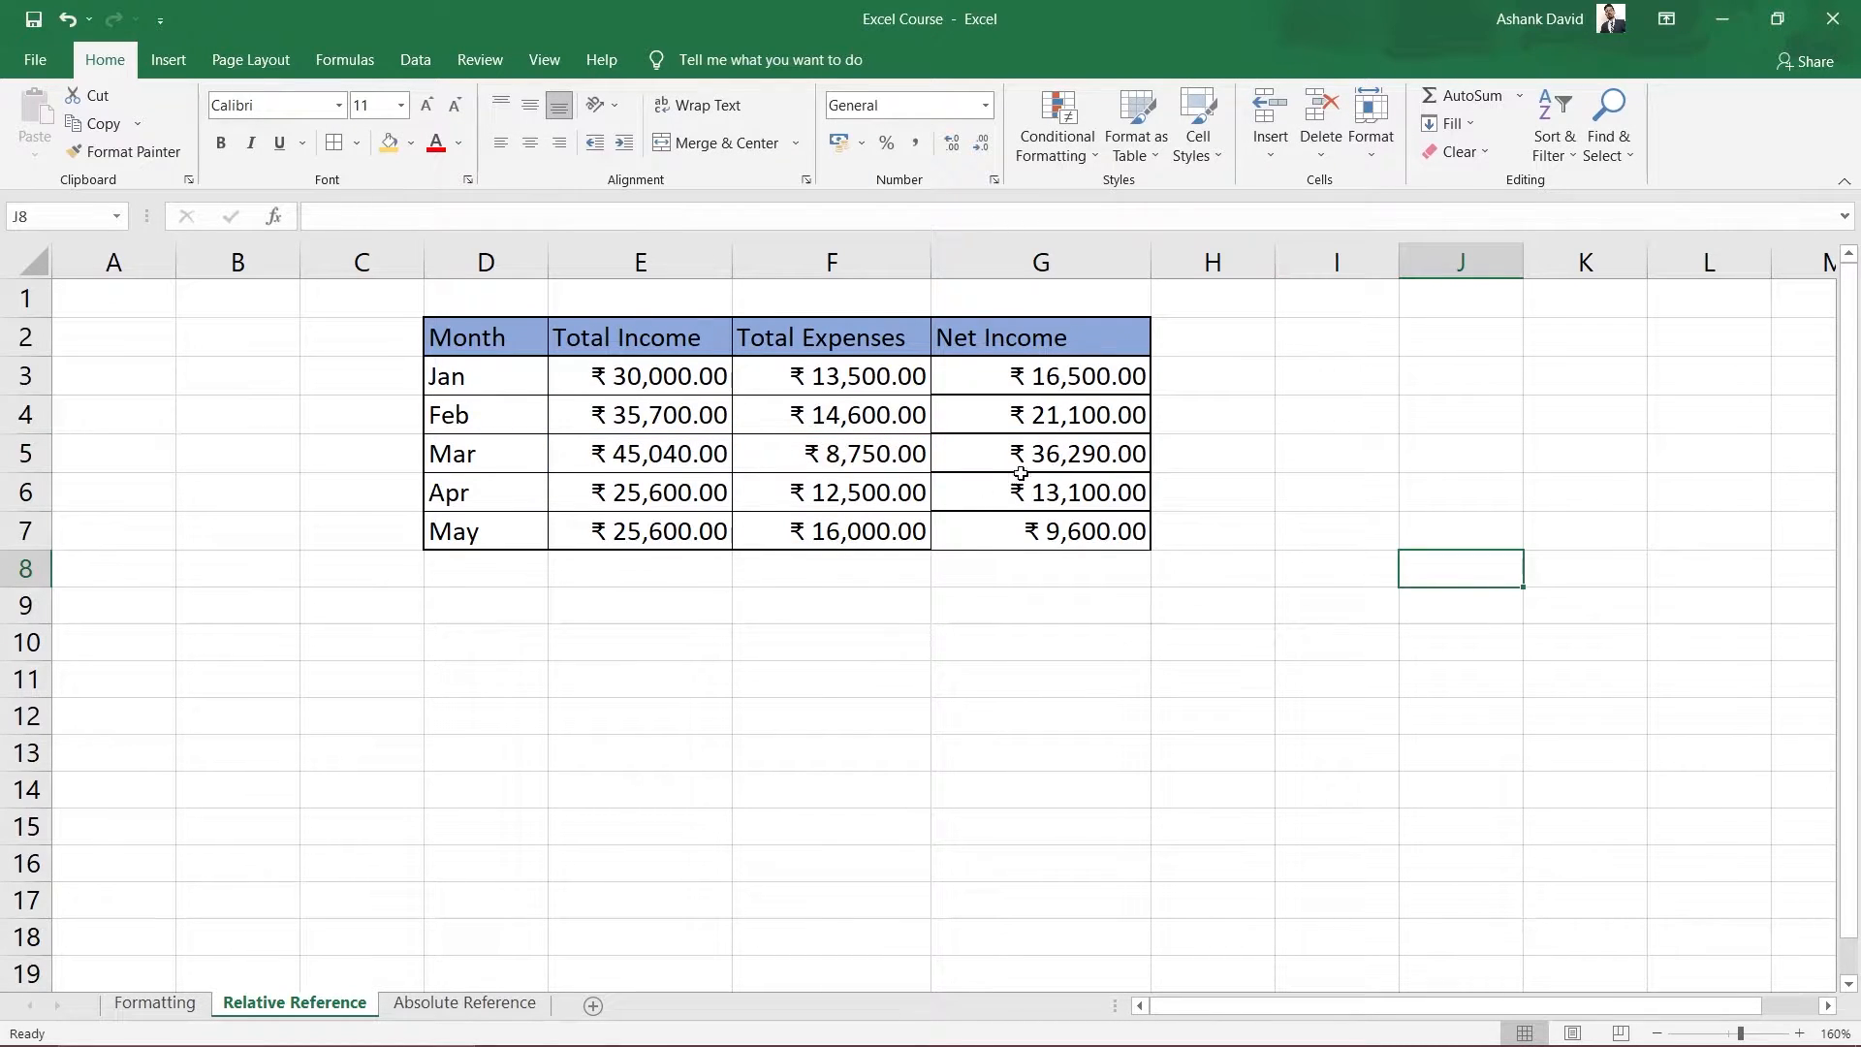
Back on the Absolute Reference sheet, highlight Total Marks H6 and marks H7:H13, then select I7.
{"action": "left_click", "coordinate": [453, 1006]}
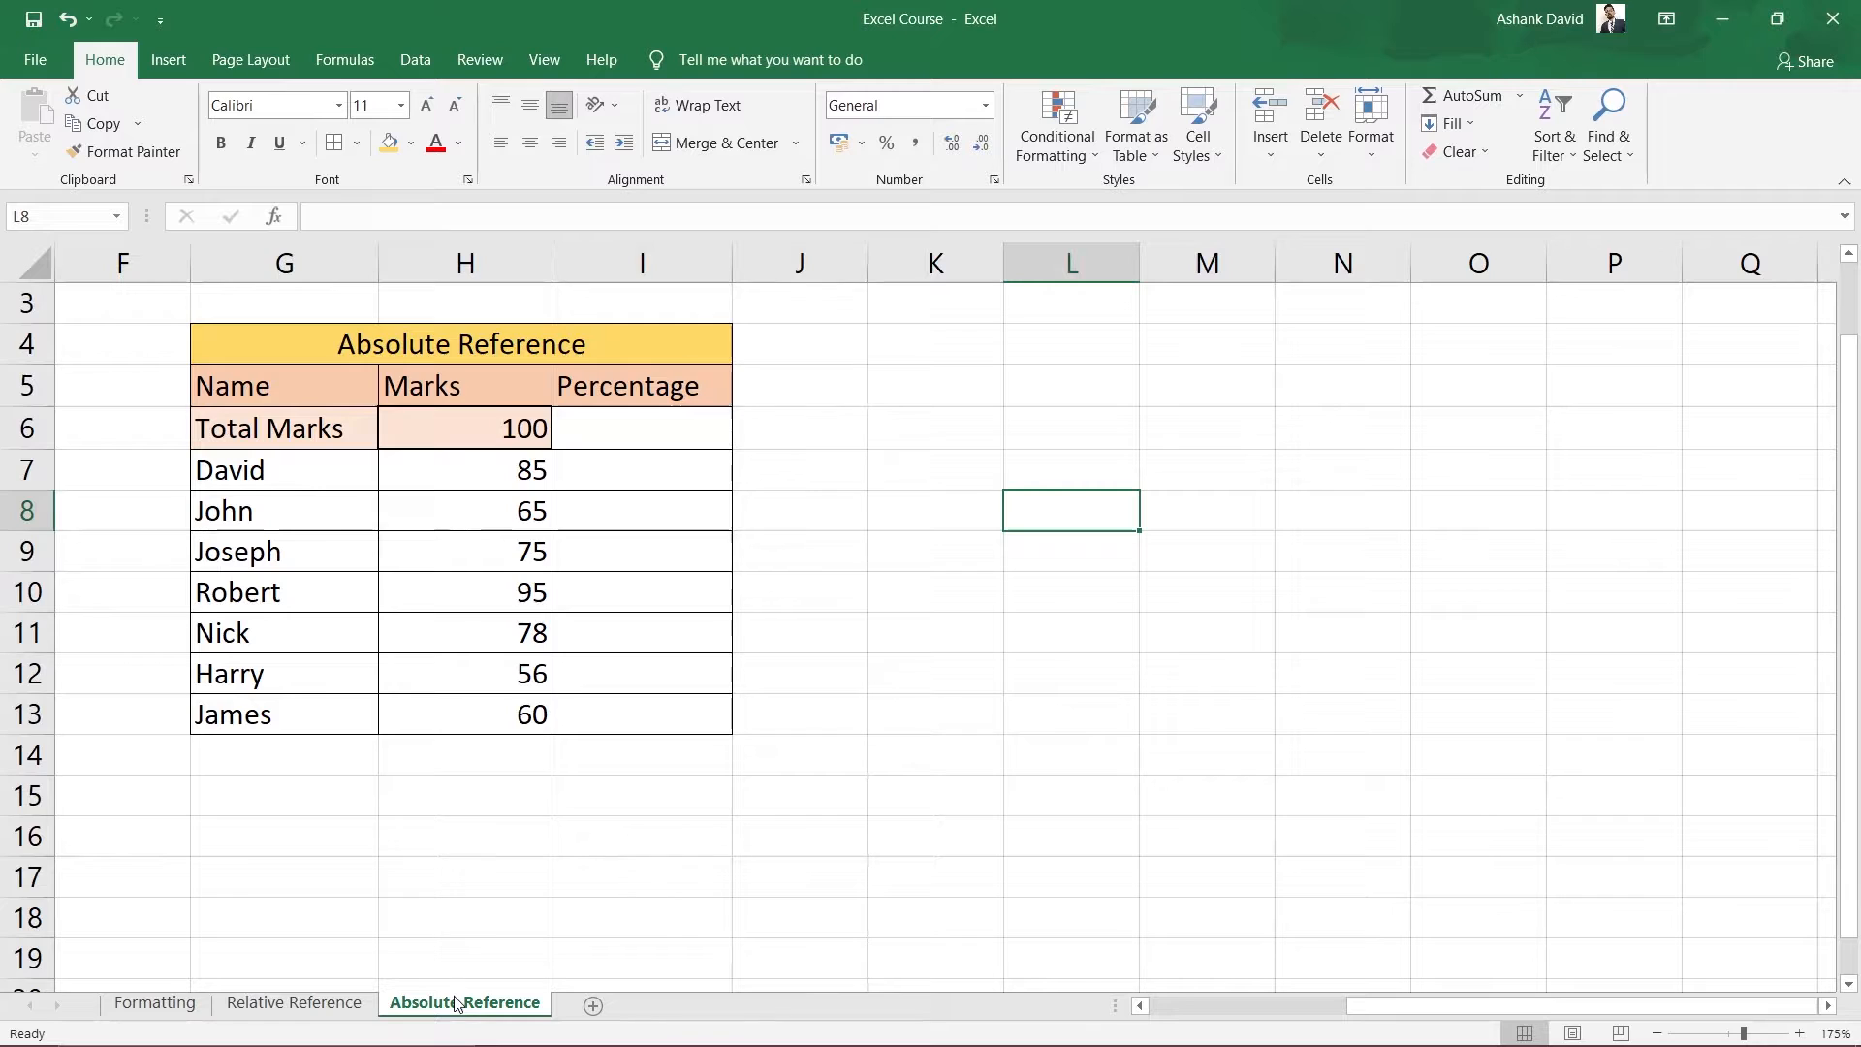
{"action": "left_click", "coordinate": [487, 436]}
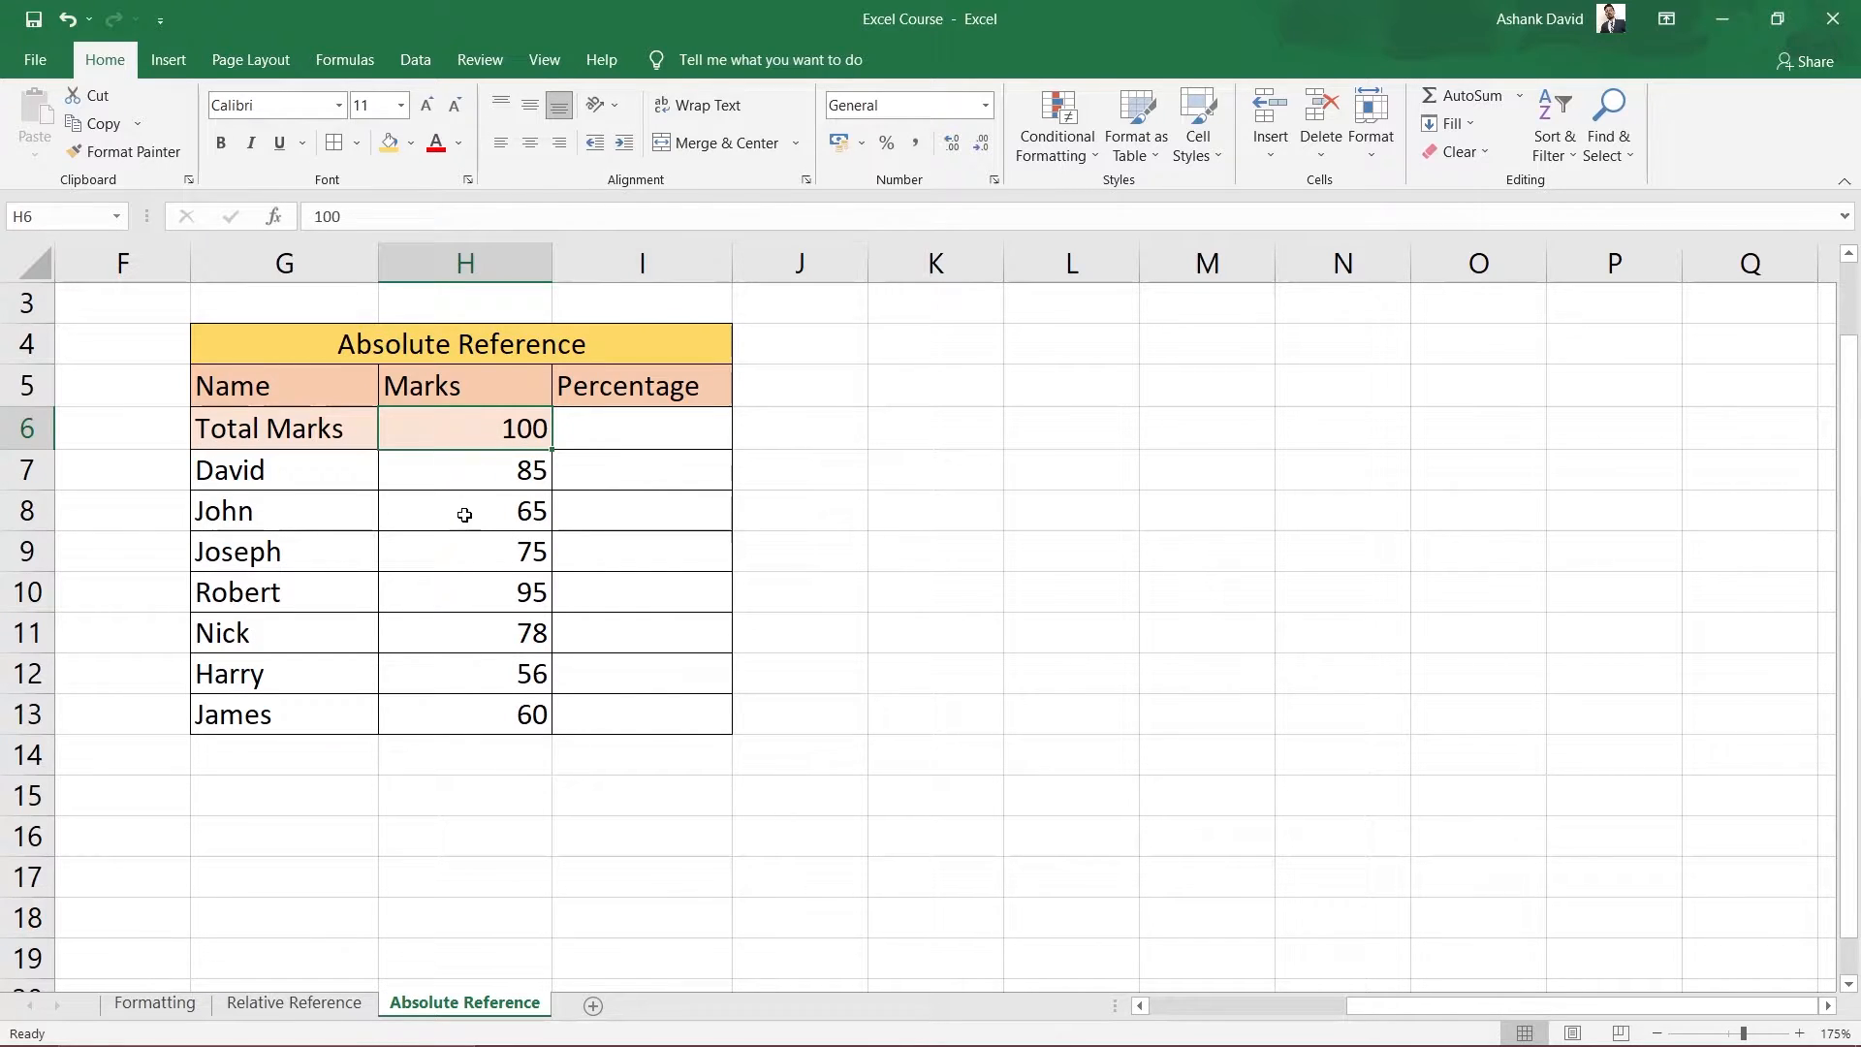
{"action": "left_click_drag", "start_coordinate": [464, 470], "coordinate": [436, 718]}
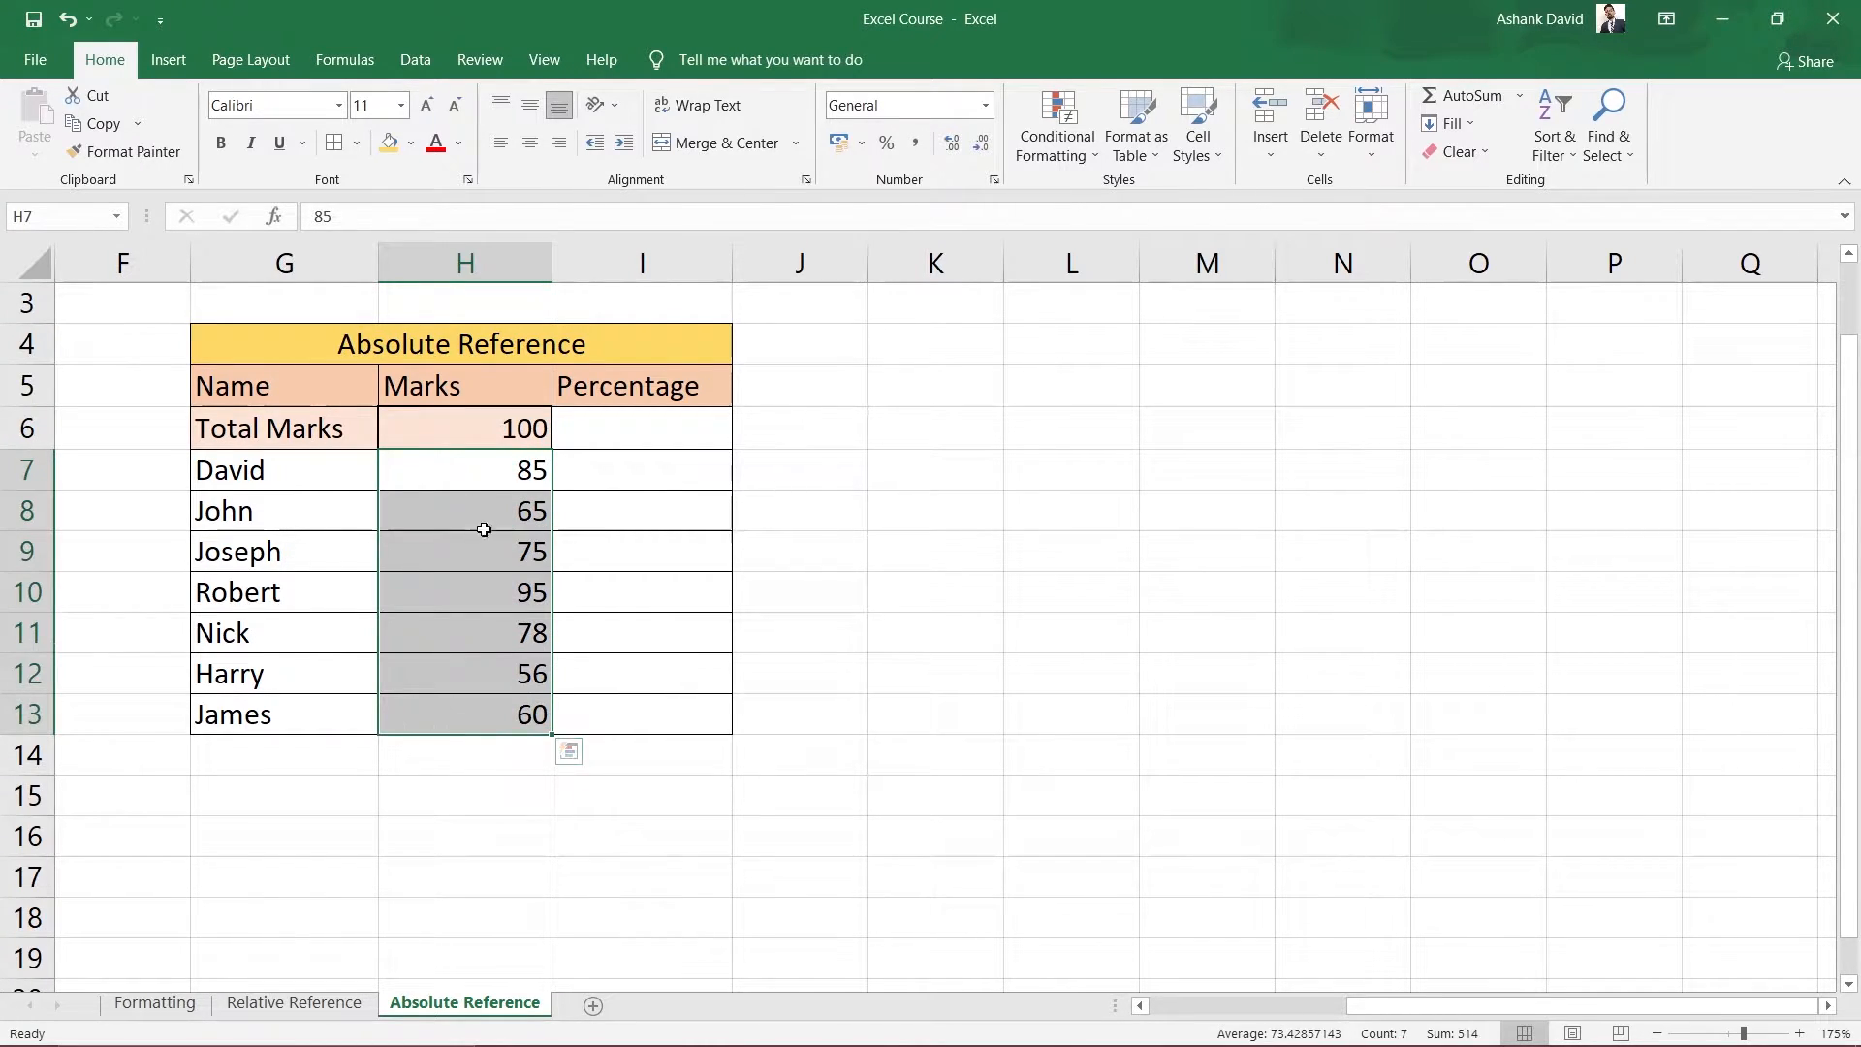
{"action": "left_click", "coordinate": [491, 429]}
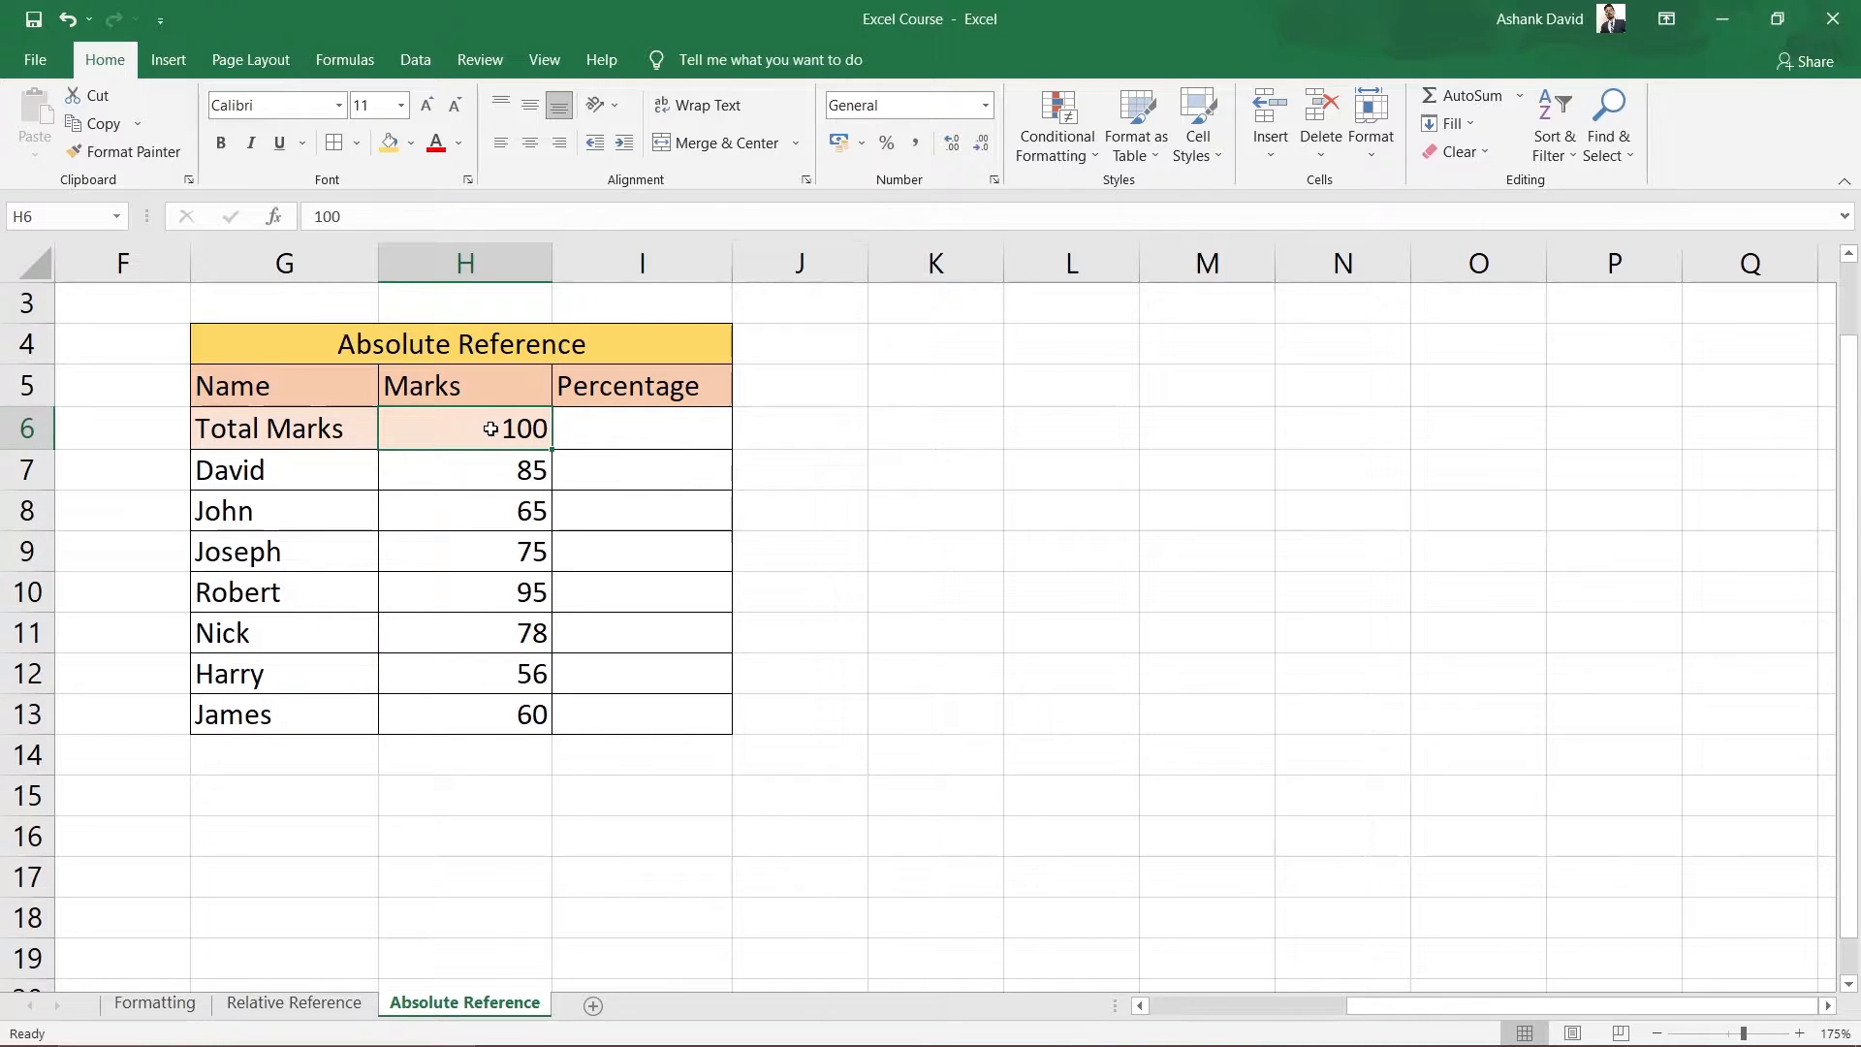
{"action": "left_click", "coordinate": [614, 469]}
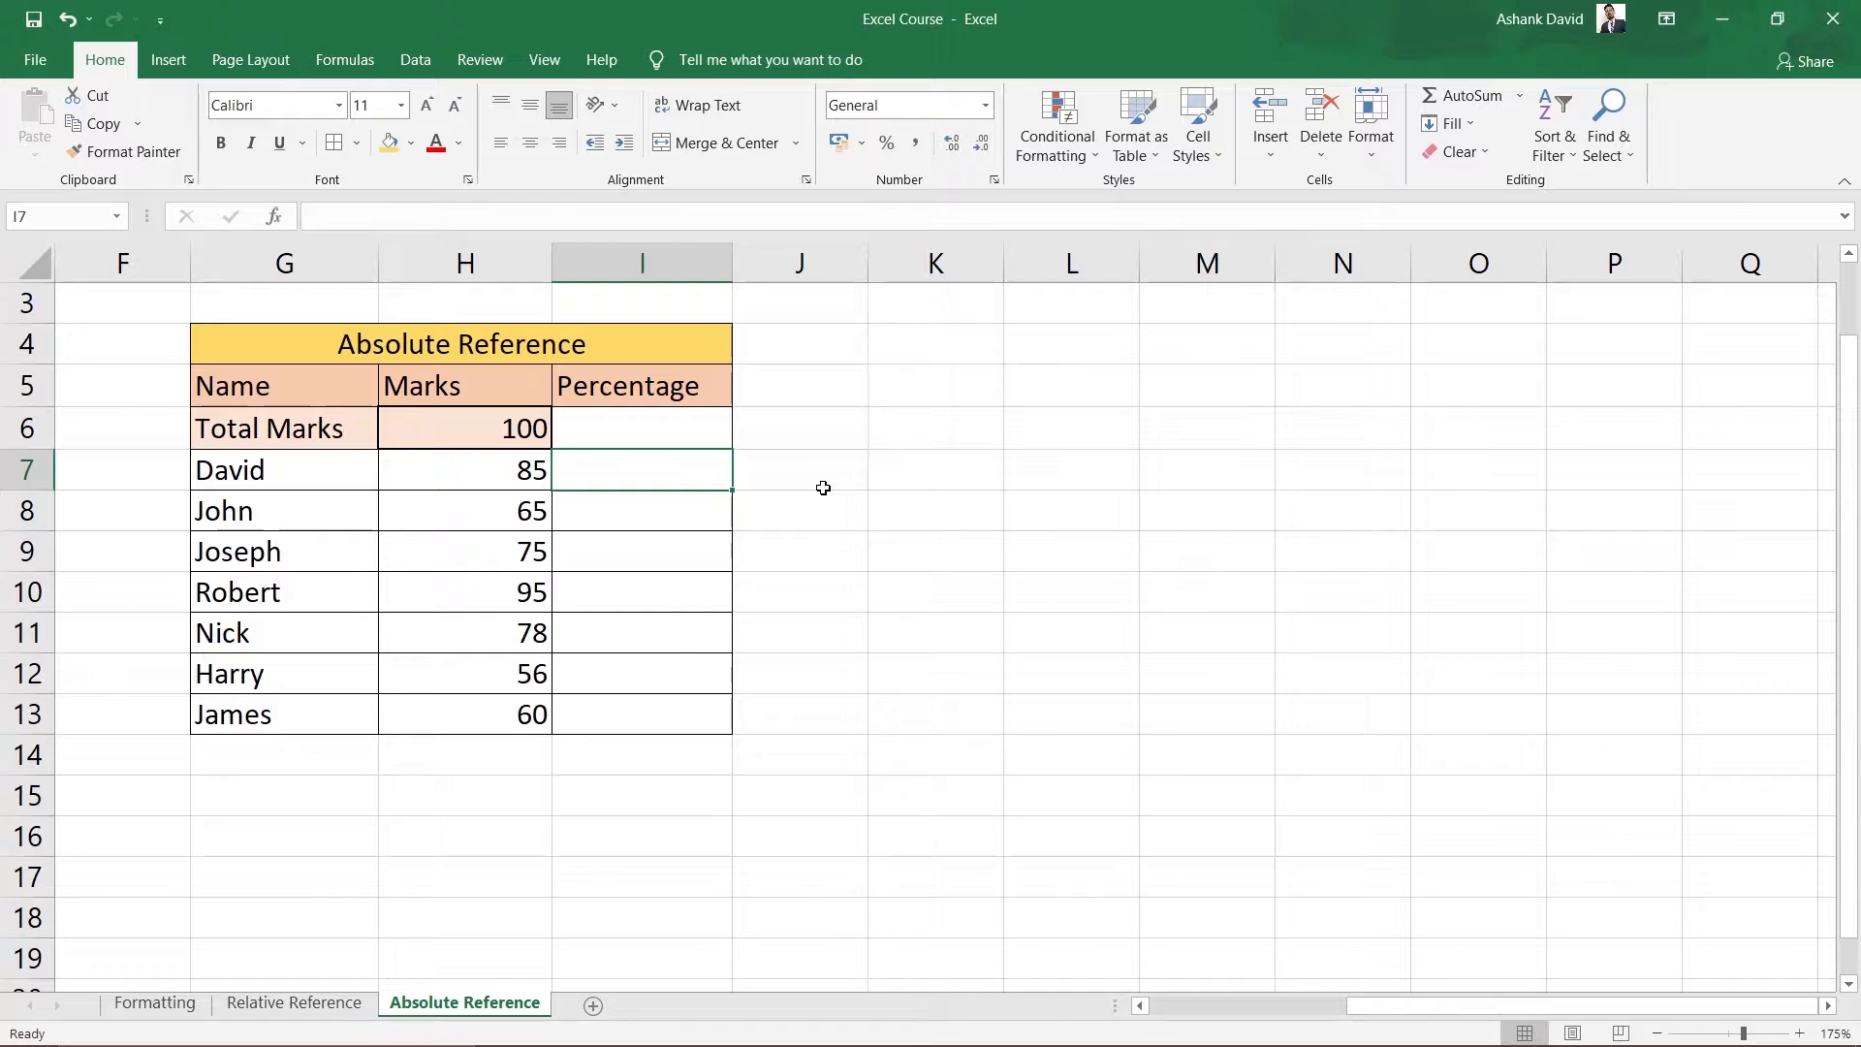
Enter =H7/H6 in I7 to get 0.85, then reselect I7 to view the formula.
{"action": "type", "text": "="}
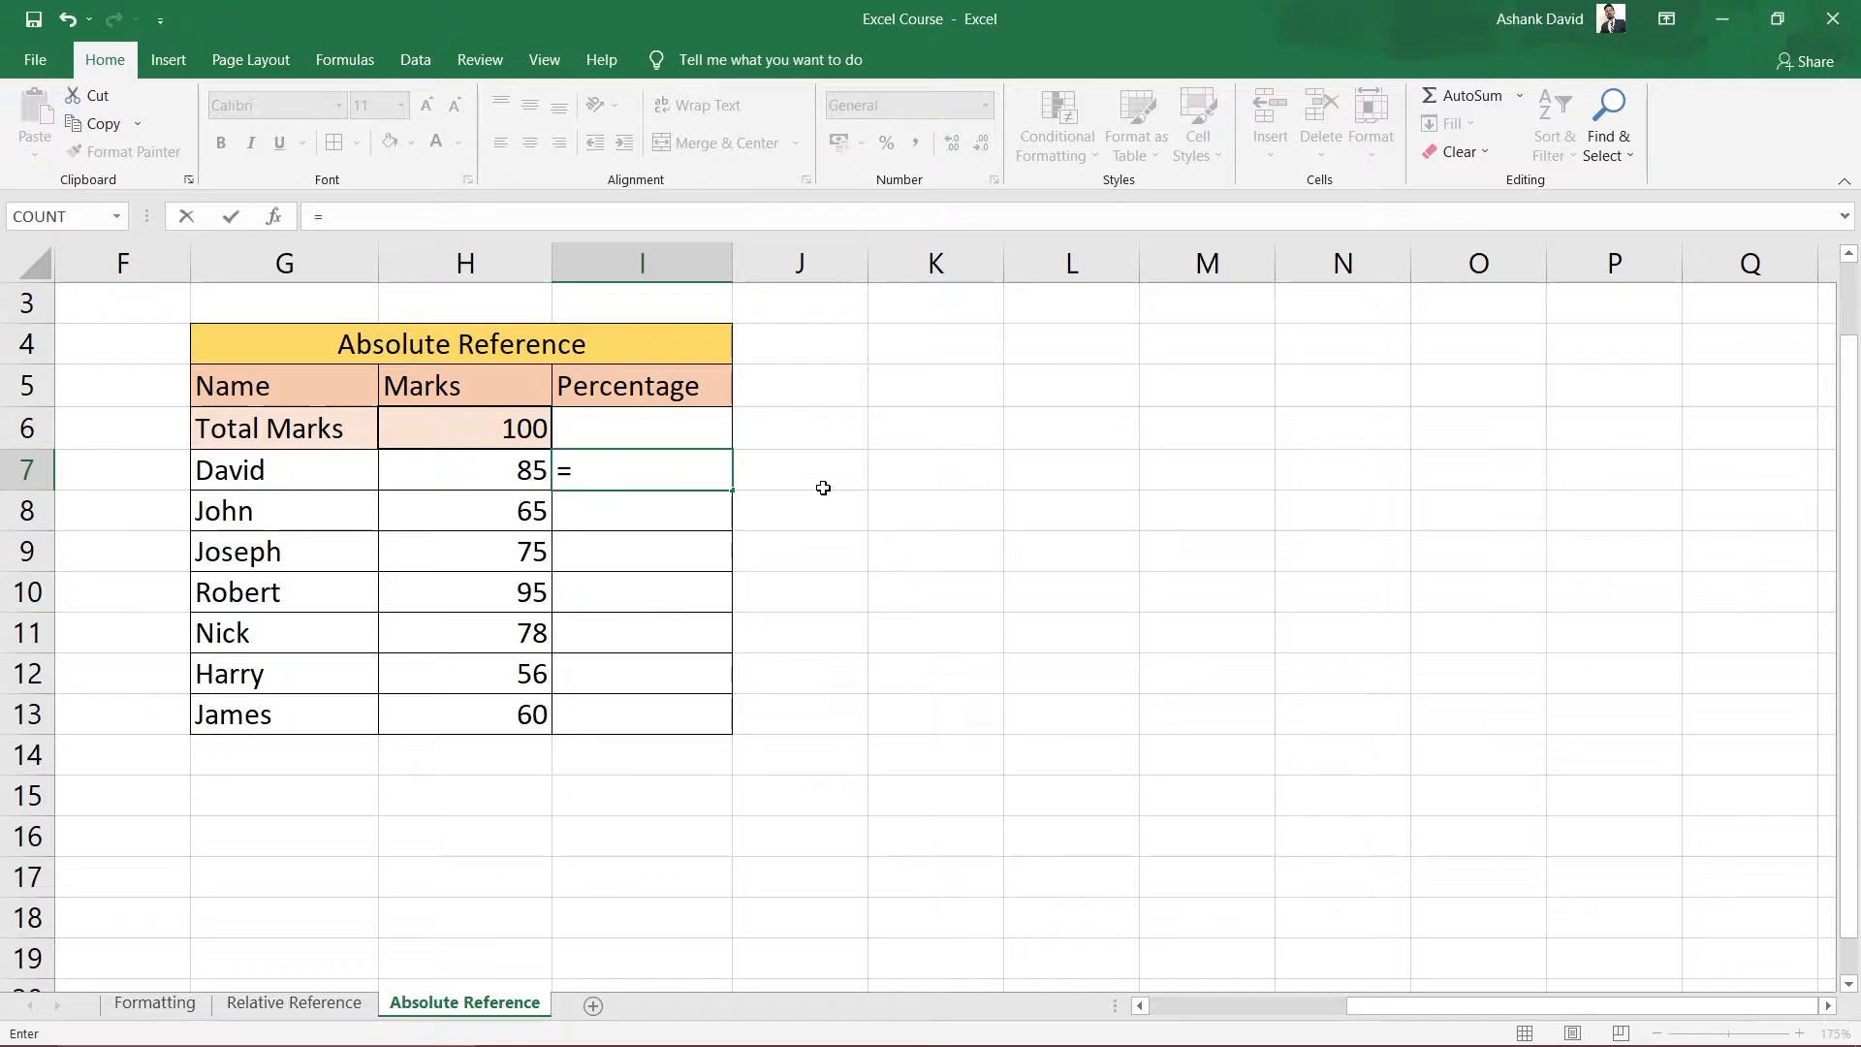
{"action": "left_click", "coordinate": [480, 487]}
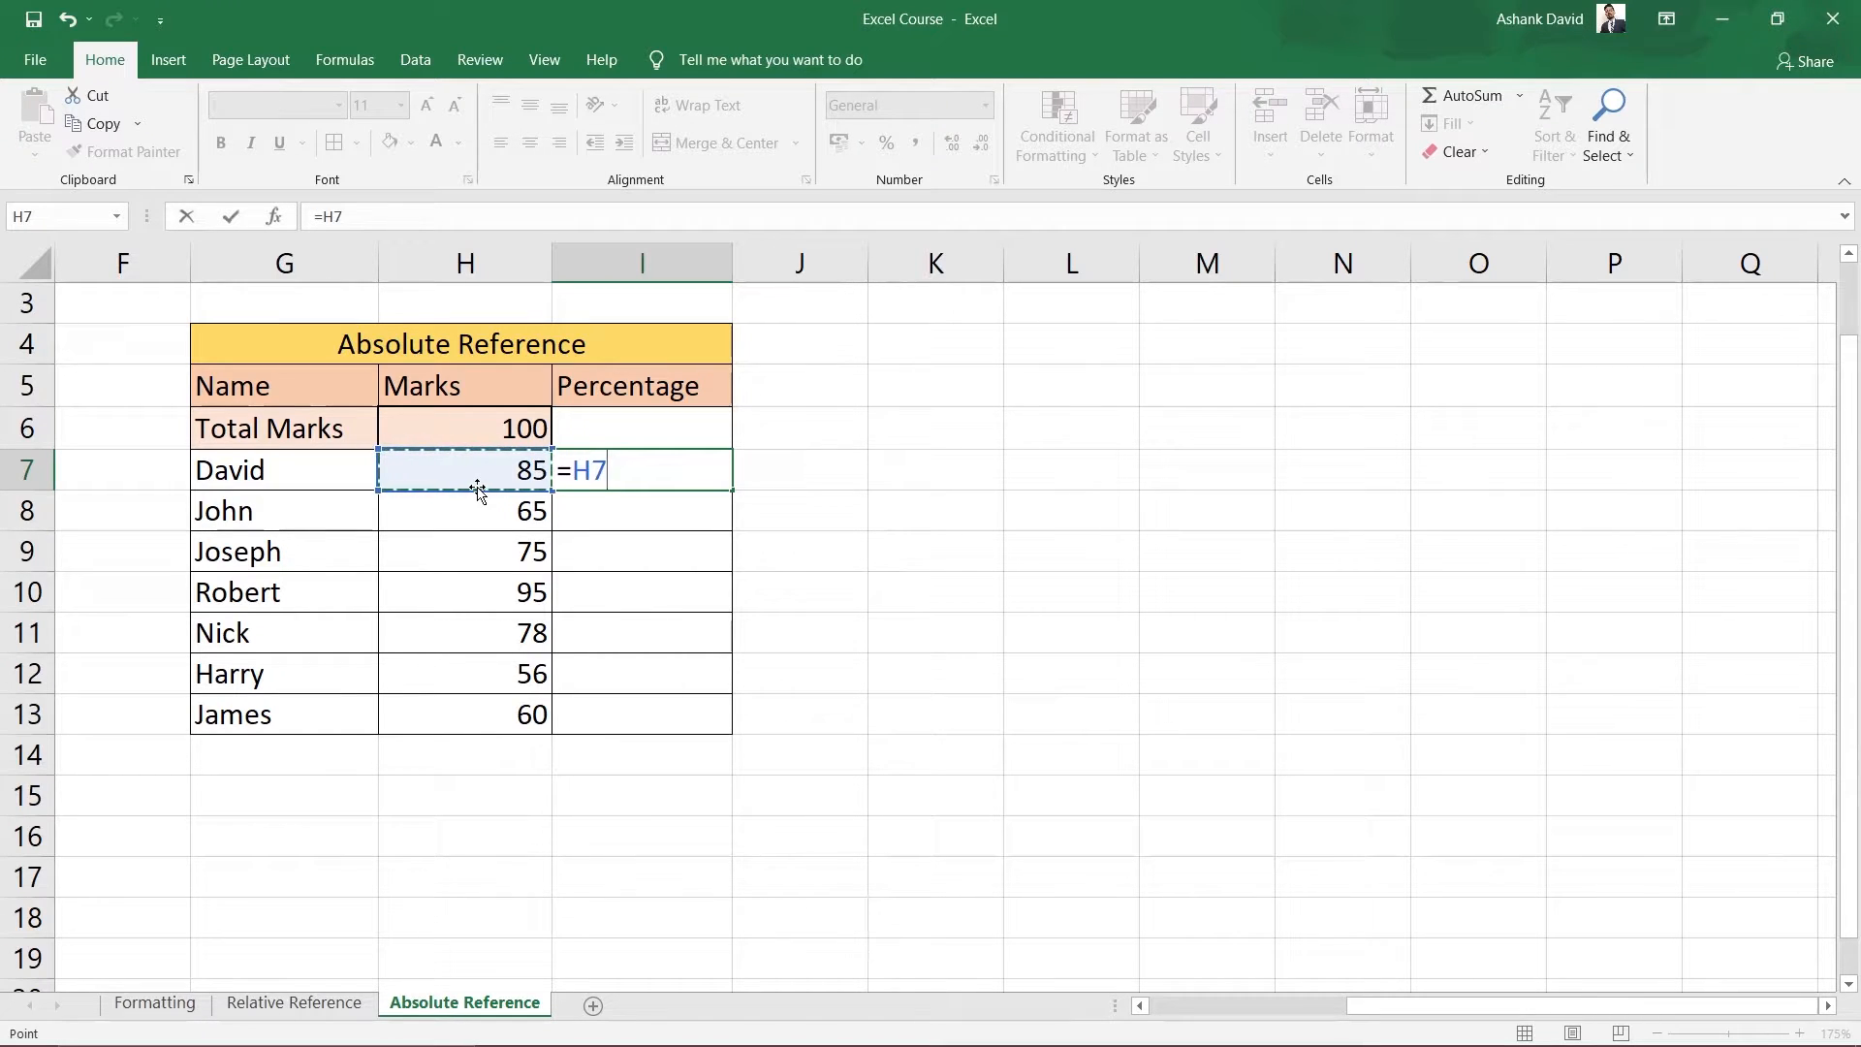
{"action": "type", "text": "/"}
{"action": "left_click", "coordinate": [464, 438]}
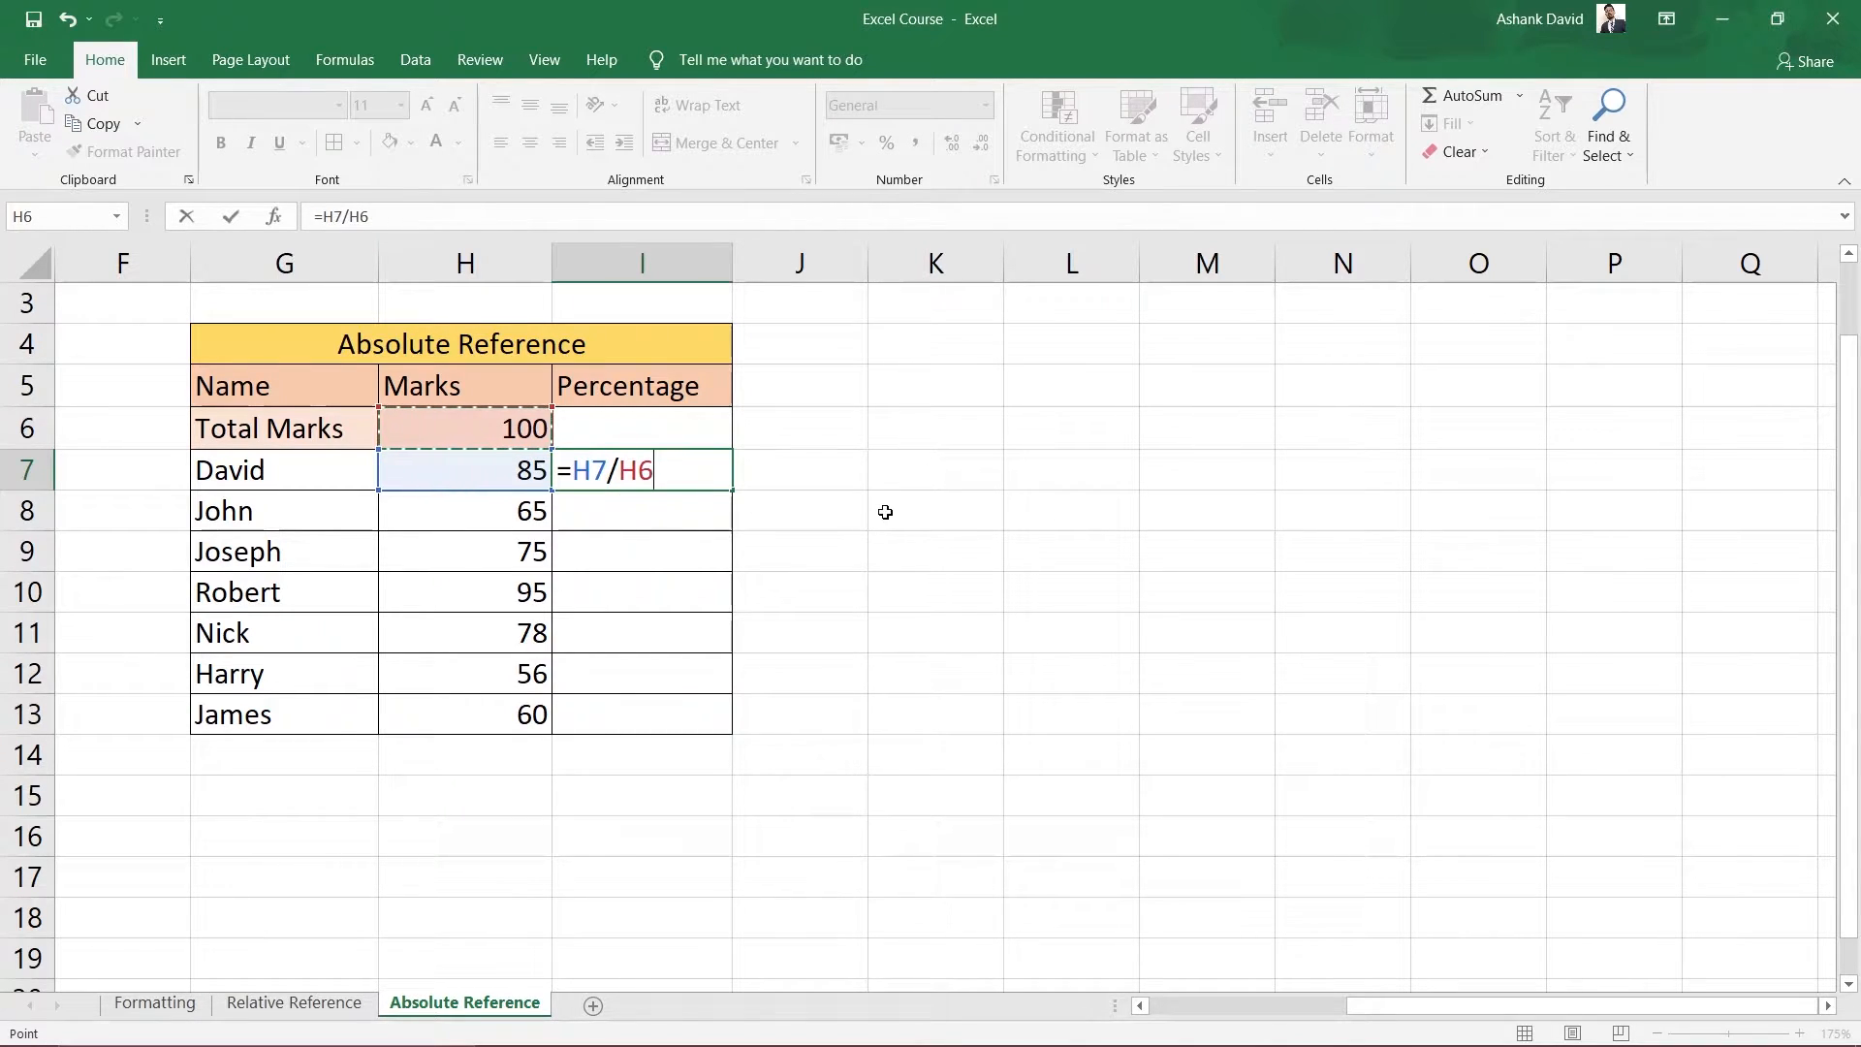
{"action": "key", "text": "Return"}
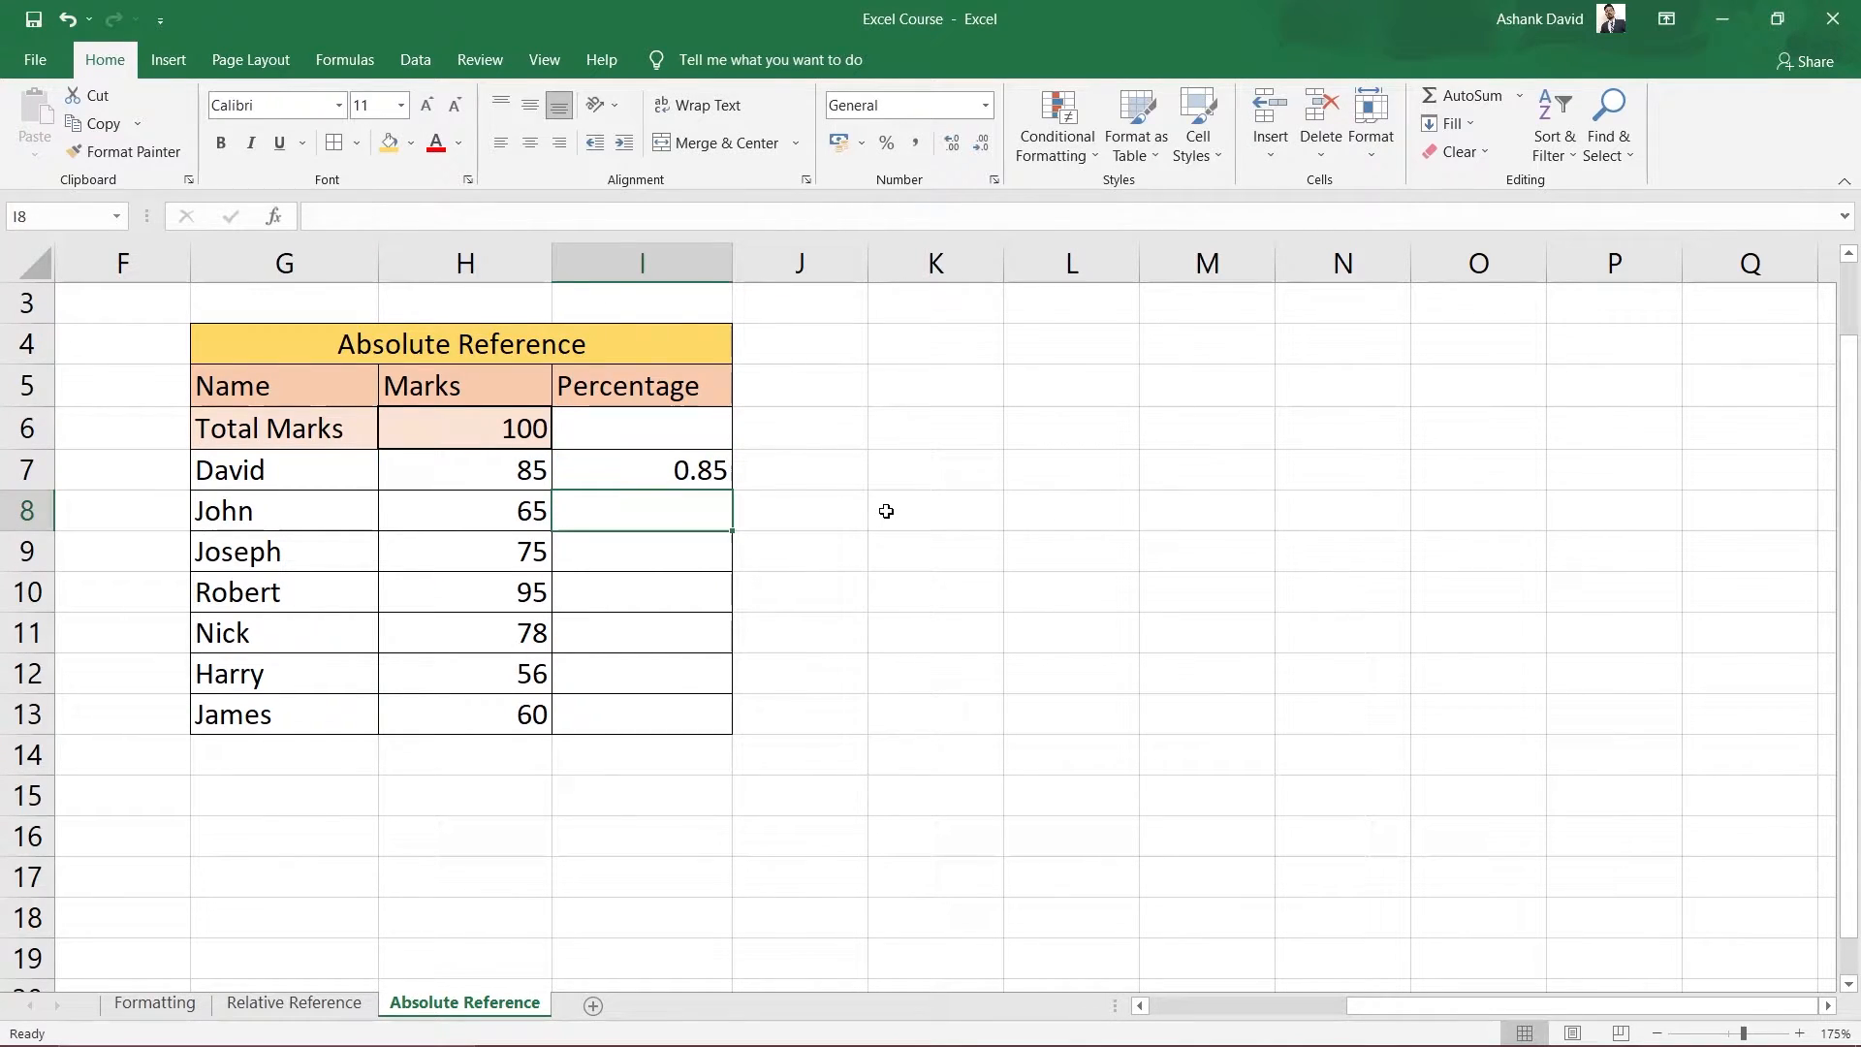
{"action": "left_click", "coordinate": [670, 480]}
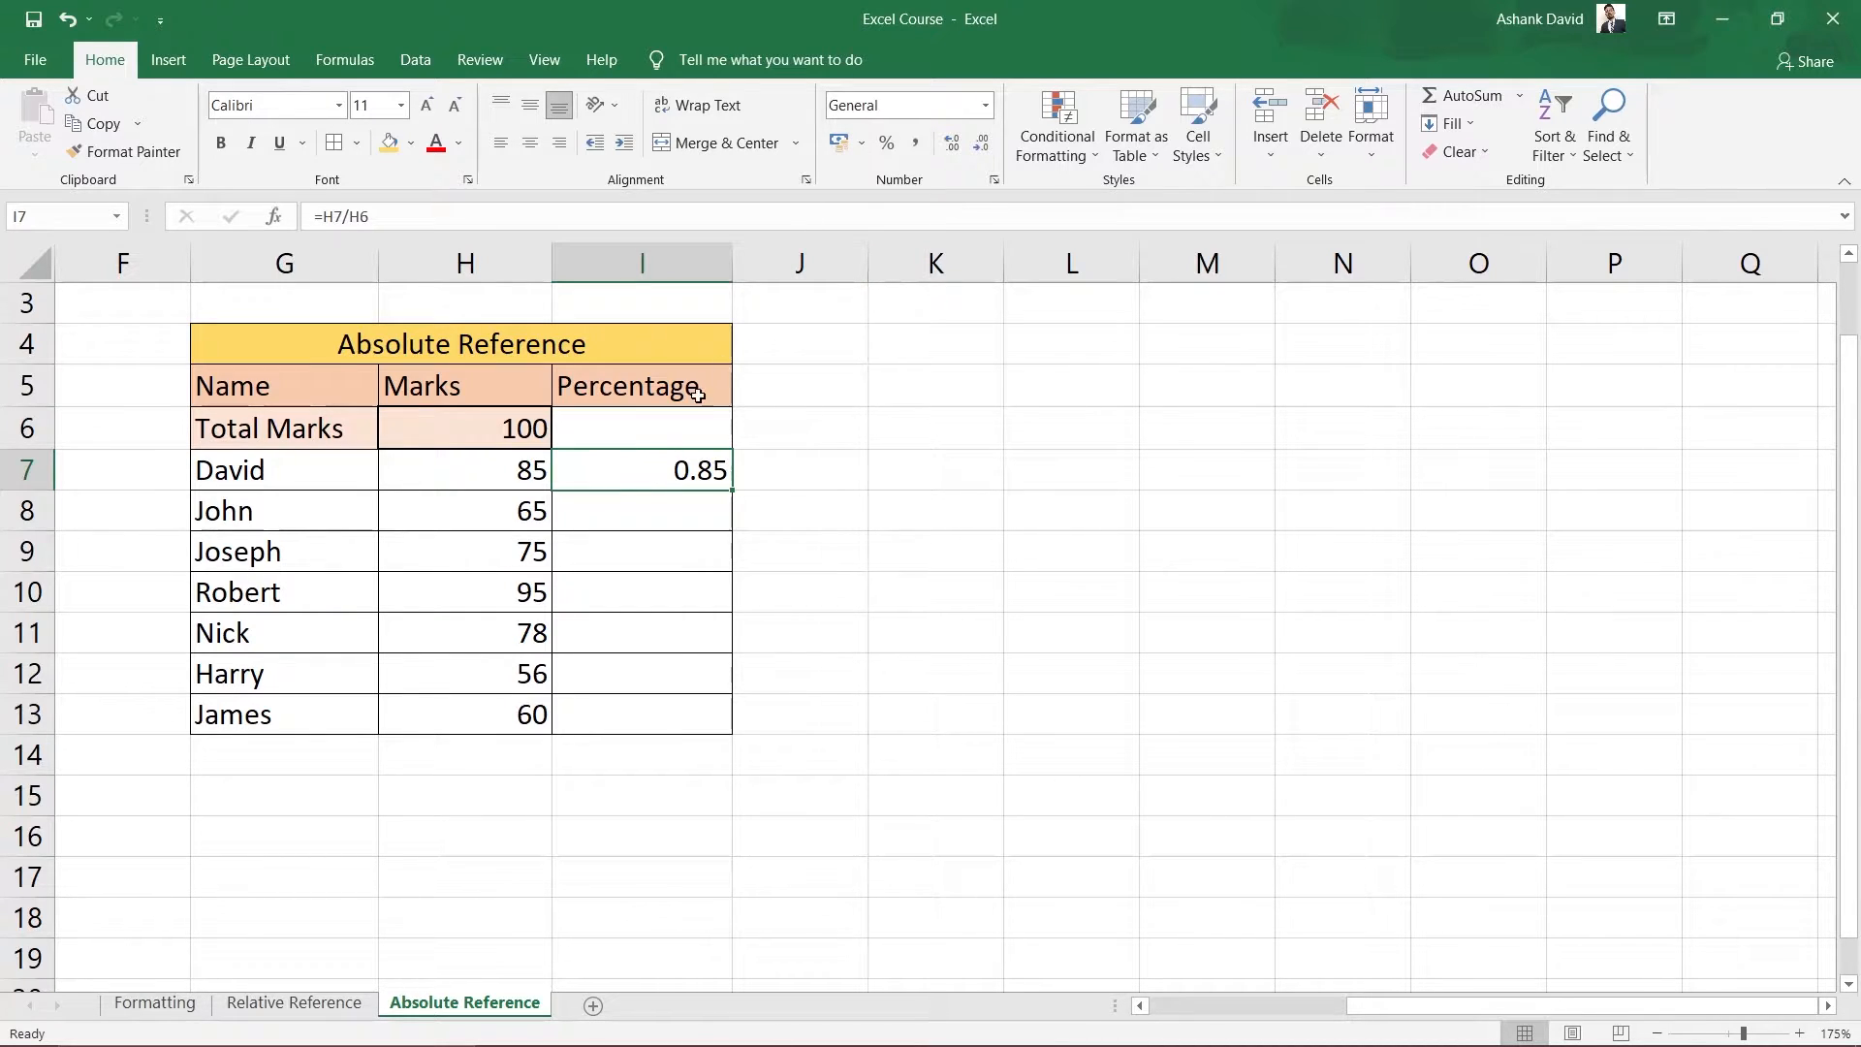
Format I7 as Percentage with no decimal places so it shows 85%, then check its formula.
{"action": "left_click", "coordinate": [888, 144]}
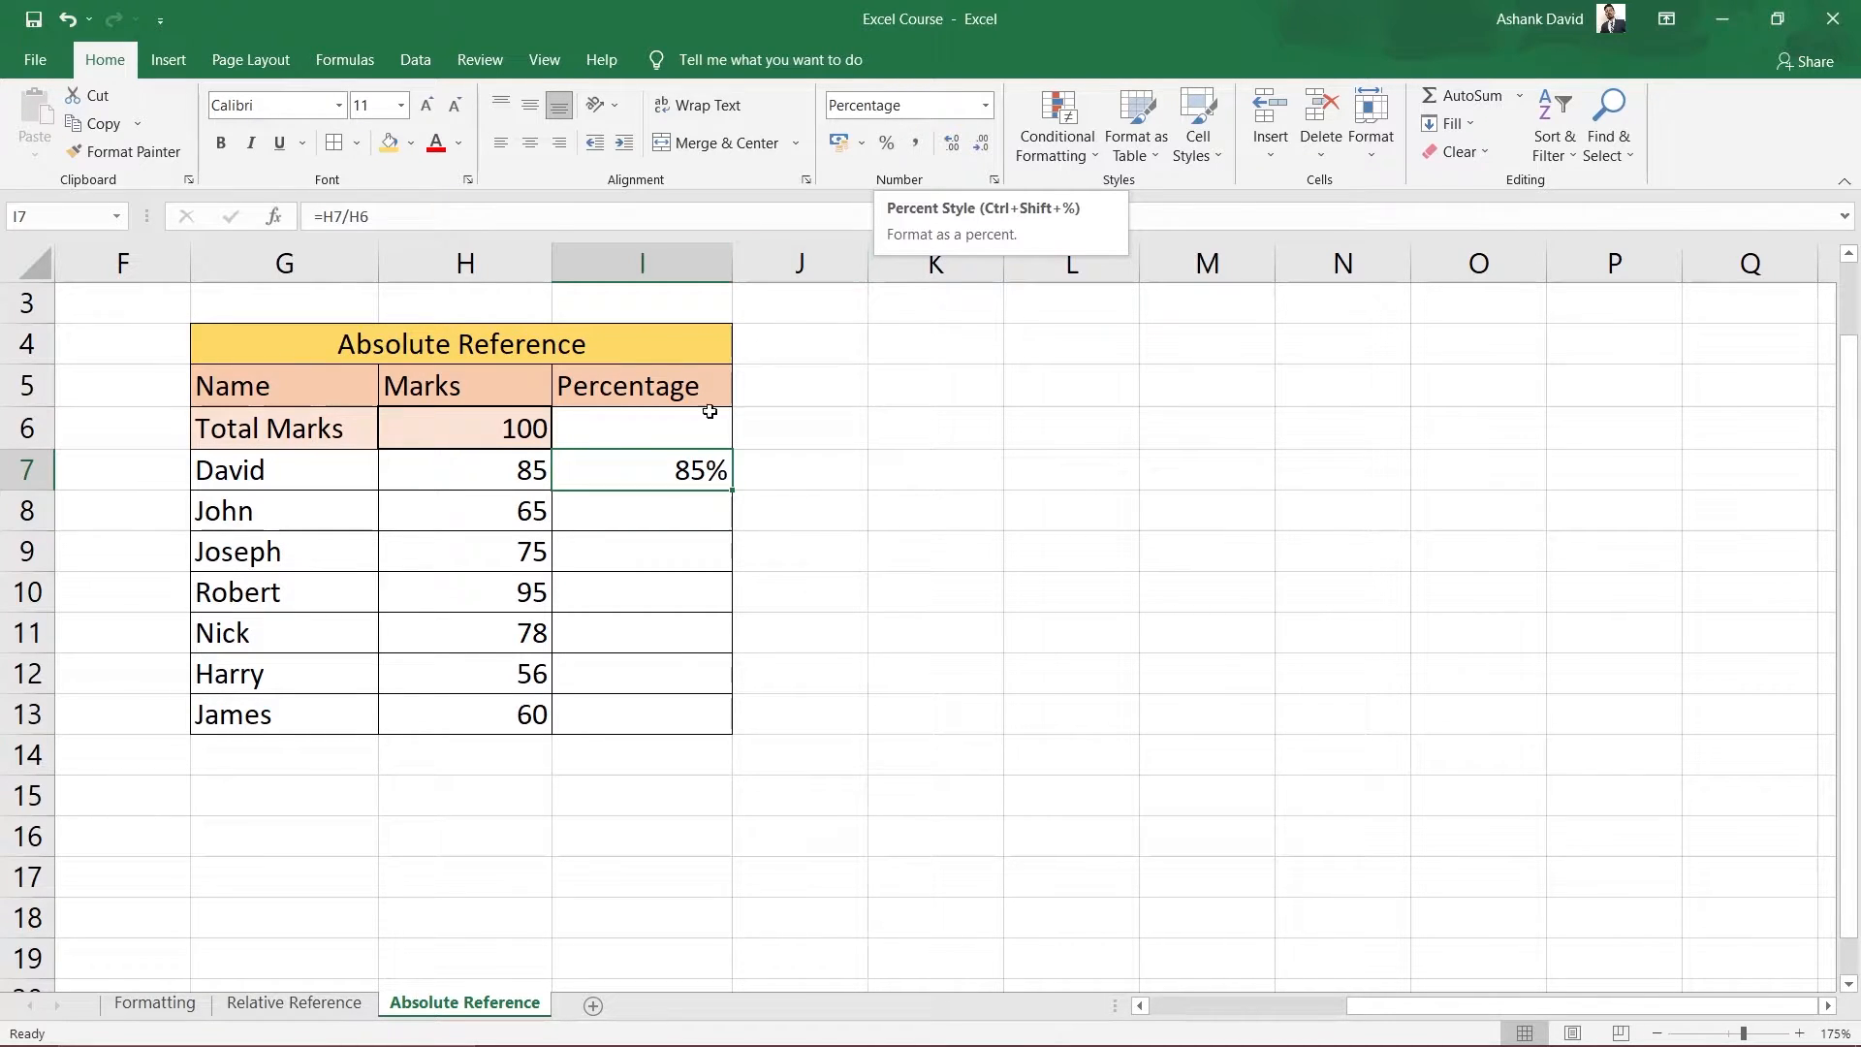
{"action": "left_click", "coordinate": [75, 26]}
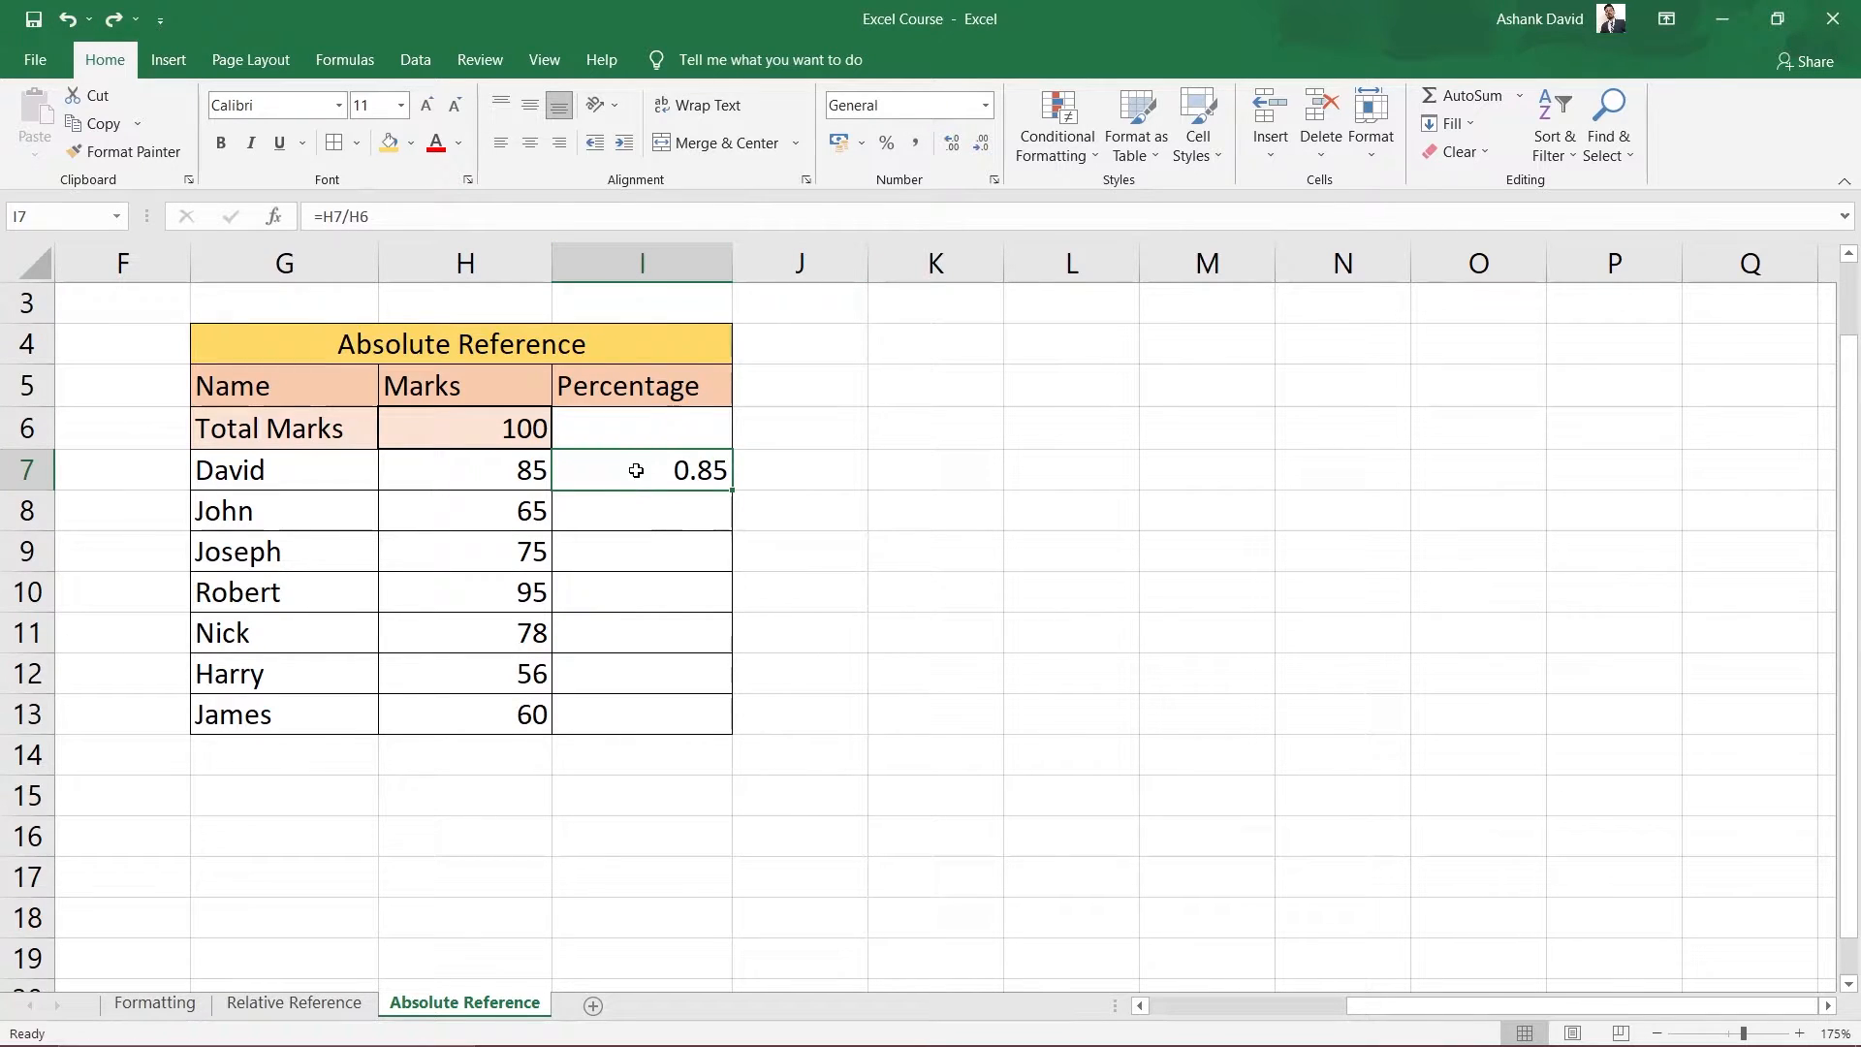
{"action": "left_click", "coordinate": [984, 107]}
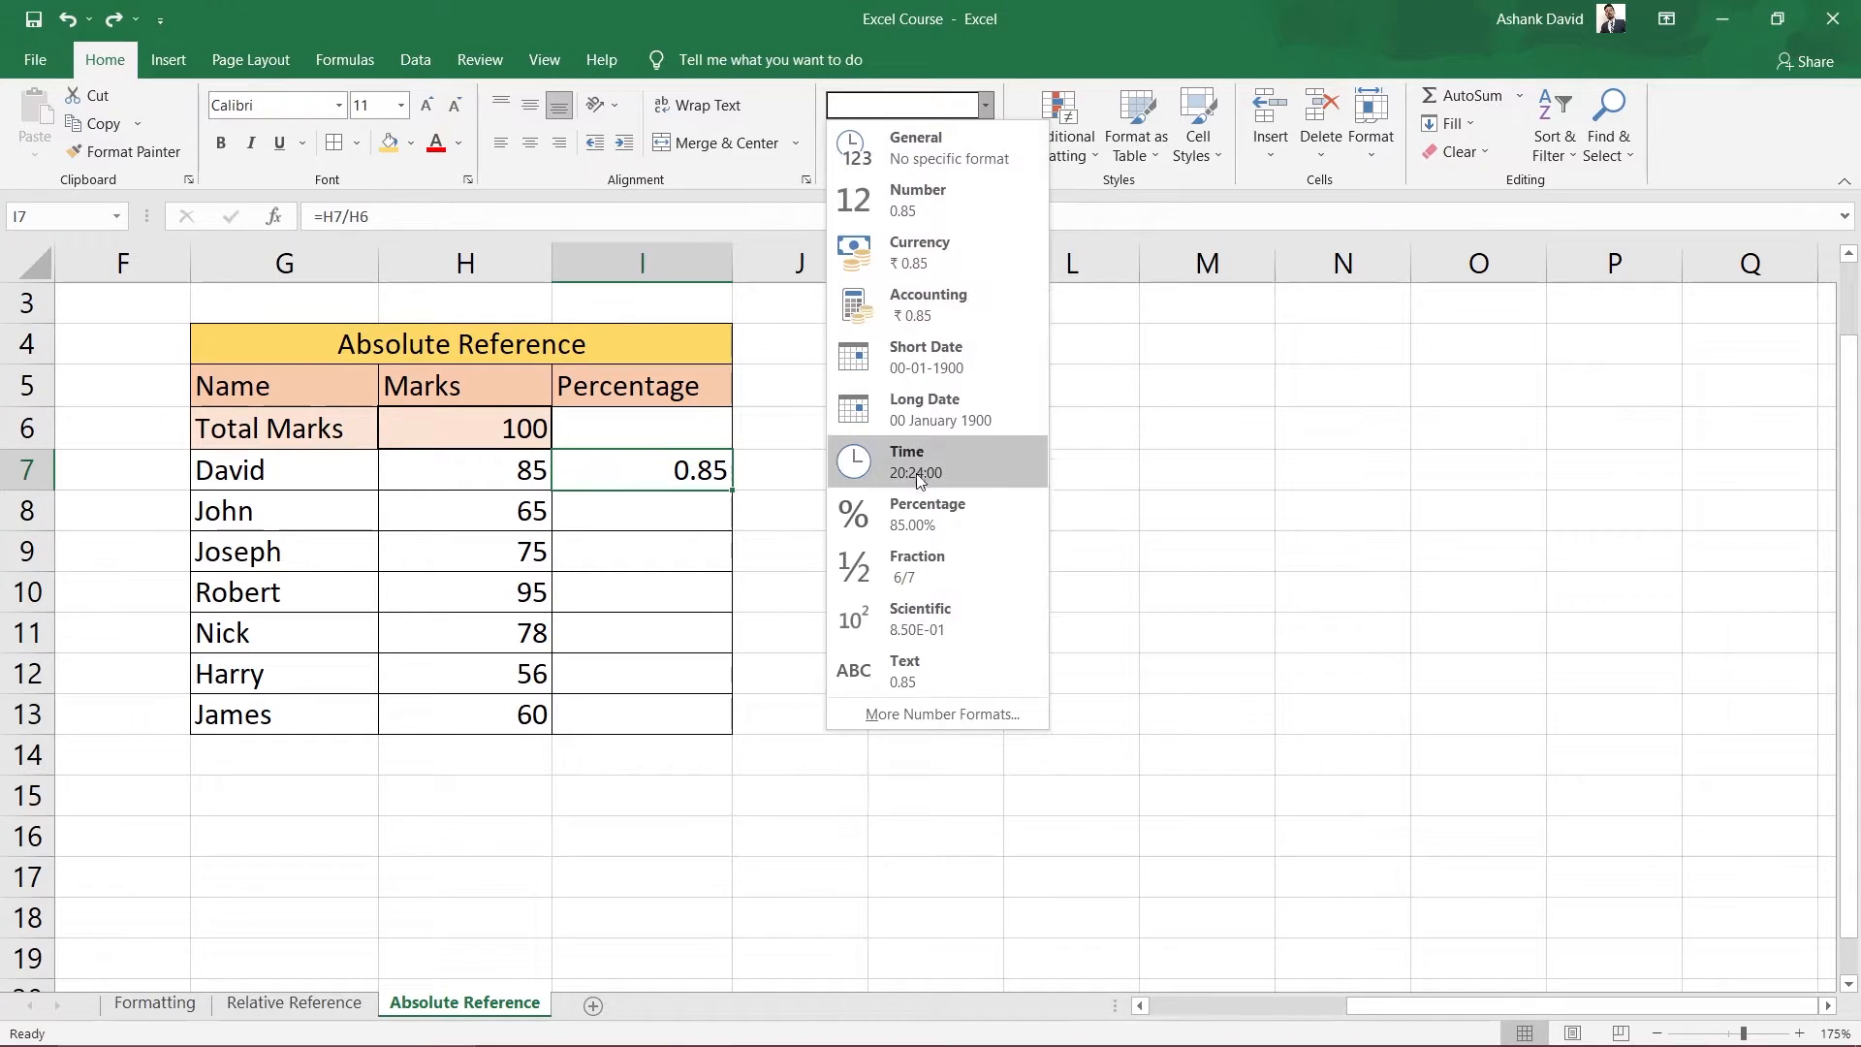
{"action": "left_click", "coordinate": [916, 515]}
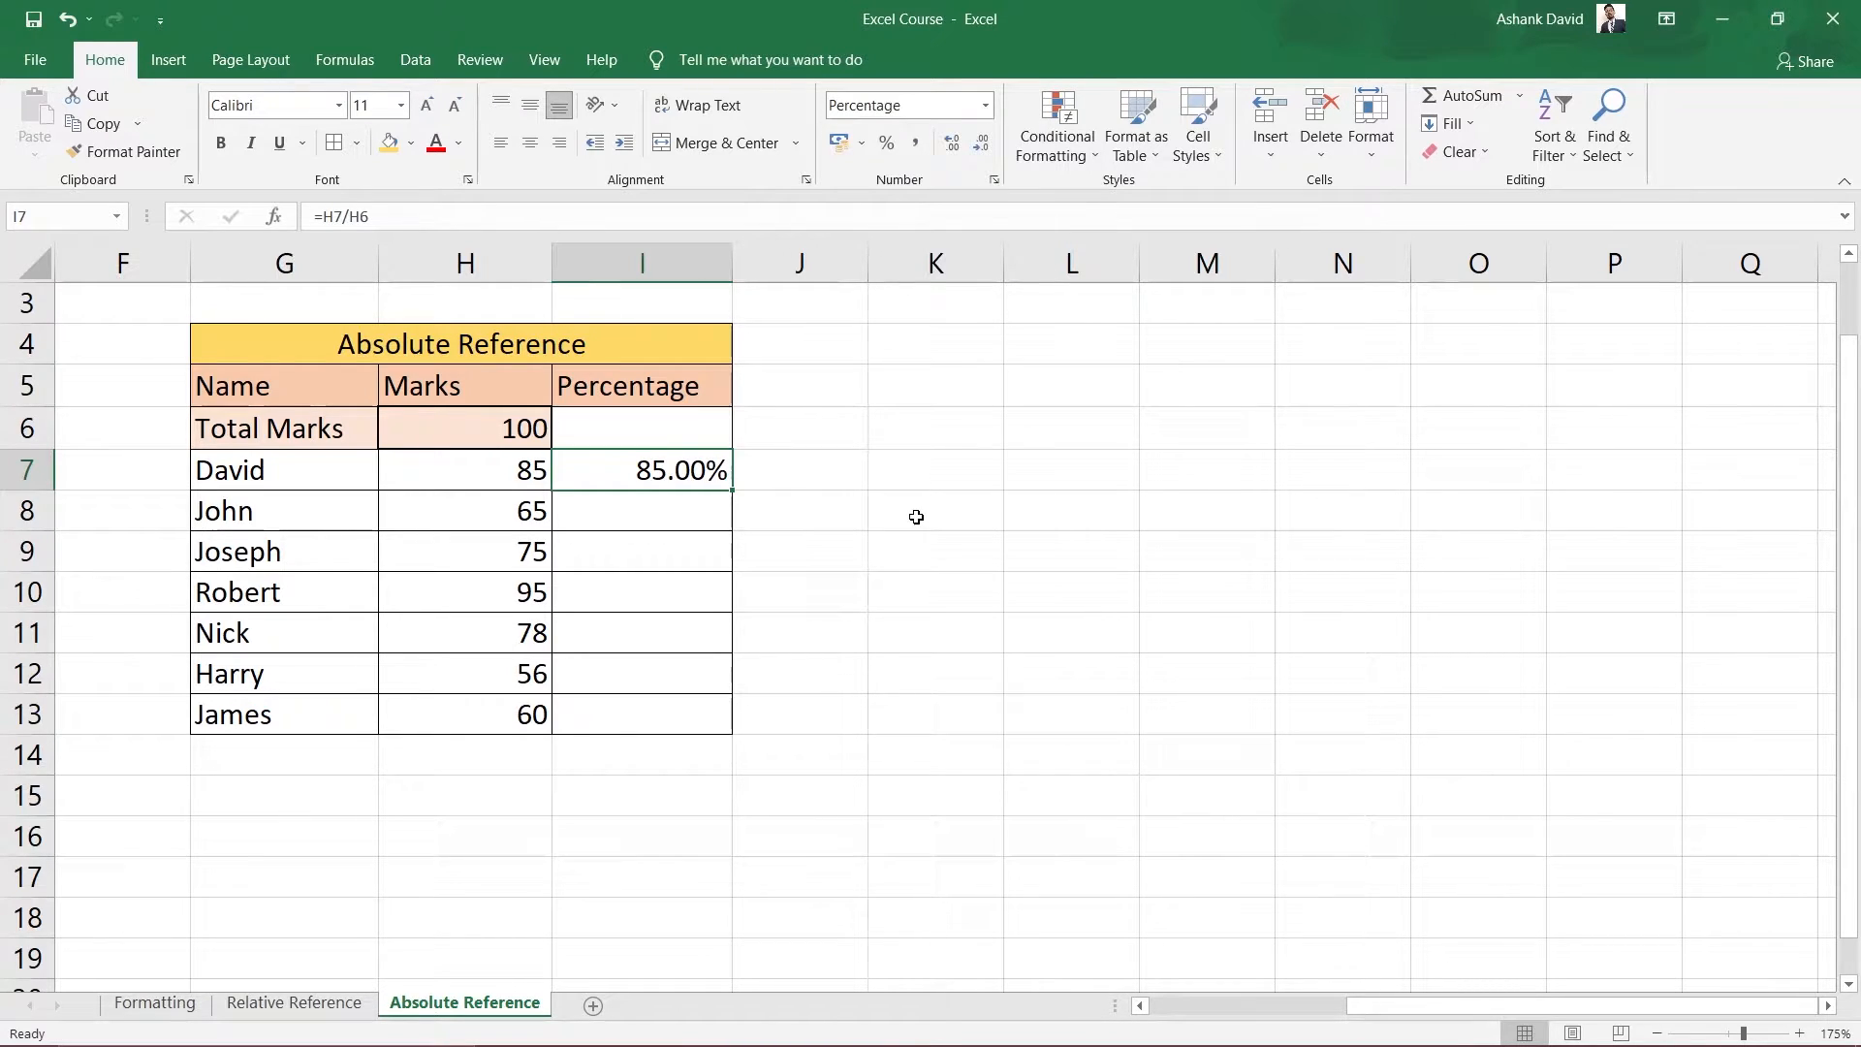
{"action": "left_click", "coordinate": [982, 145]}
{"action": "left_click", "coordinate": [982, 144]}
{"action": "double_click", "coordinate": [678, 467]}
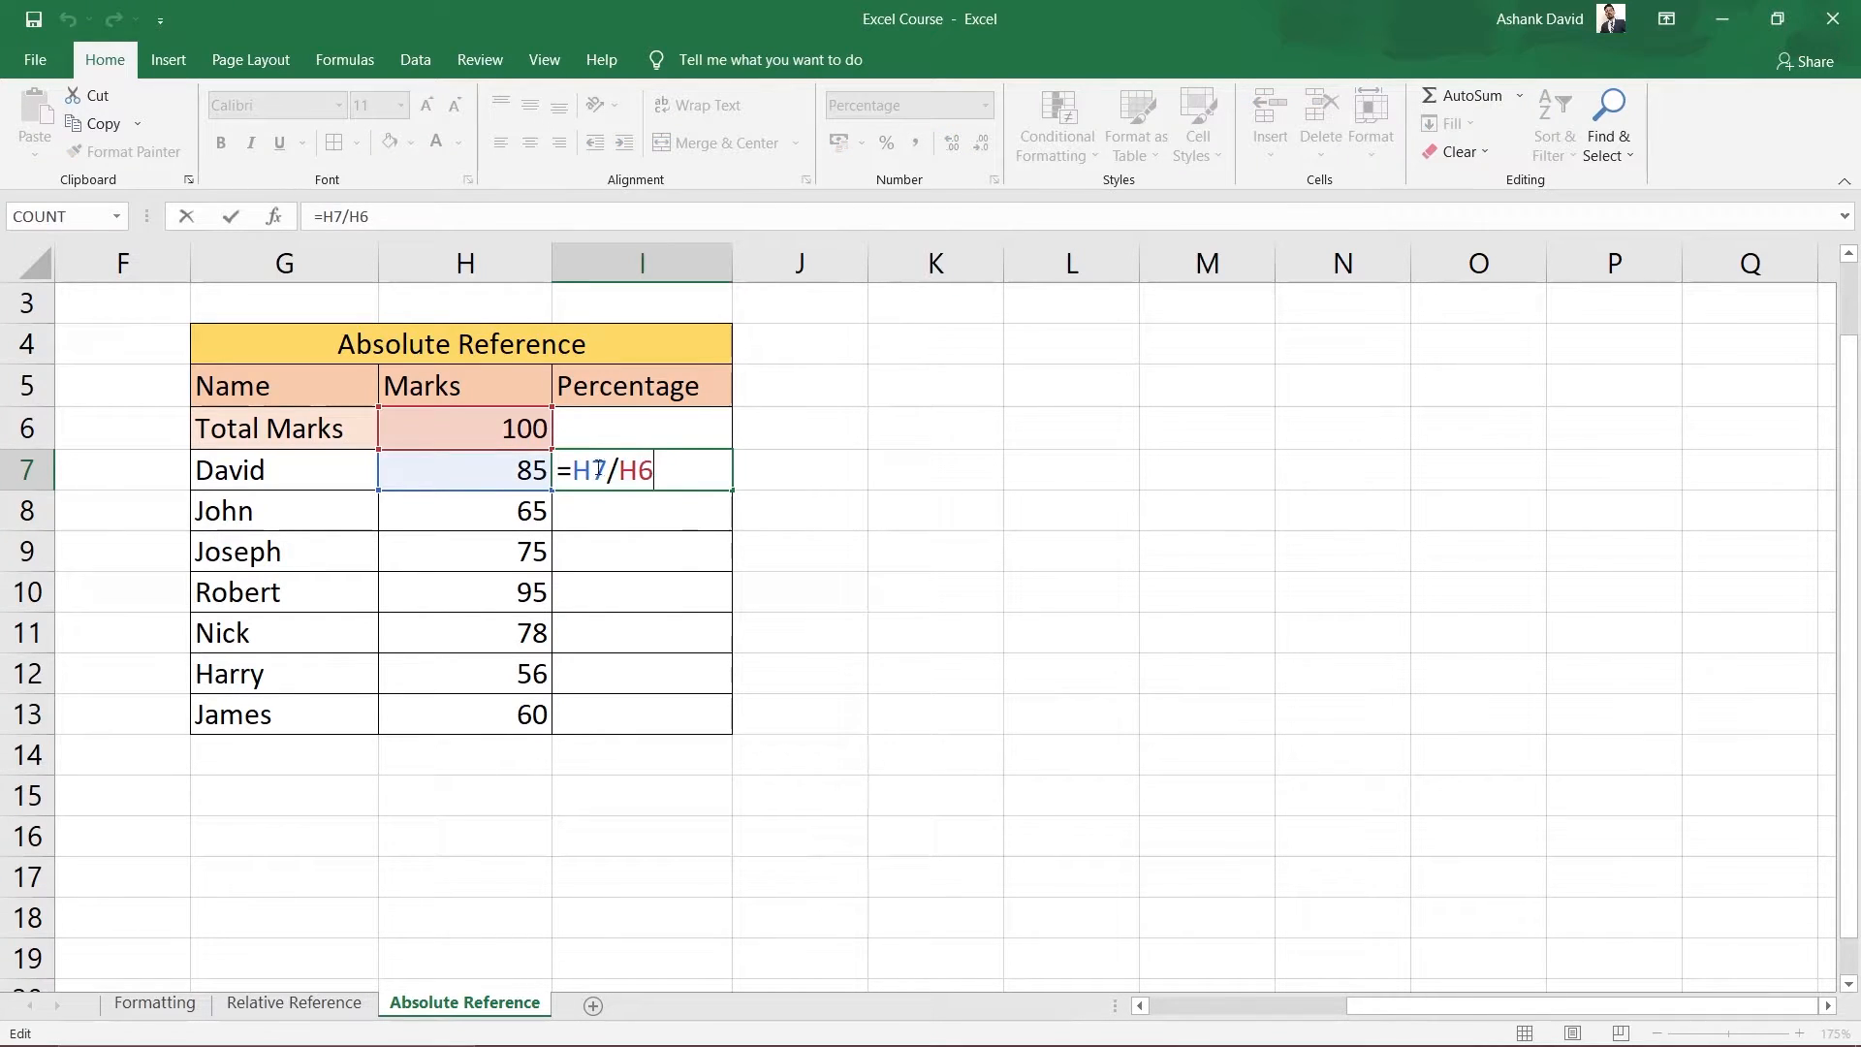
{"action": "left_click", "coordinate": [1232, 687]}
{"action": "left_click", "coordinate": [618, 479]}
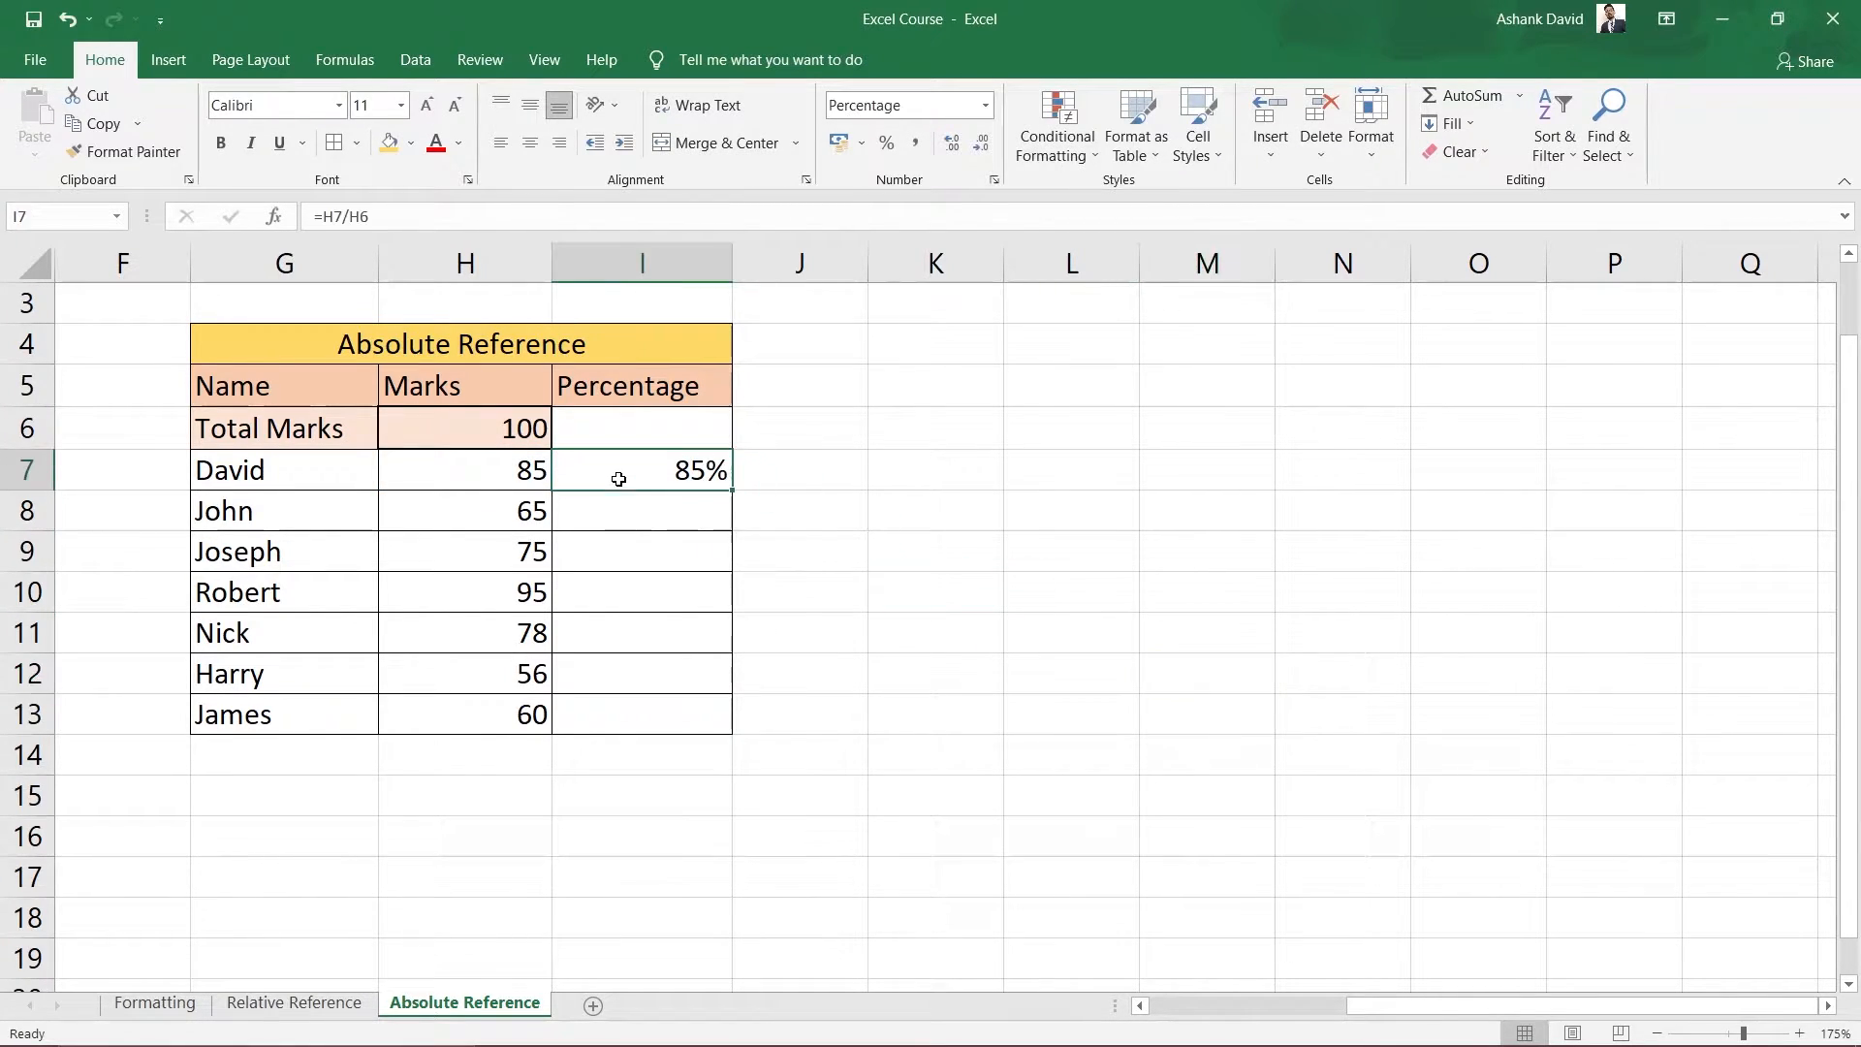
Toggle Show Formulas on and off, via the Formulas tab and Ctrl+`, then select I8:I13.
{"action": "left_click", "coordinate": [345, 61]}
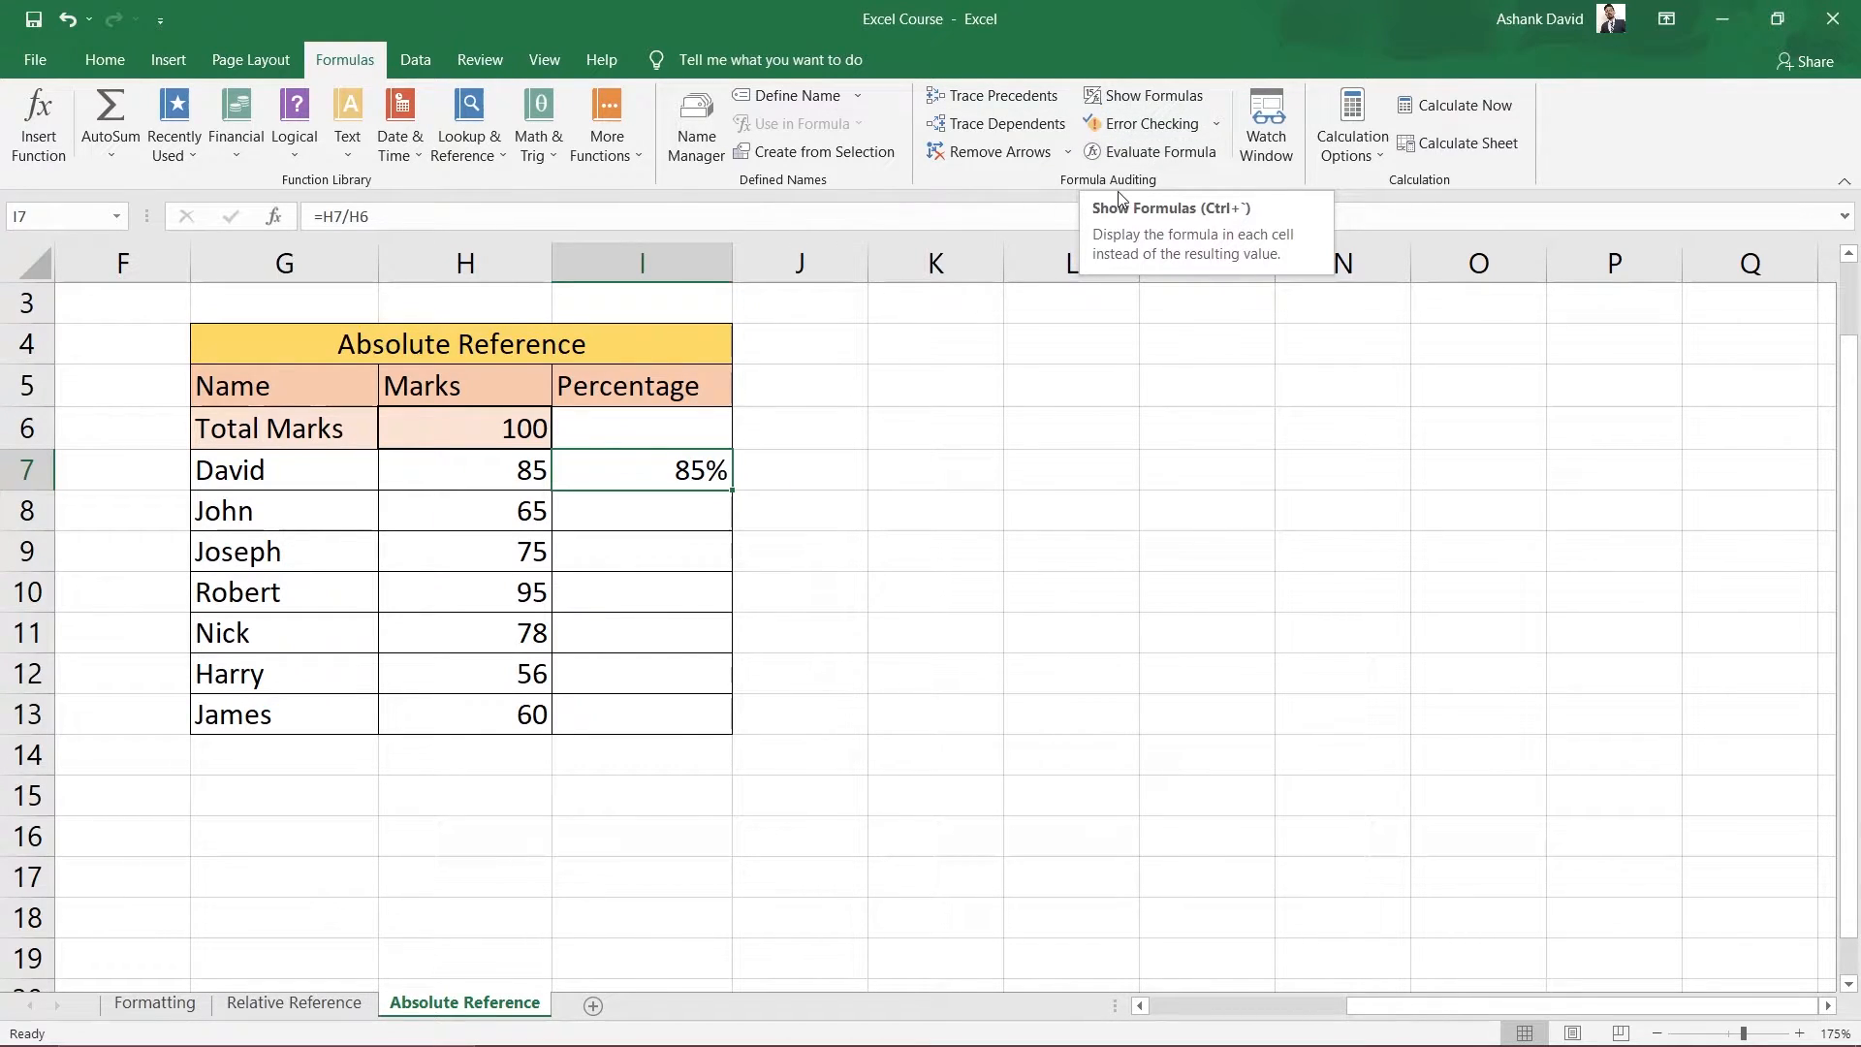
{"action": "left_click", "coordinate": [1149, 94]}
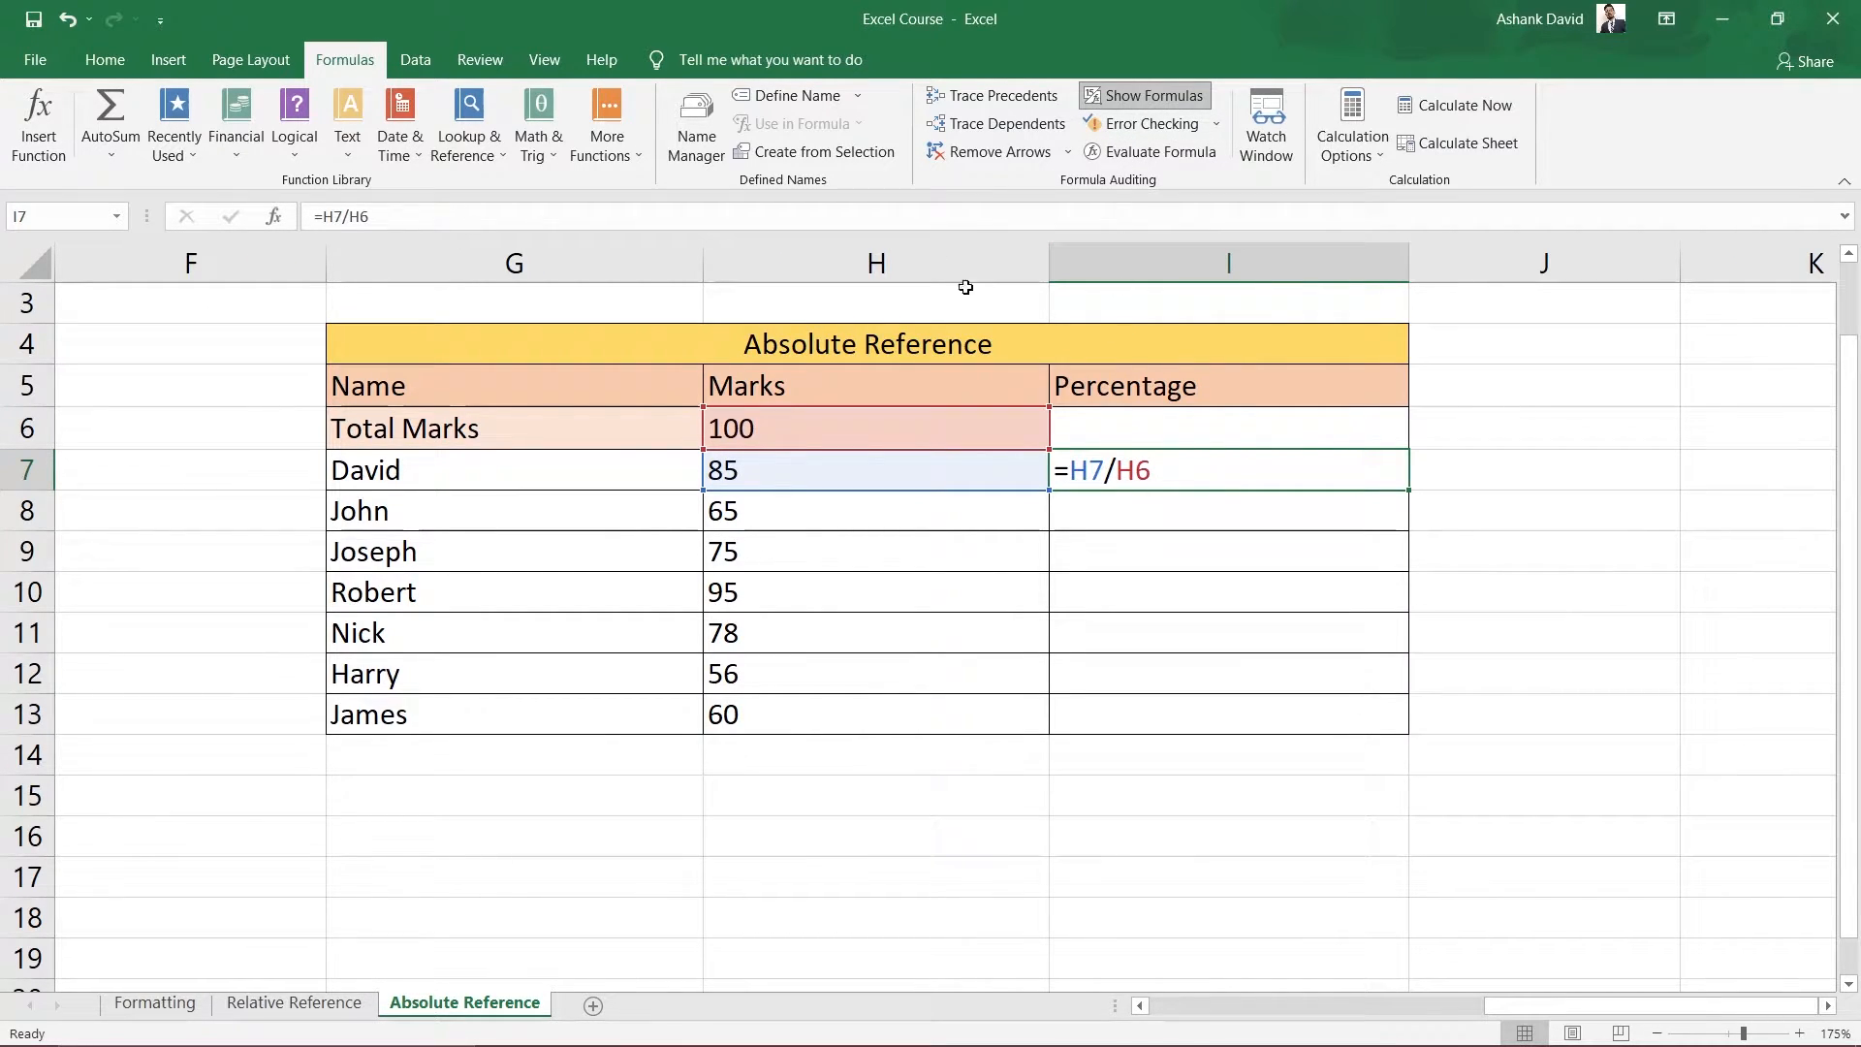
{"action": "left_click", "coordinate": [1150, 97]}
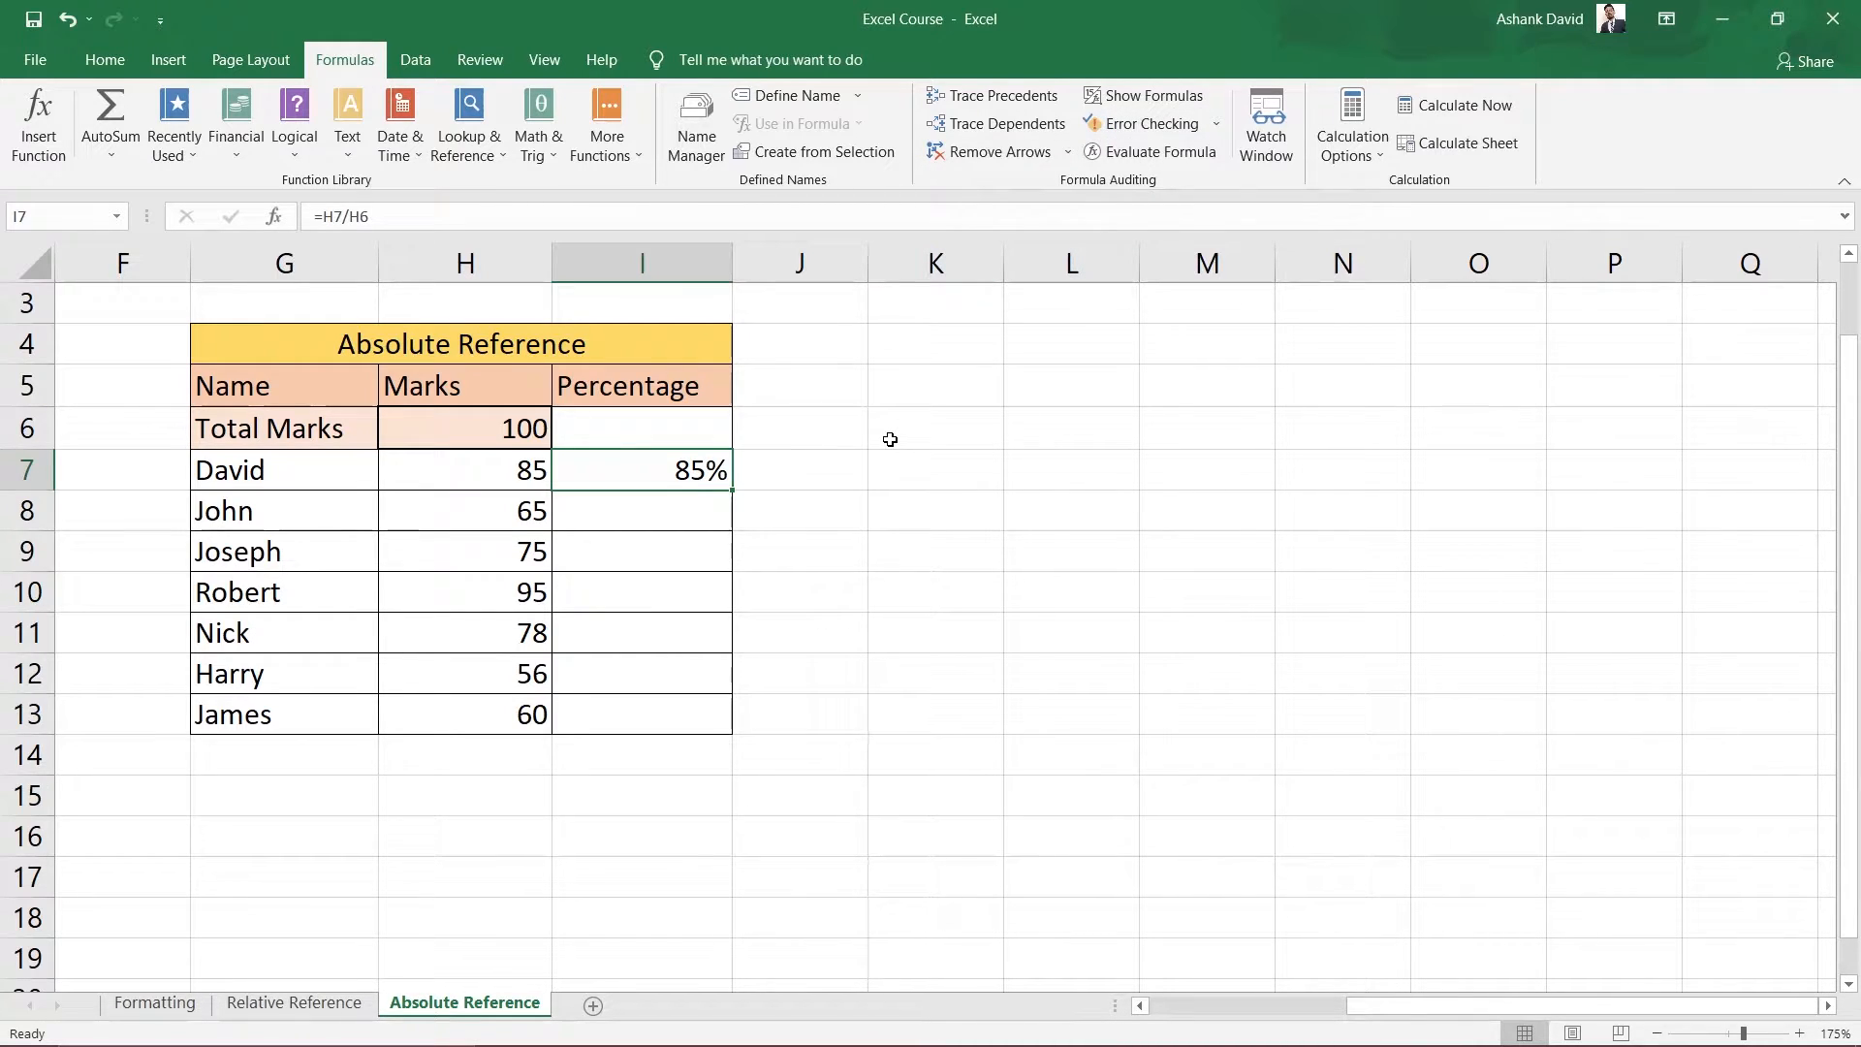
{"action": "key", "text": "ctrl+grave"}
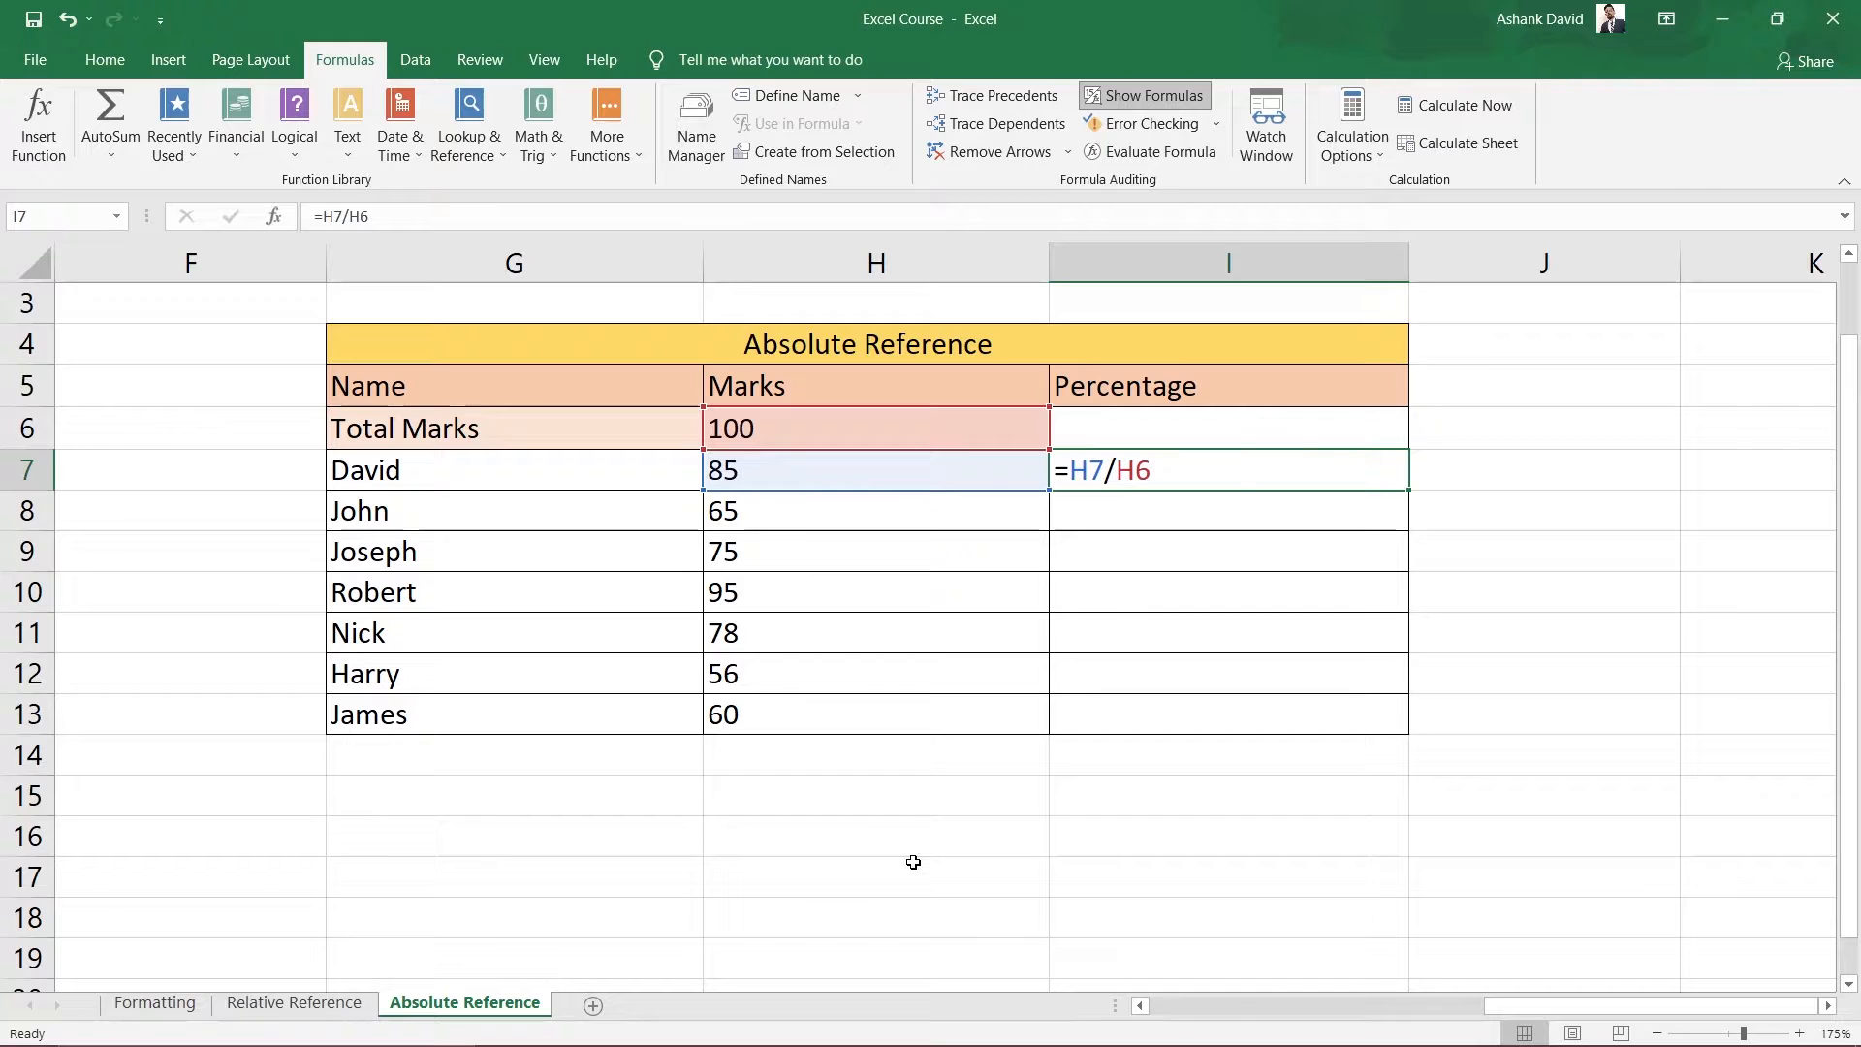
{"action": "key", "text": "ctrl+grave"}
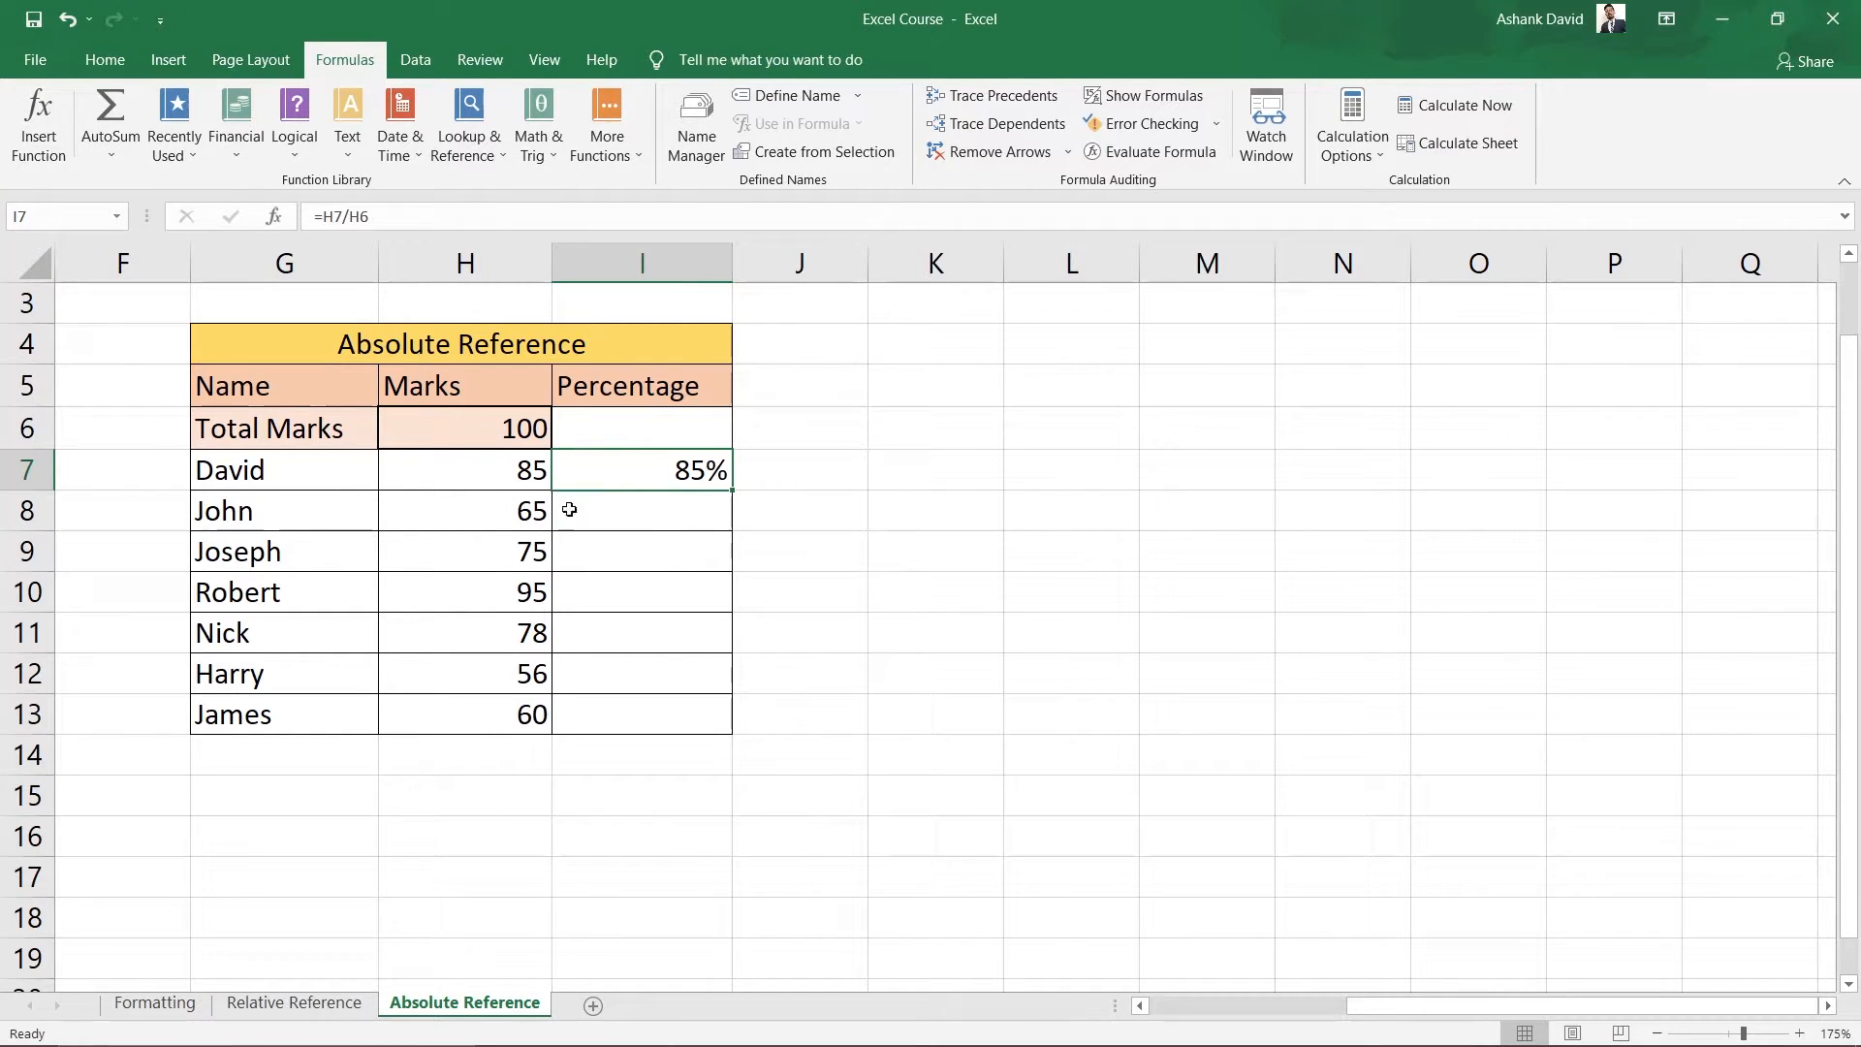
{"action": "left_click_drag", "start_coordinate": [625, 519], "coordinate": [589, 720]}
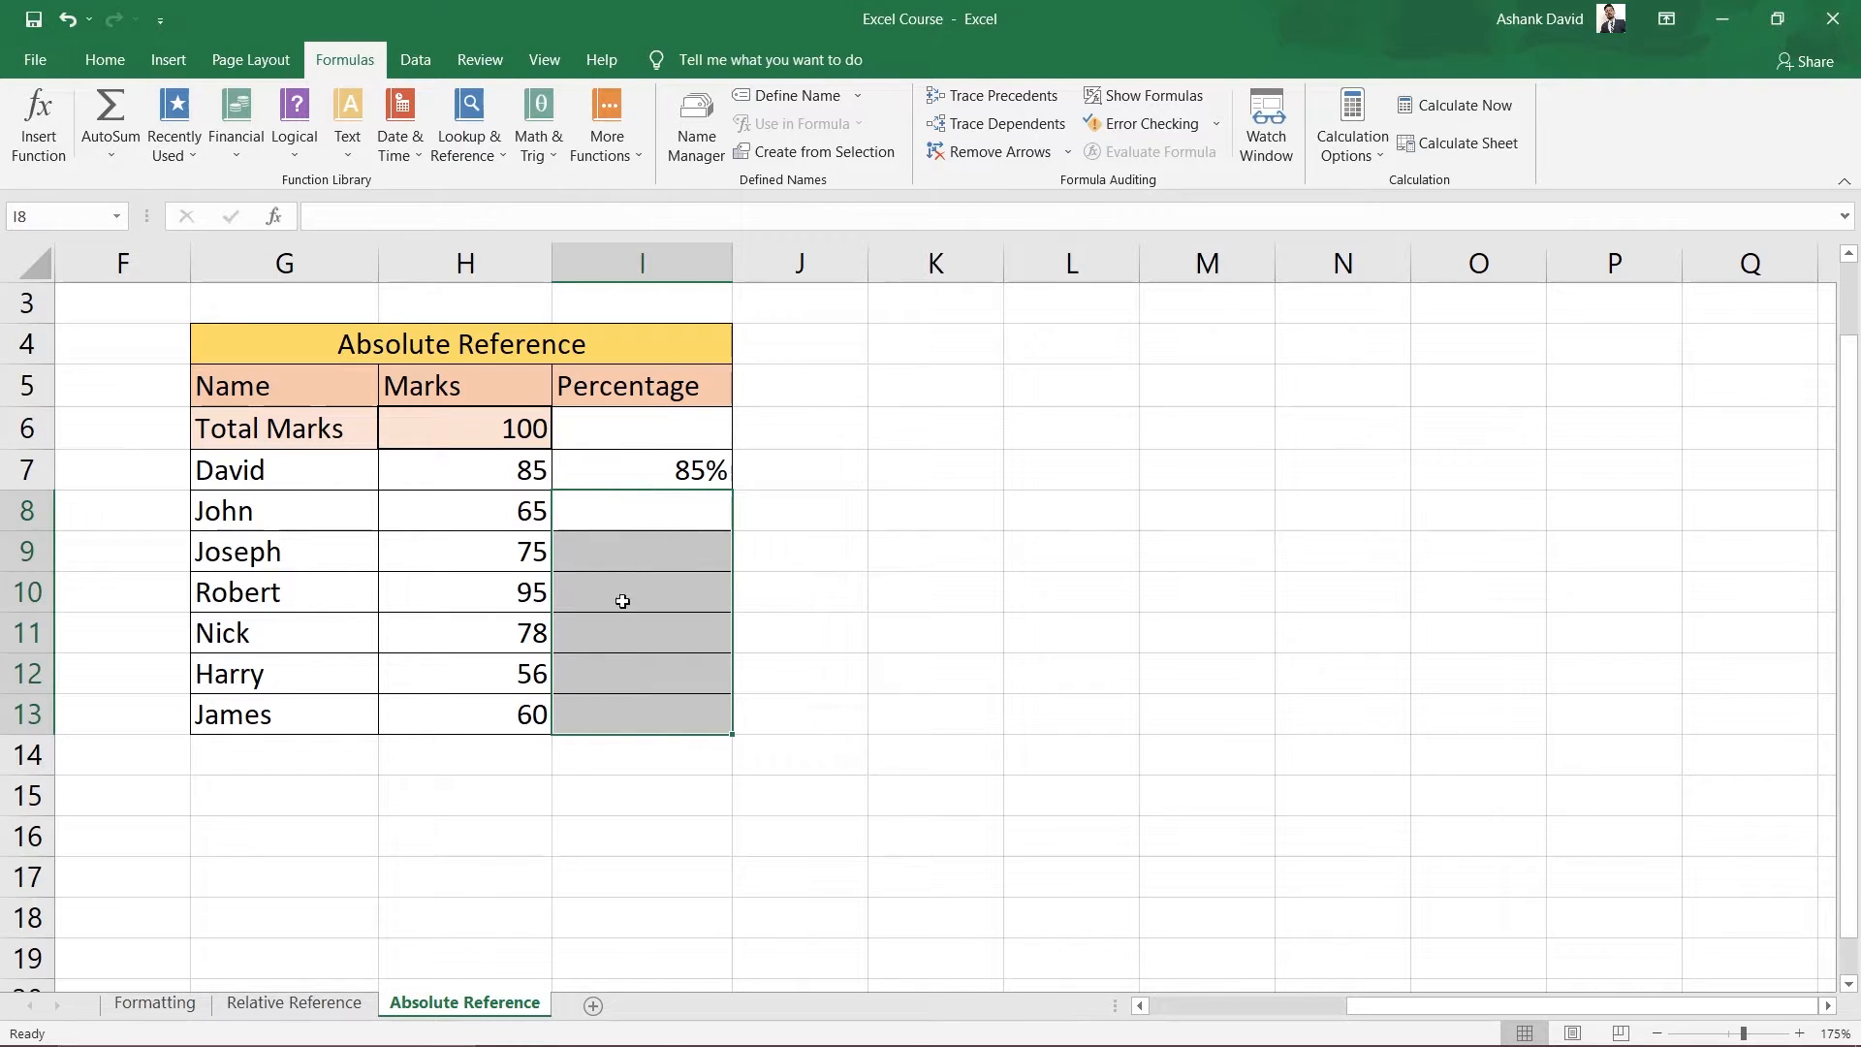
Fill I7's =H7/H6 formula down to I13, giving relative results such as 115% and 127%.
{"action": "left_click", "coordinate": [688, 468]}
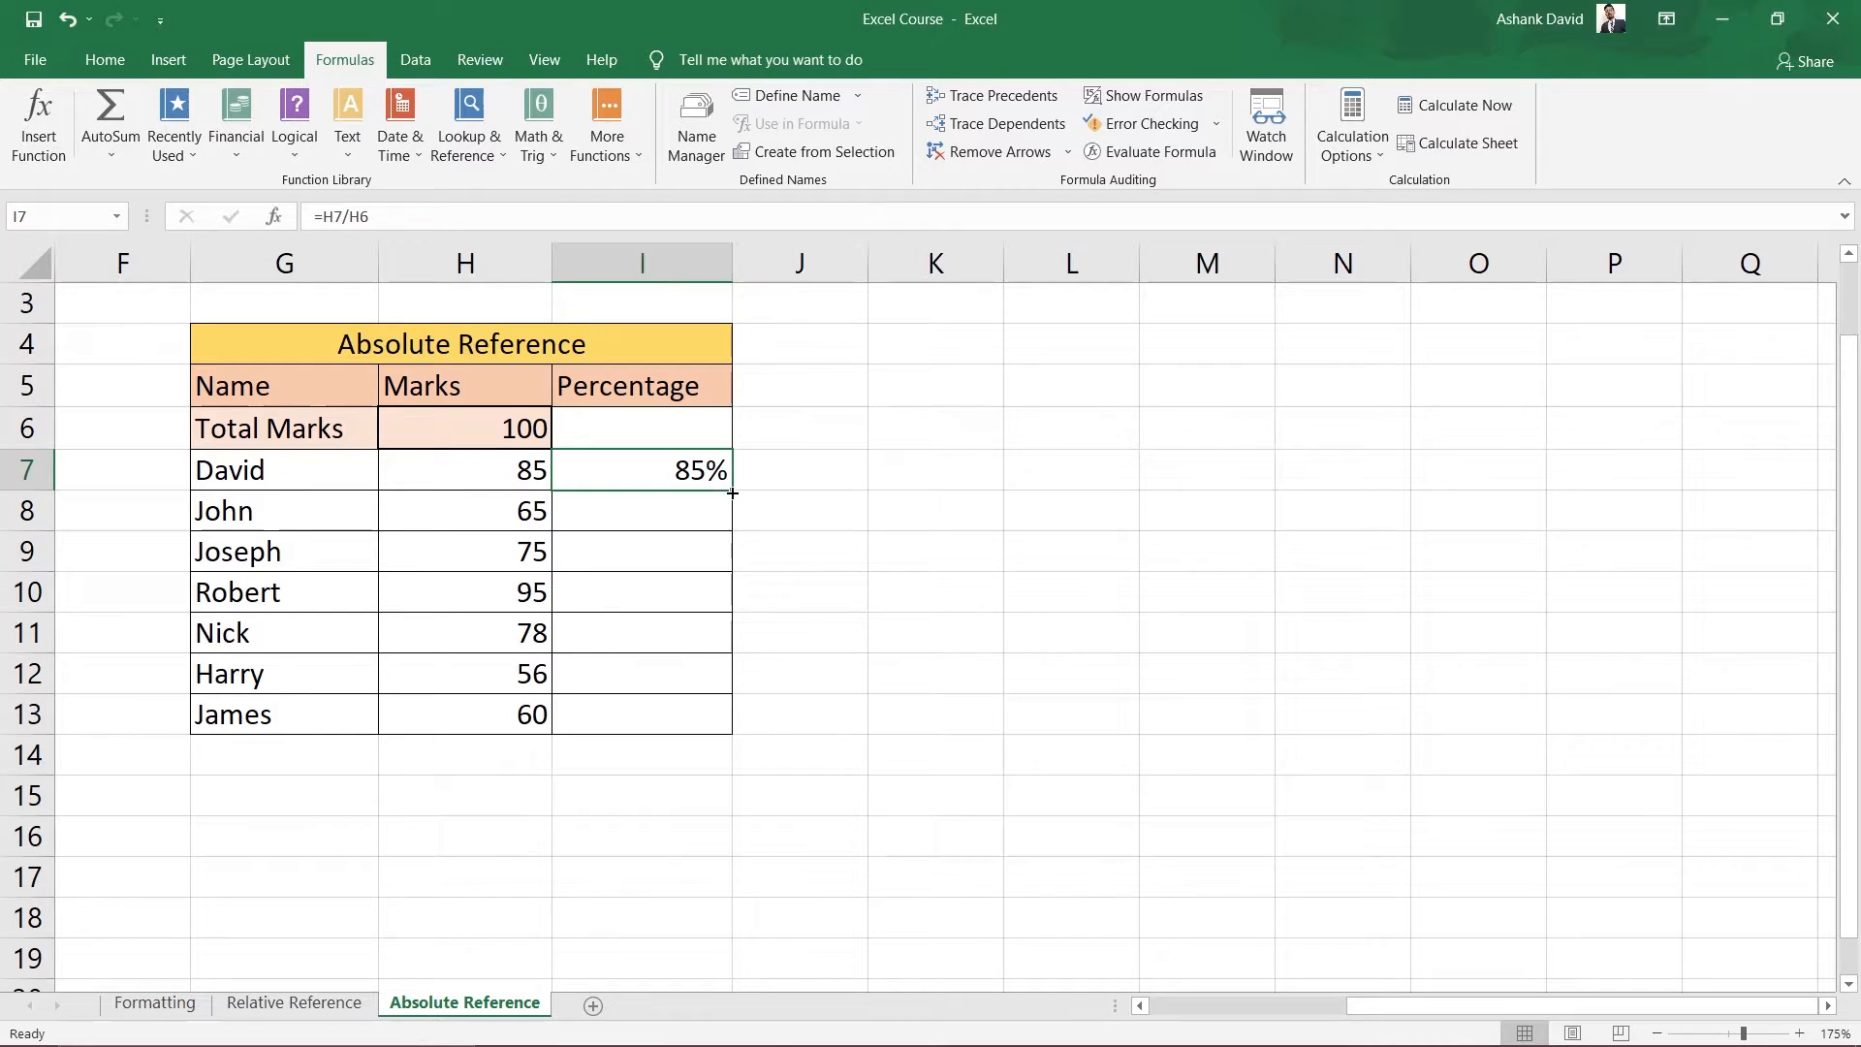
{"action": "left_click_drag", "start_coordinate": [734, 491], "coordinate": [722, 724]}
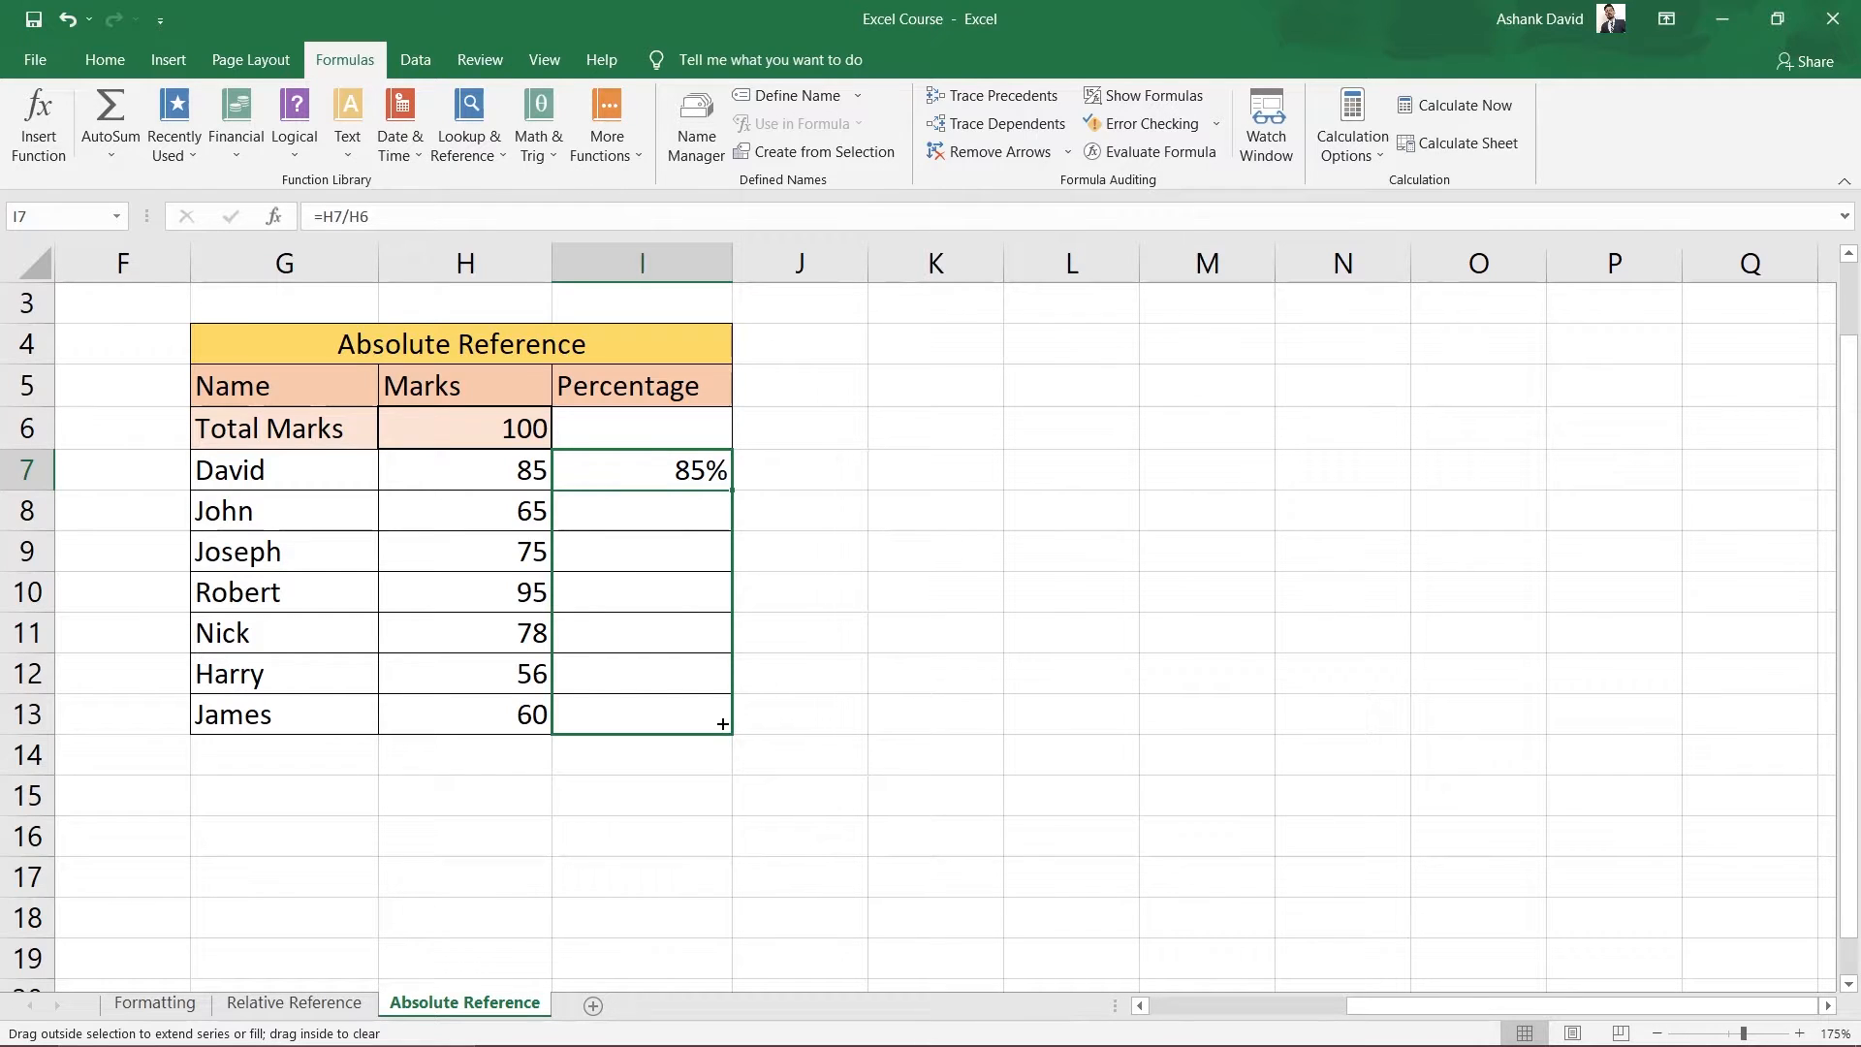
{"action": "left_click_drag", "start_coordinate": [722, 724], "coordinate": [722, 724]}
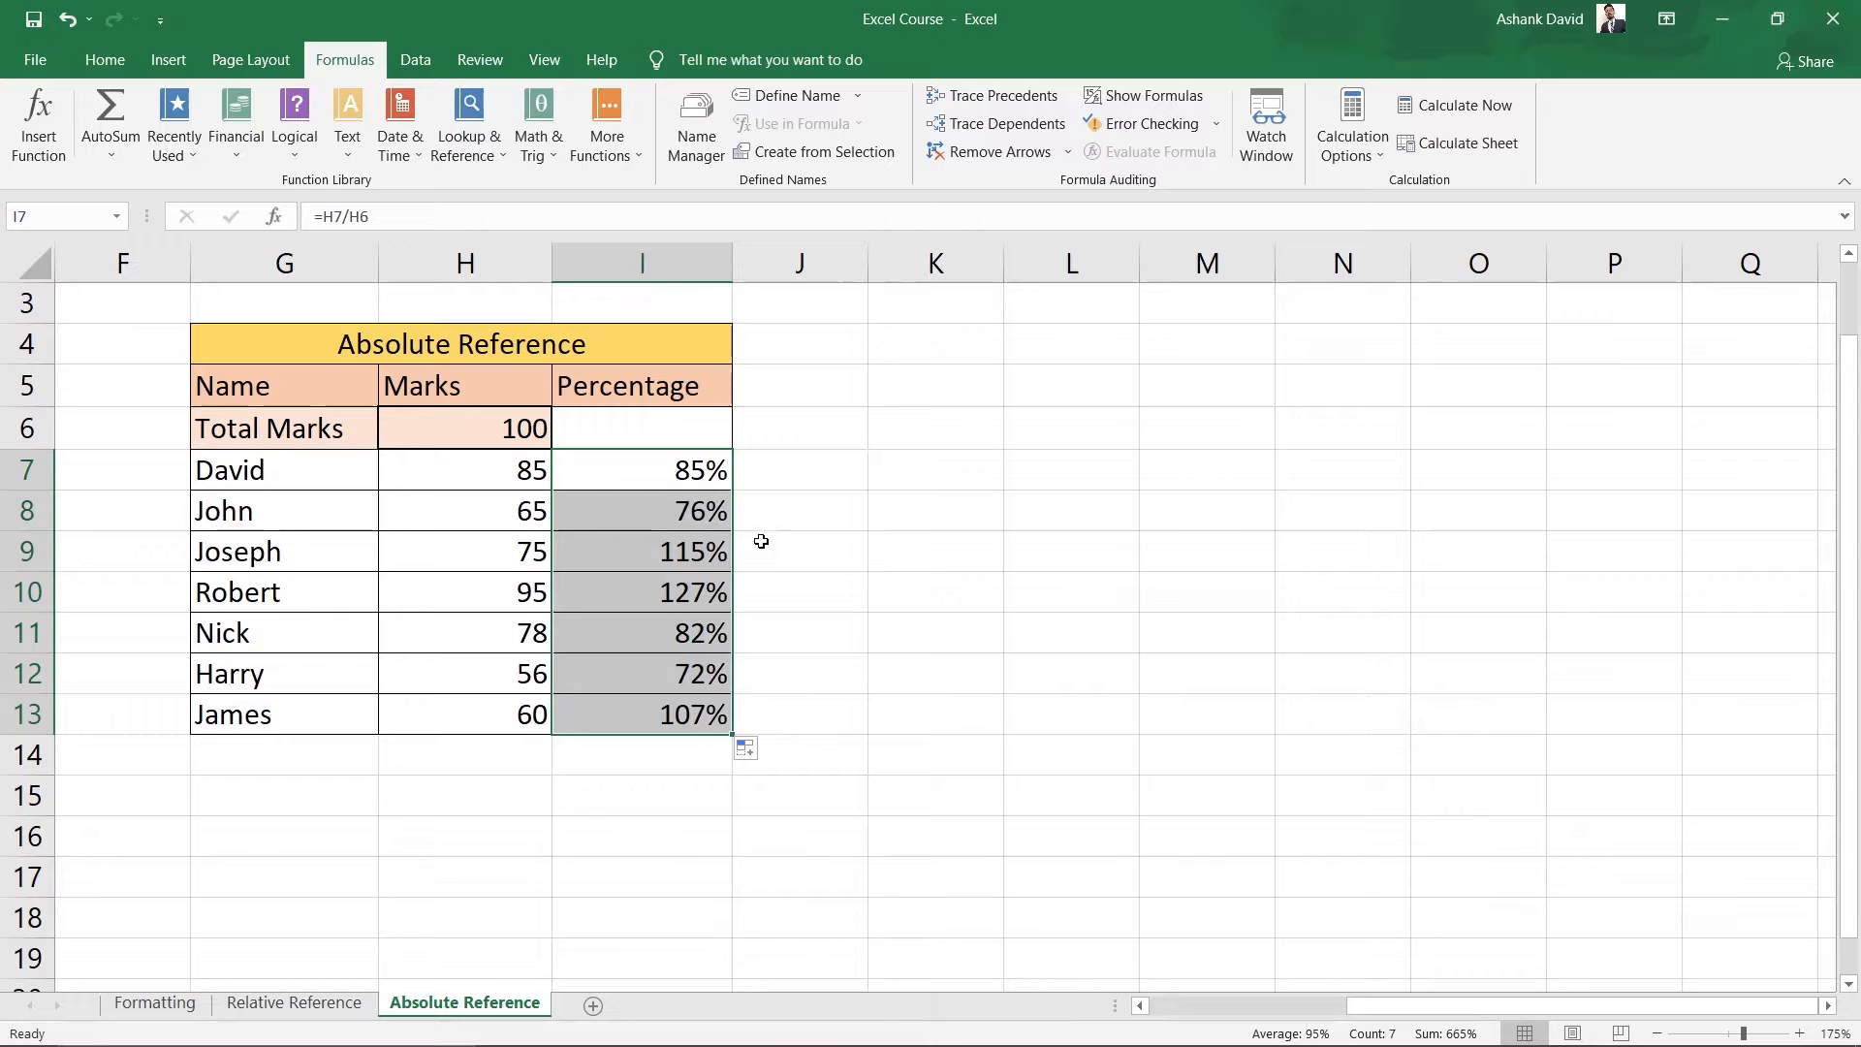
{"action": "left_click", "coordinate": [912, 765]}
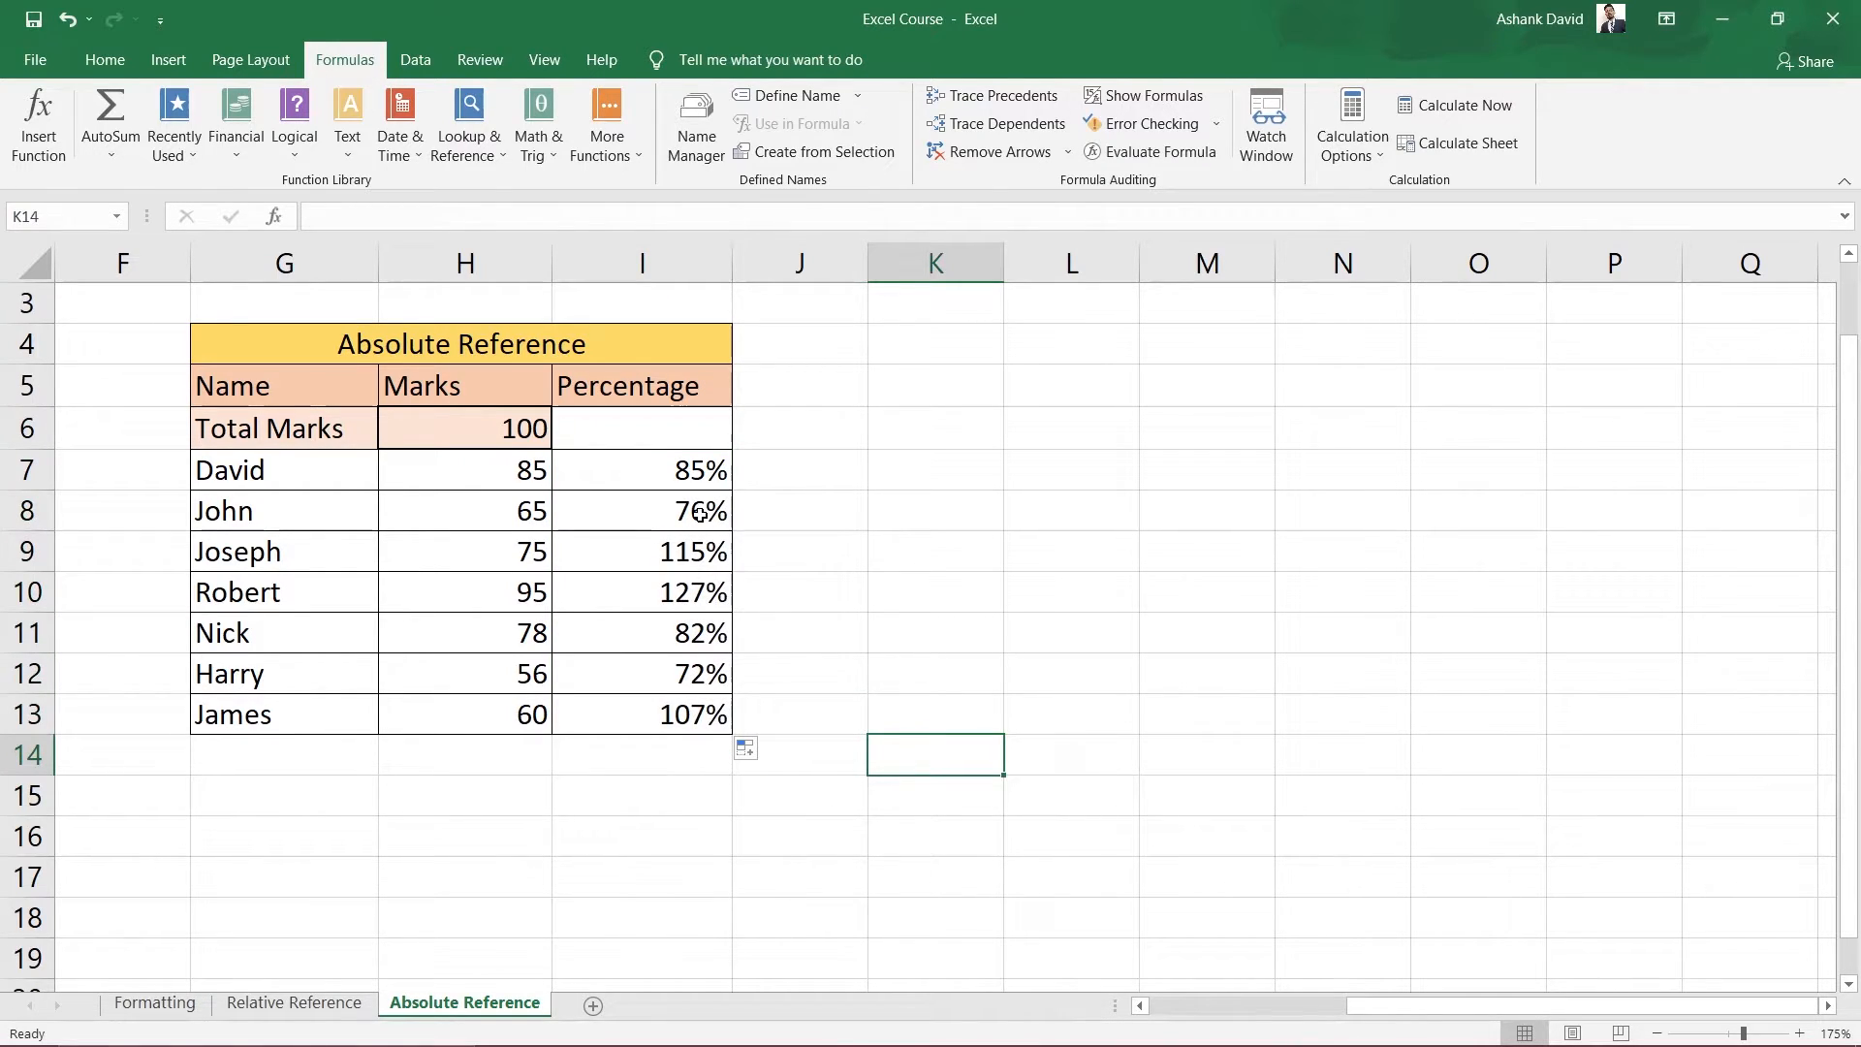
{"action": "left_click_drag", "start_coordinate": [697, 511], "coordinate": [693, 722]}
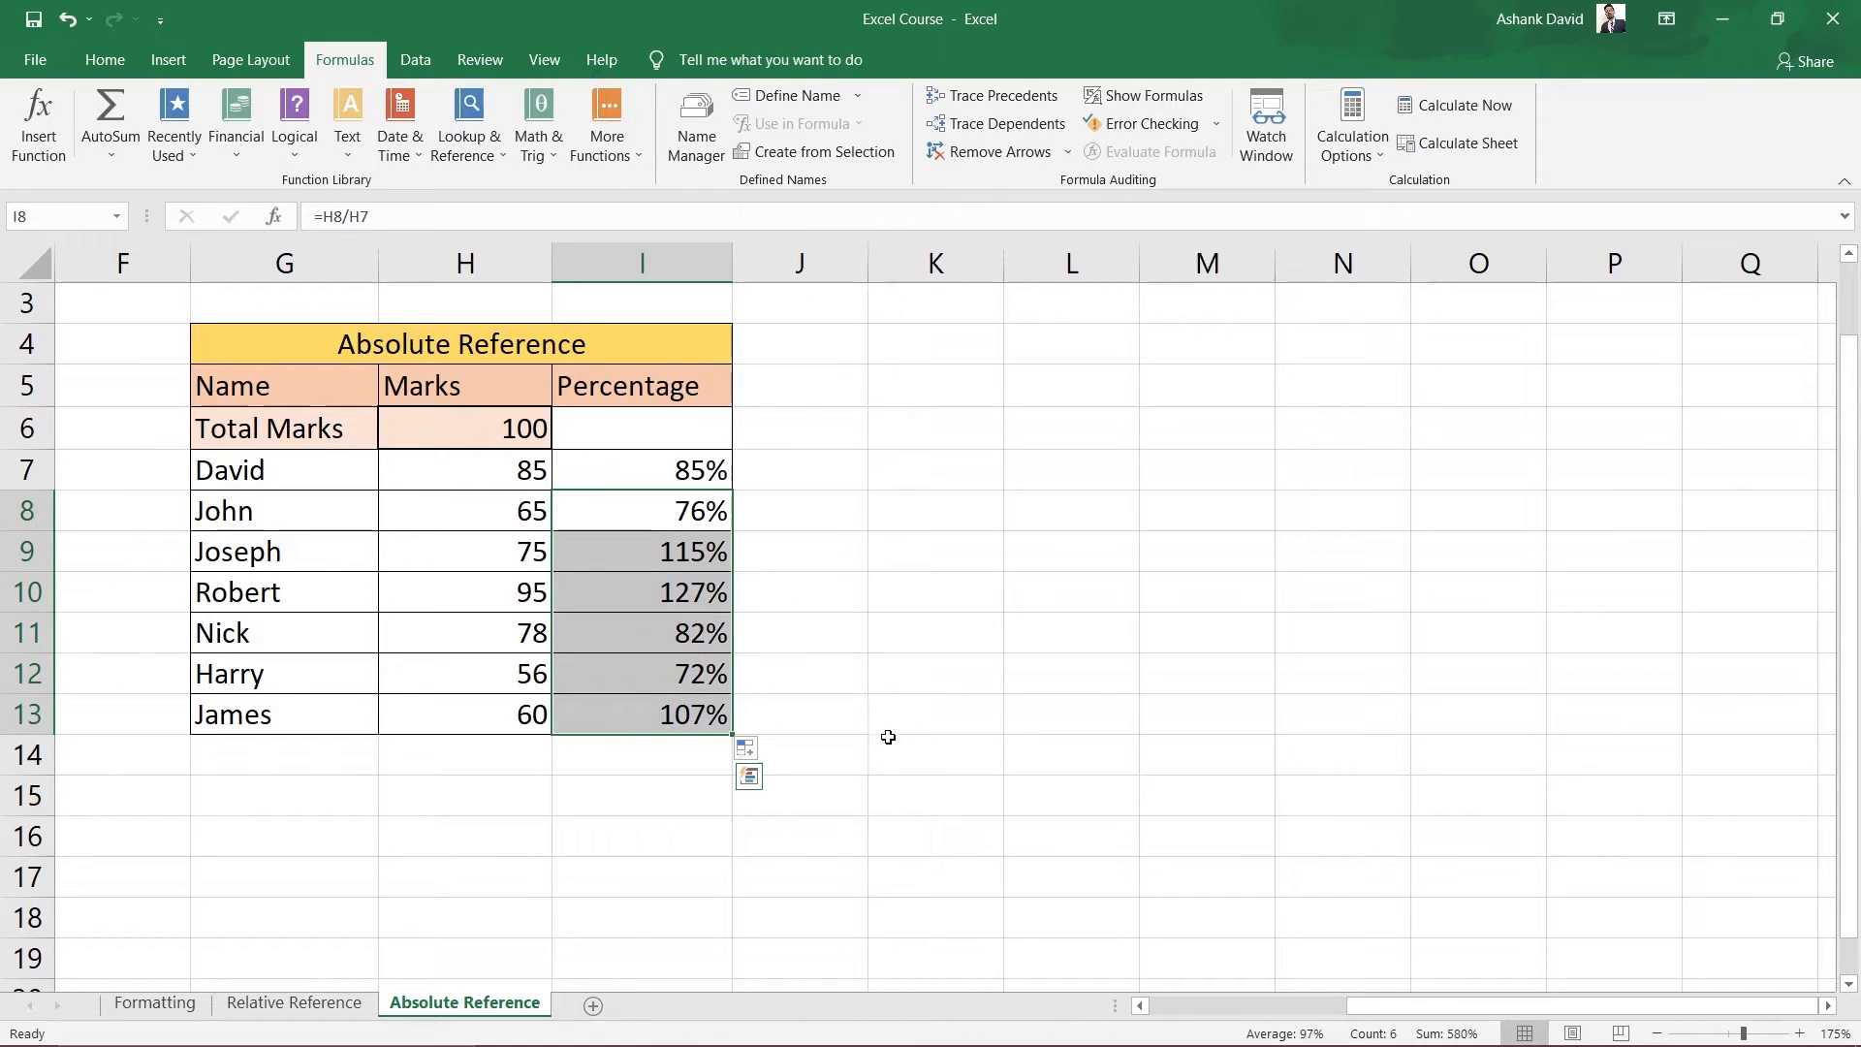
{"action": "left_click", "coordinate": [943, 728]}
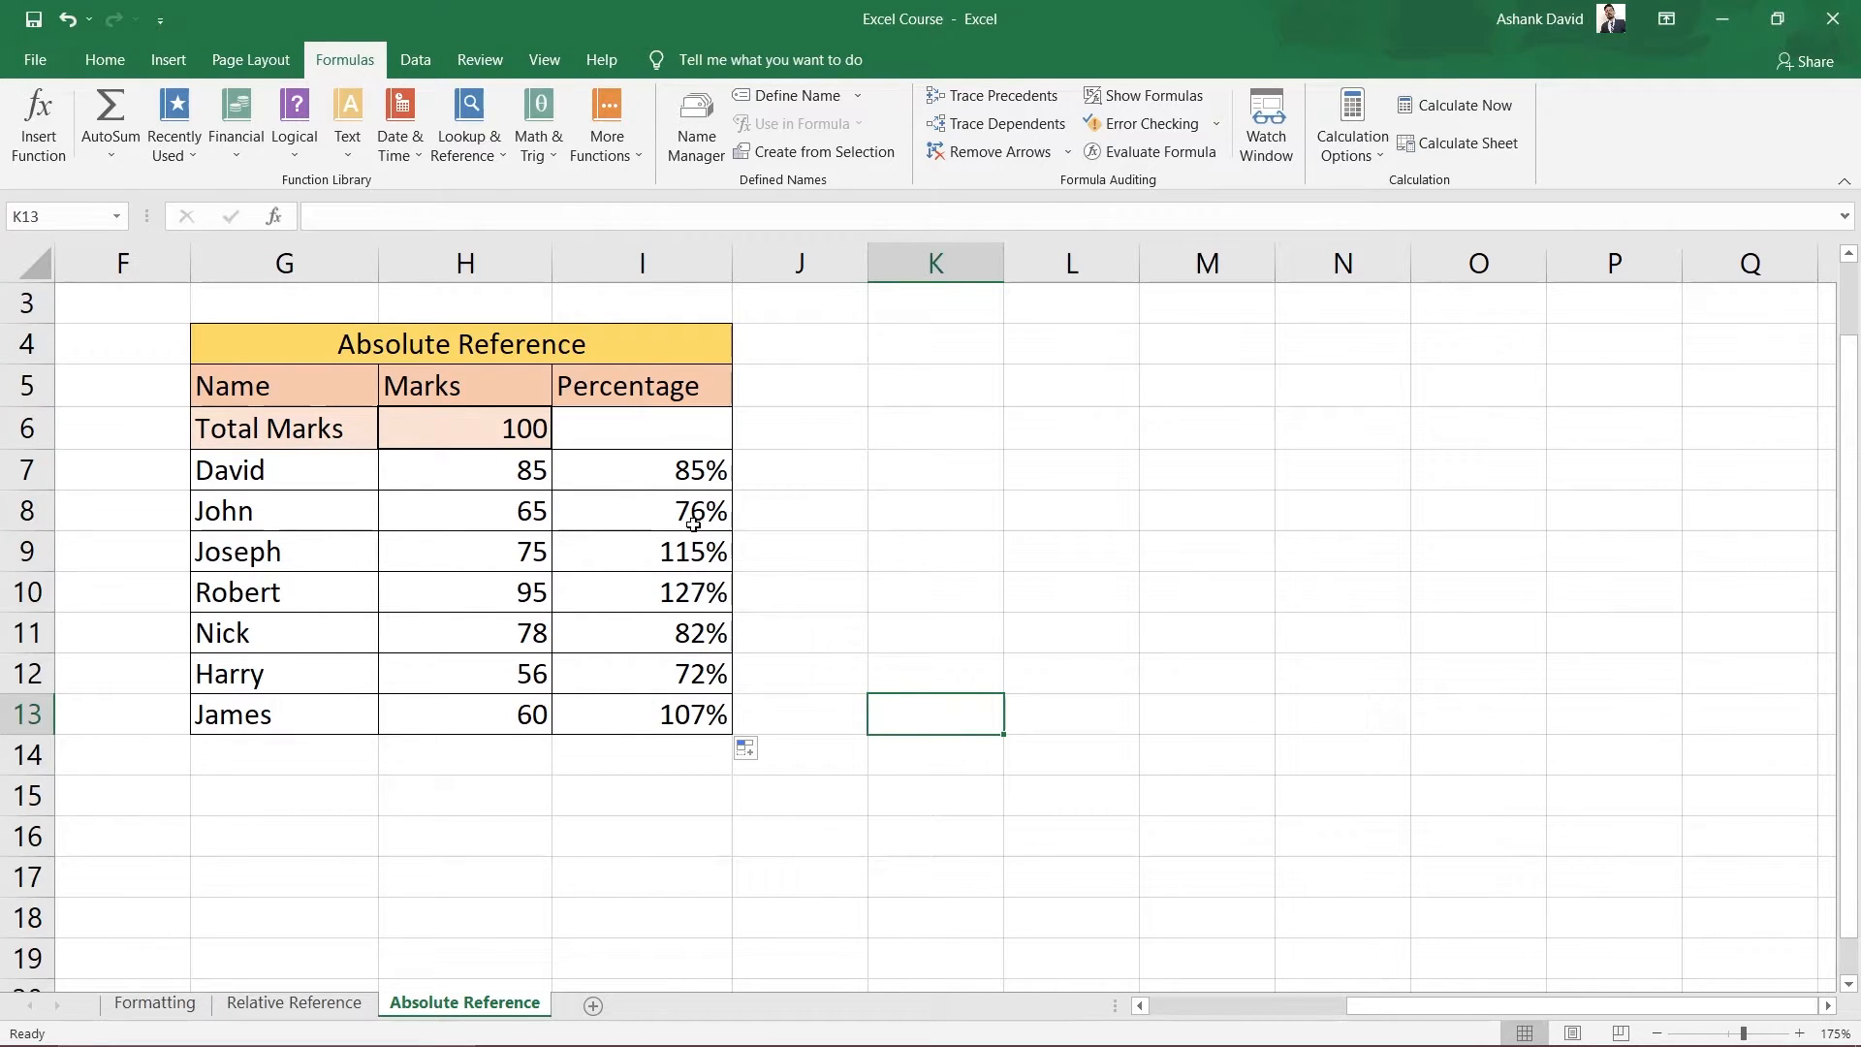
{"action": "double_click", "coordinate": [651, 476]}
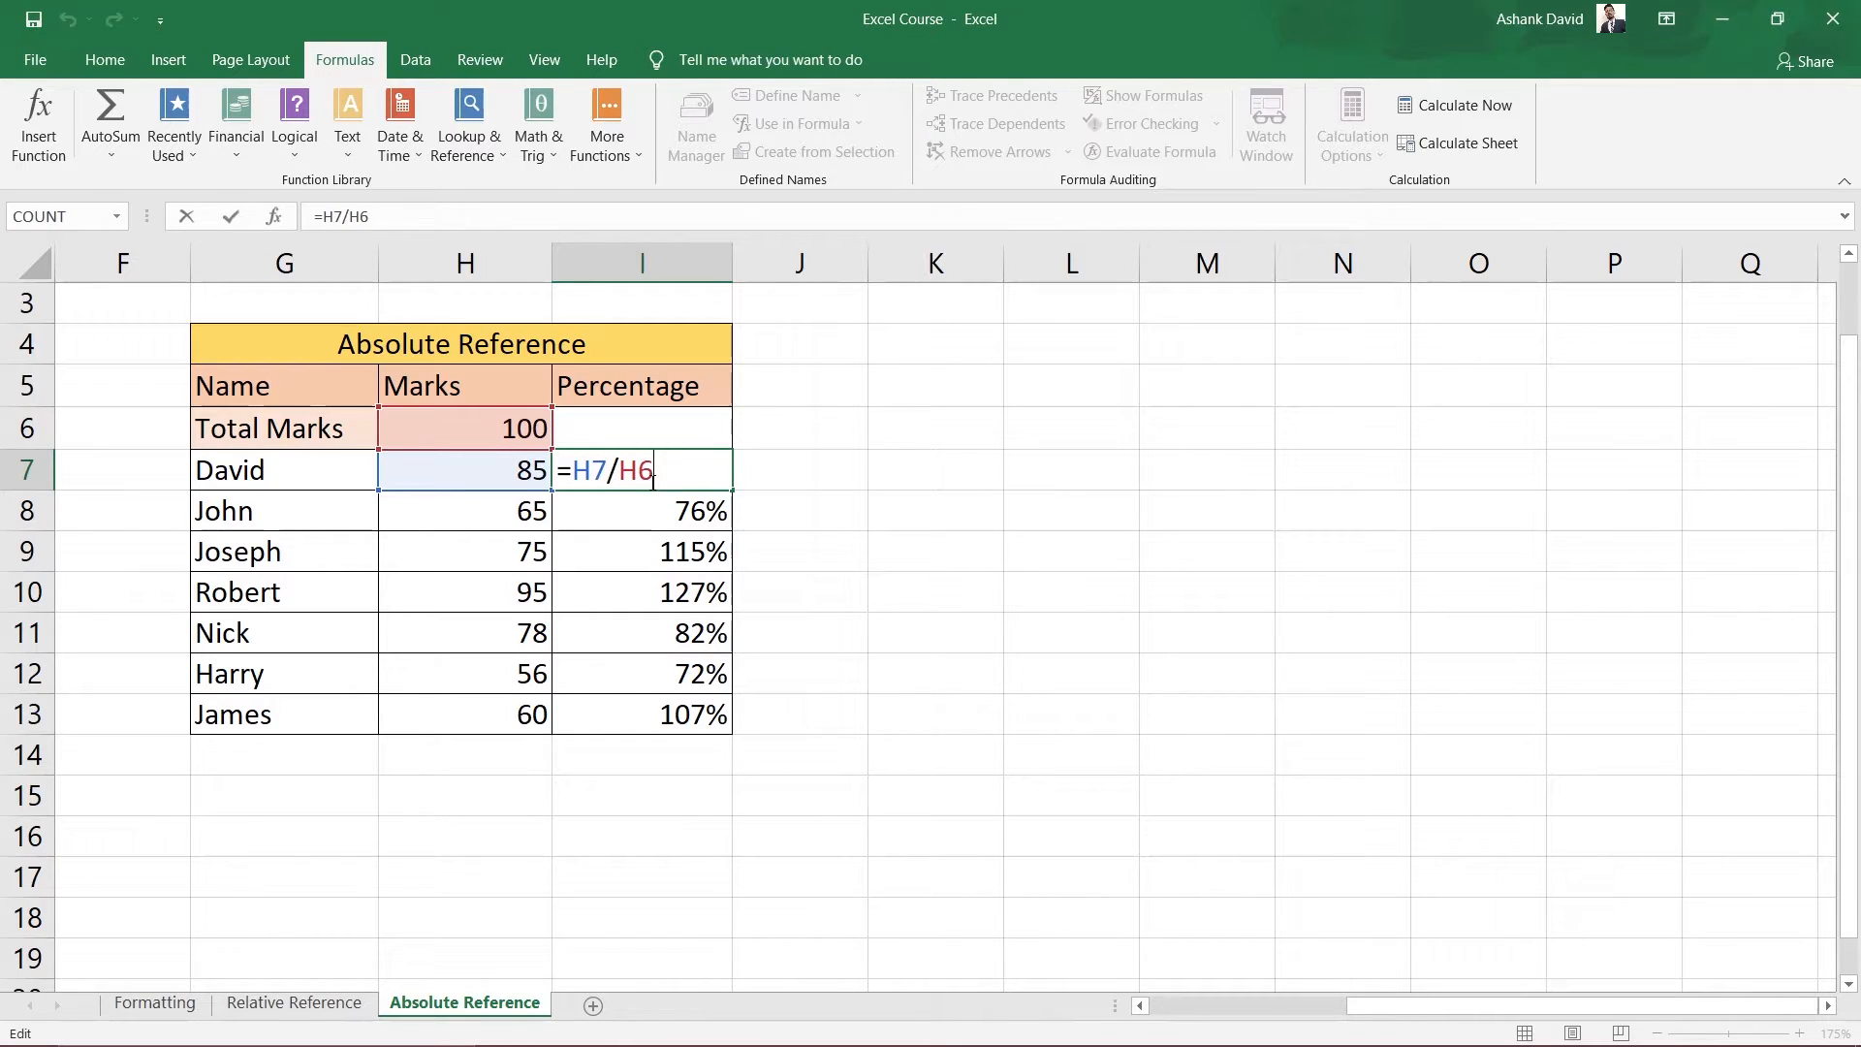
{"action": "left_click", "coordinate": [1058, 555]}
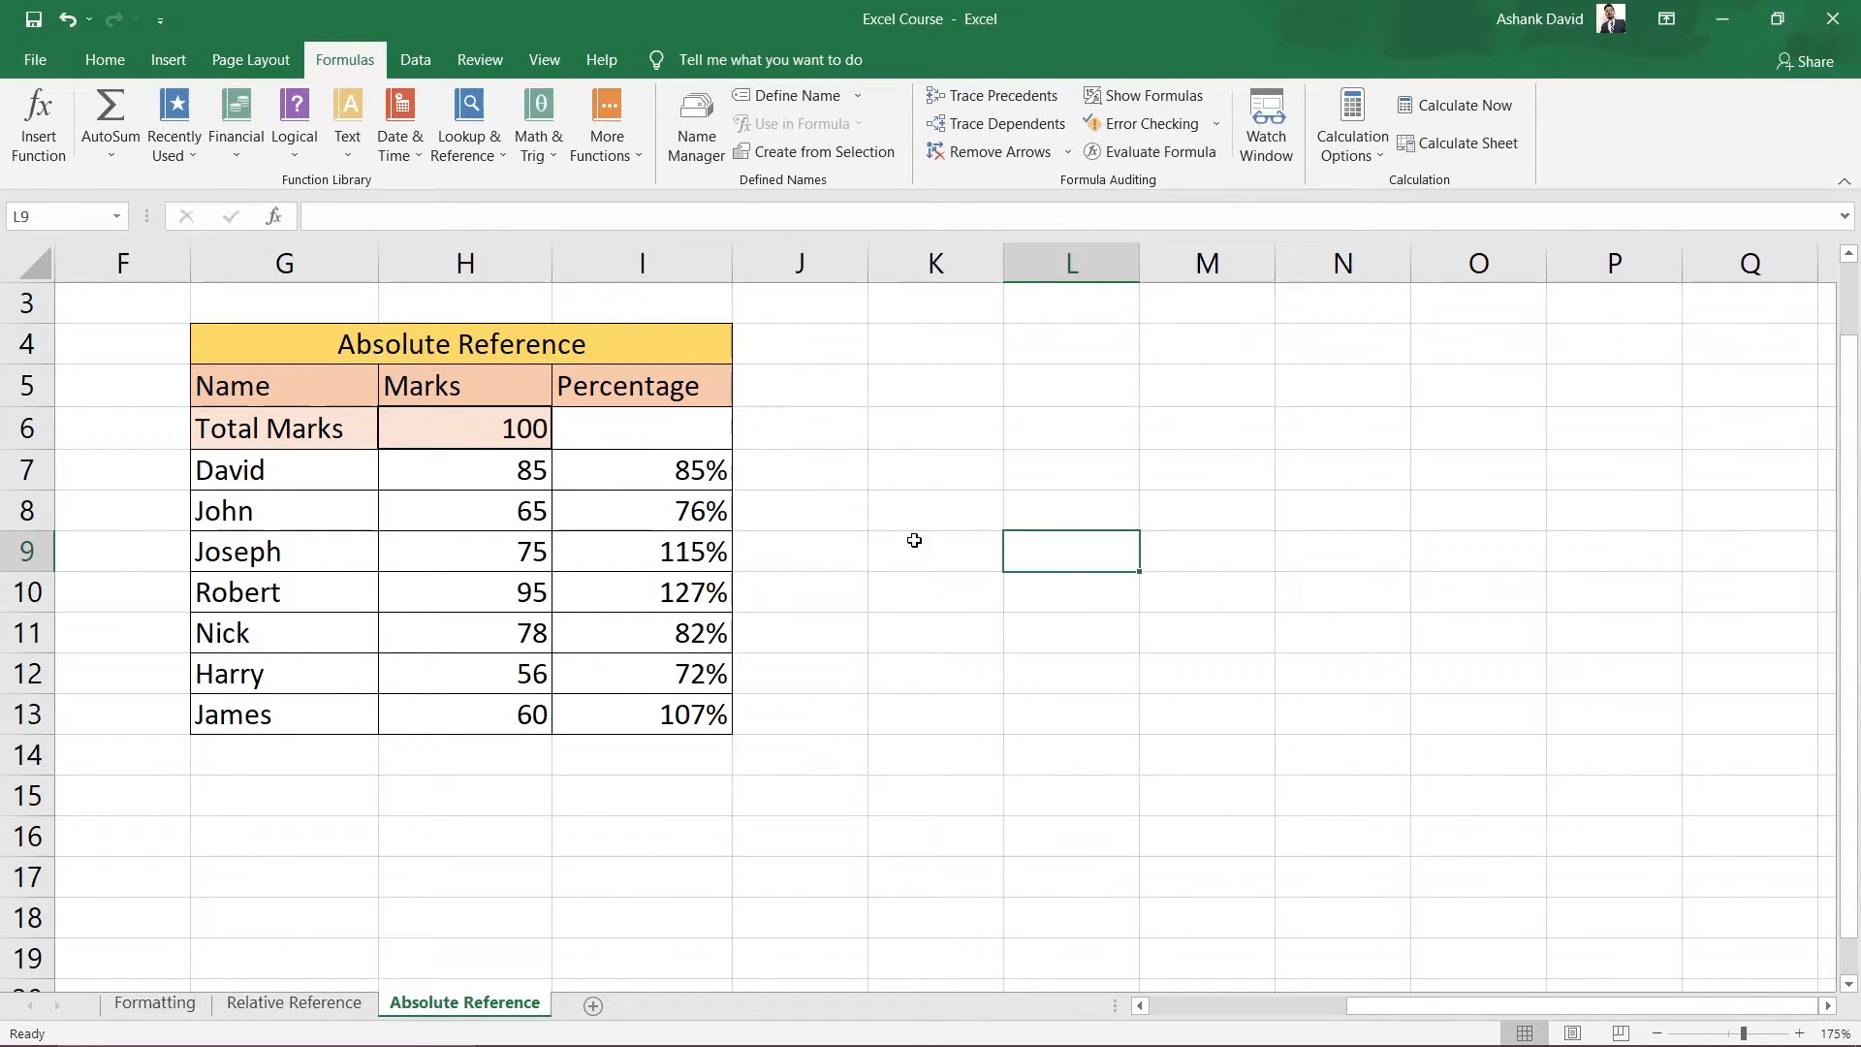
{"action": "double_click", "coordinate": [673, 513]}
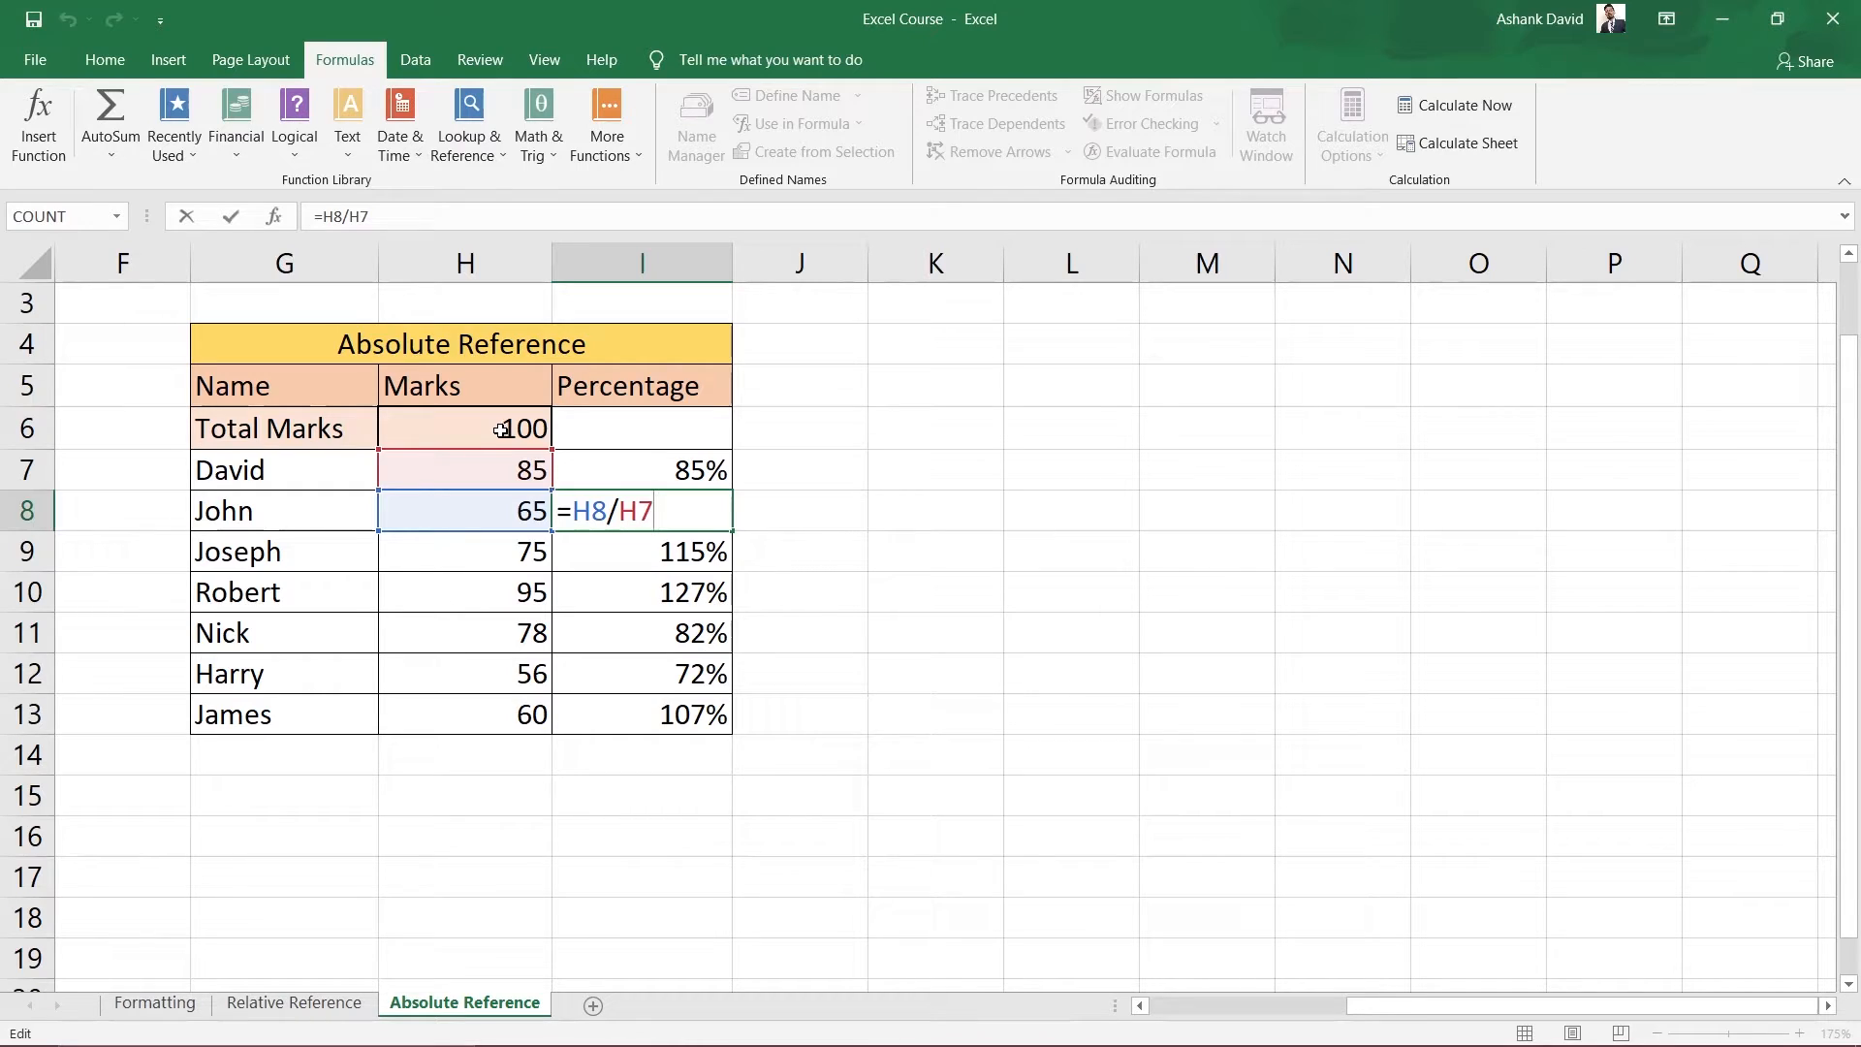
{"action": "left_click", "coordinate": [885, 610]}
{"action": "double_click", "coordinate": [657, 555]}
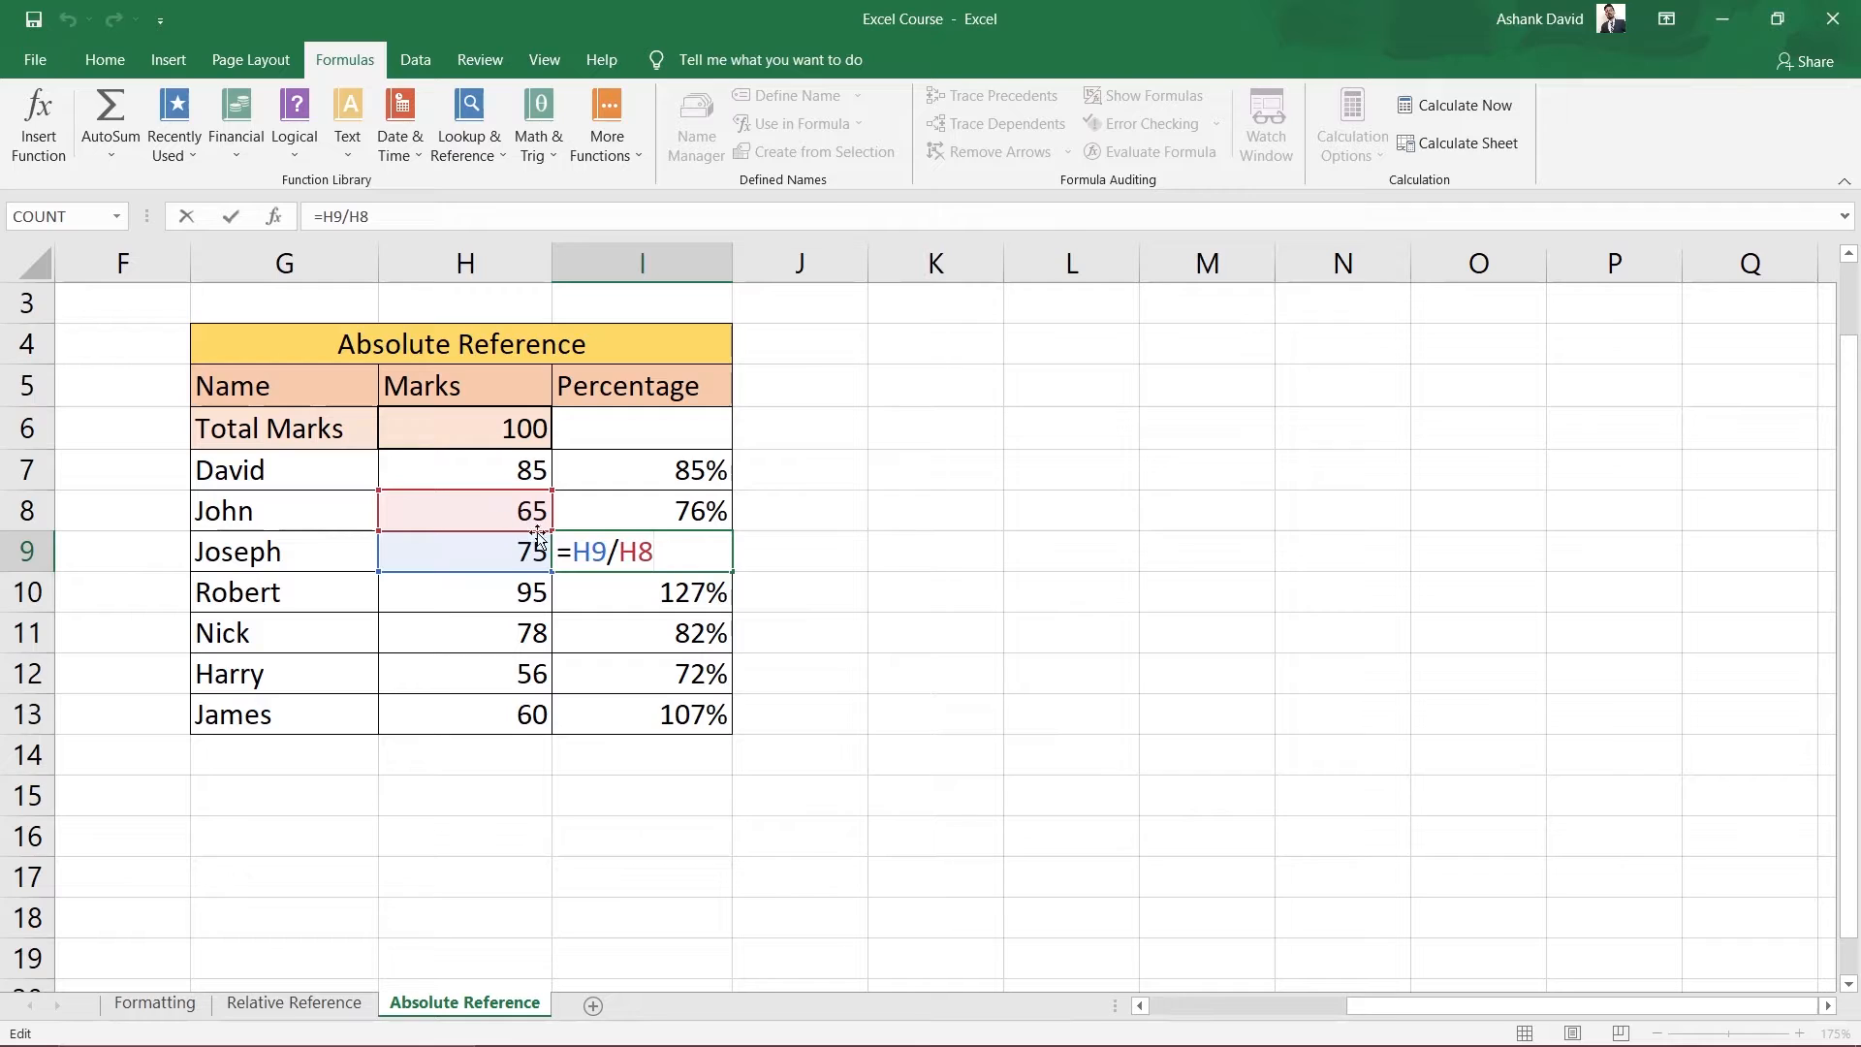
{"action": "left_click", "coordinate": [1016, 597]}
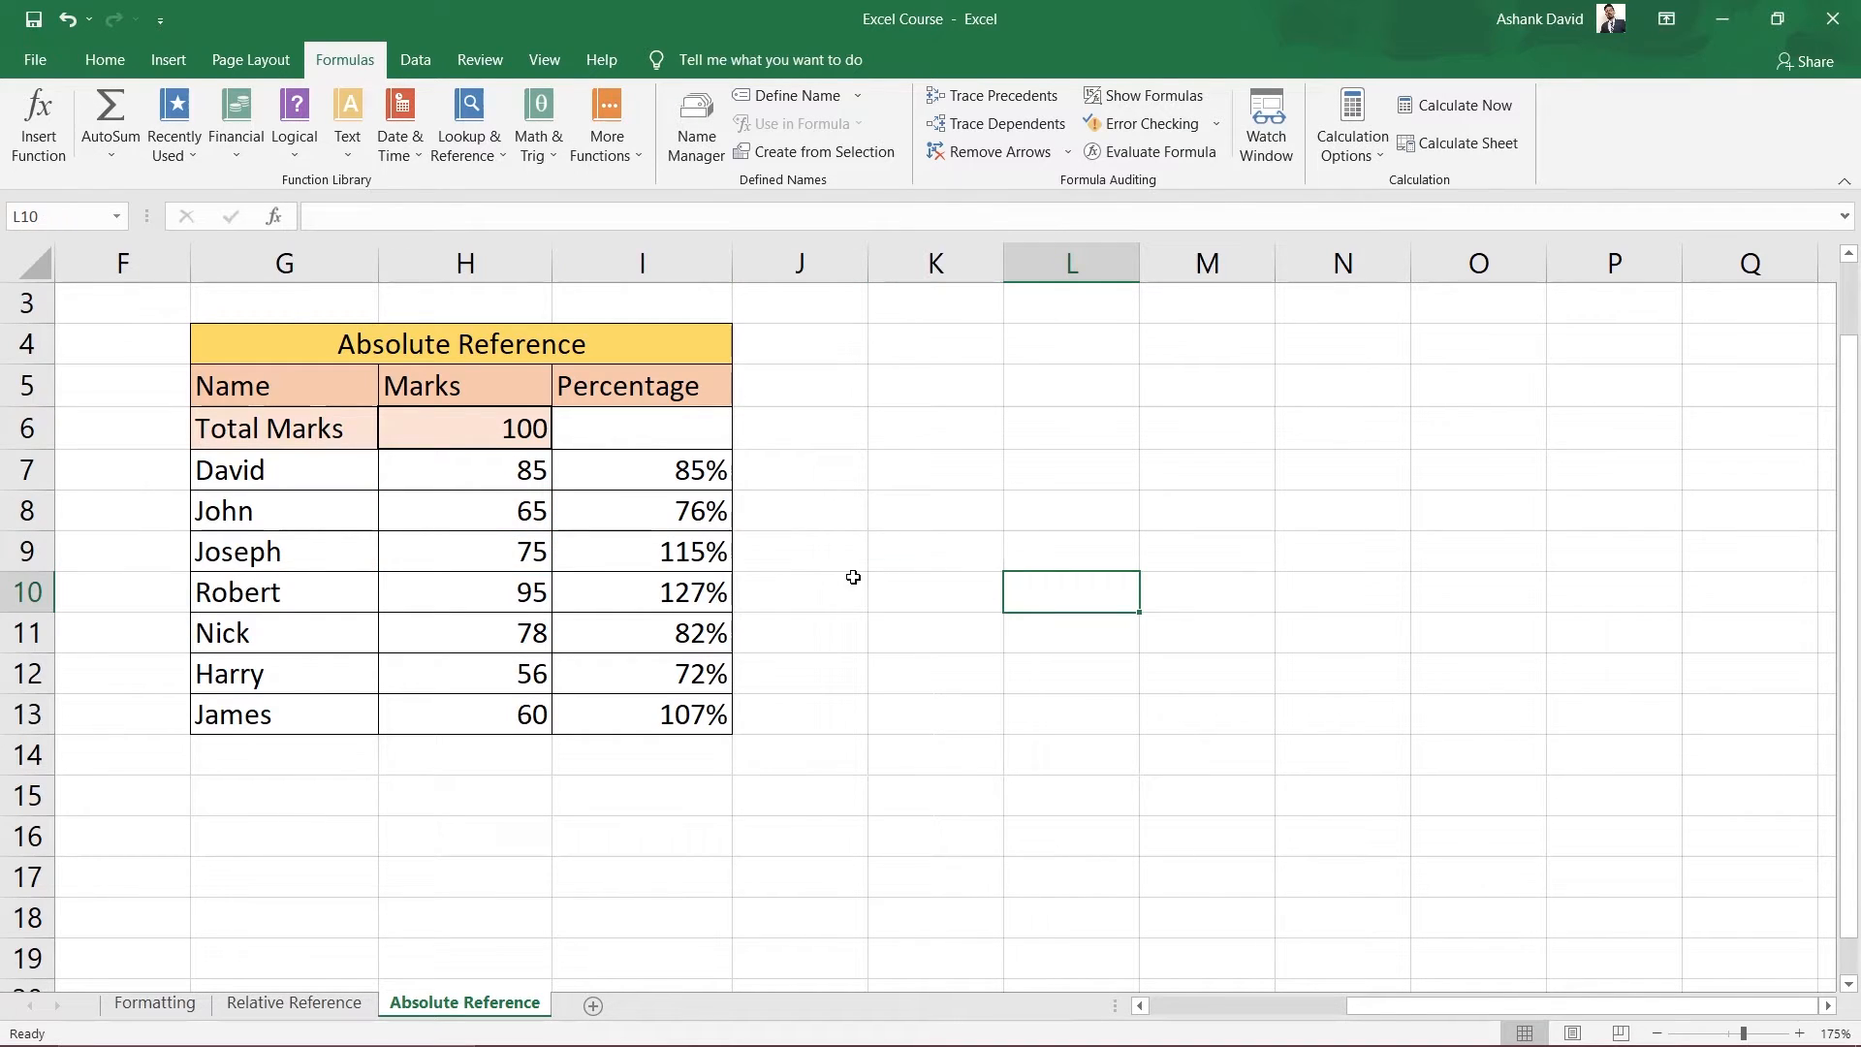
{"action": "left_click_drag", "start_coordinate": [672, 590], "coordinate": [643, 711]}
{"action": "left_click", "coordinate": [950, 691]}
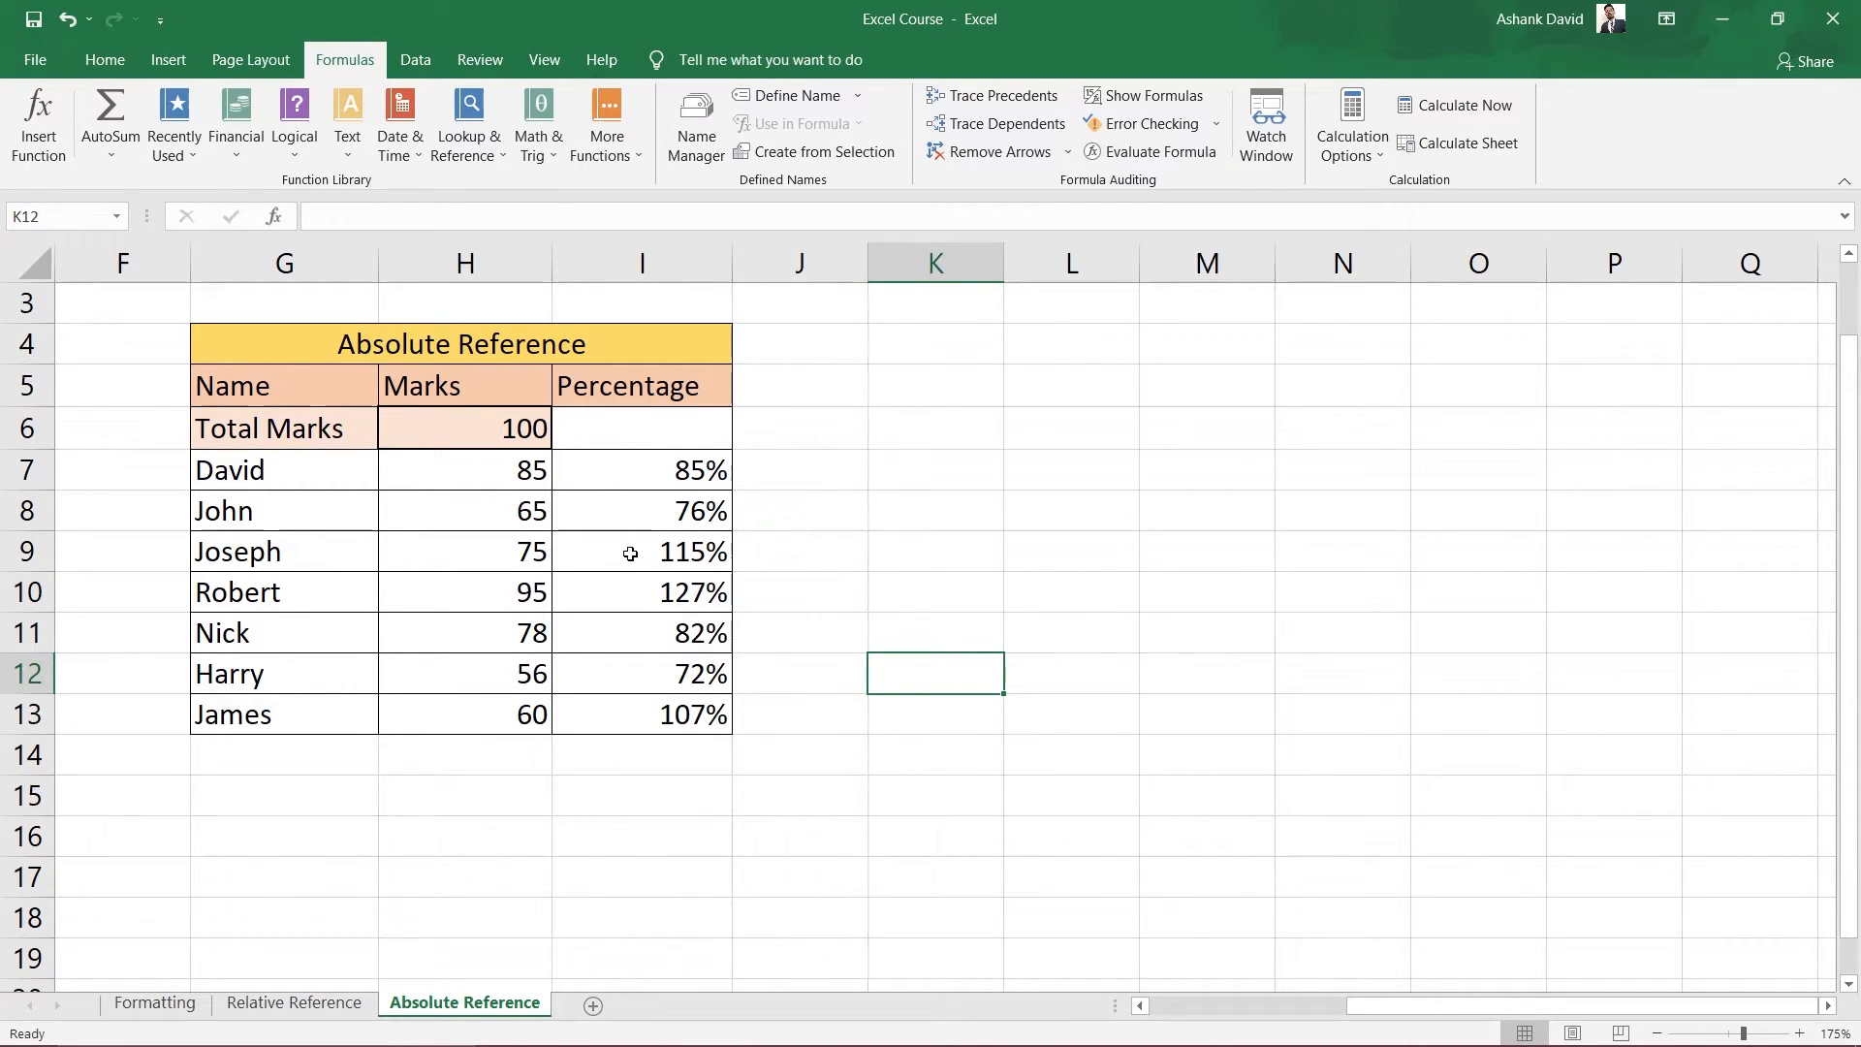
{"action": "left_click", "coordinate": [644, 471]}
{"action": "left_click", "coordinate": [485, 474]}
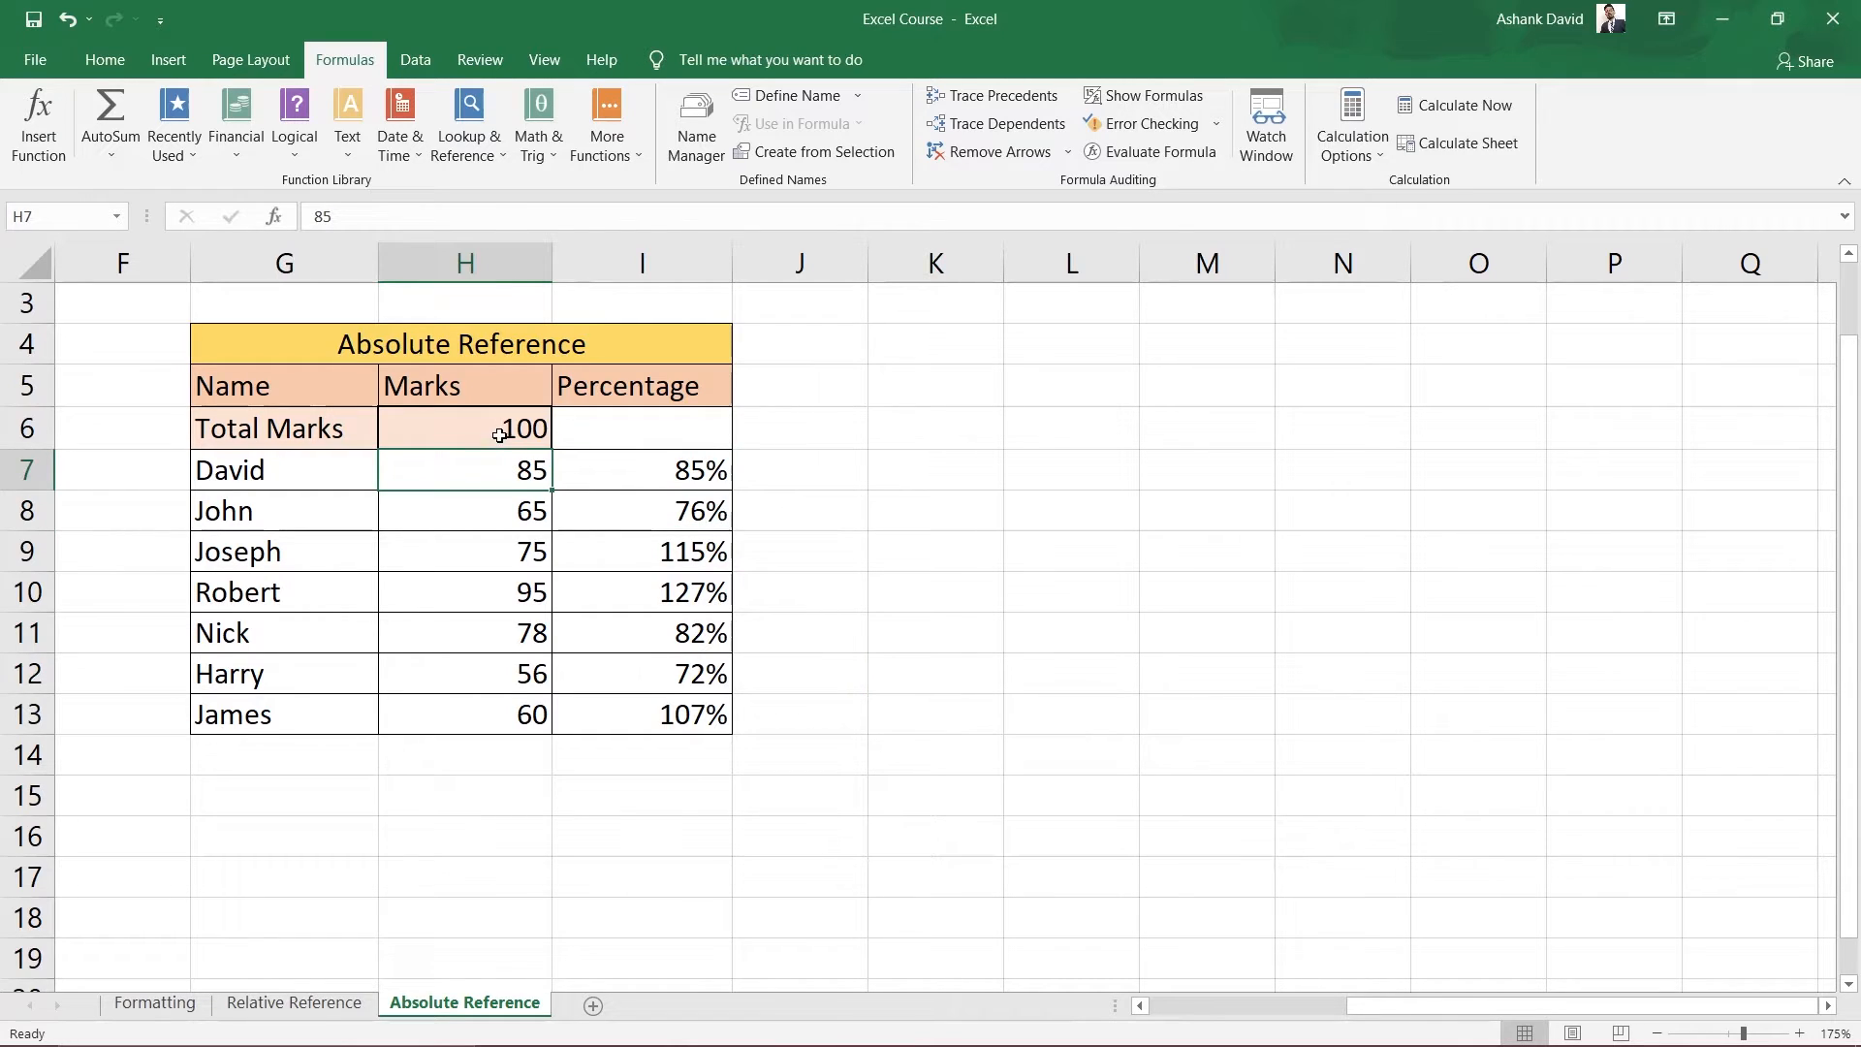
{"action": "left_click", "coordinate": [499, 428]}
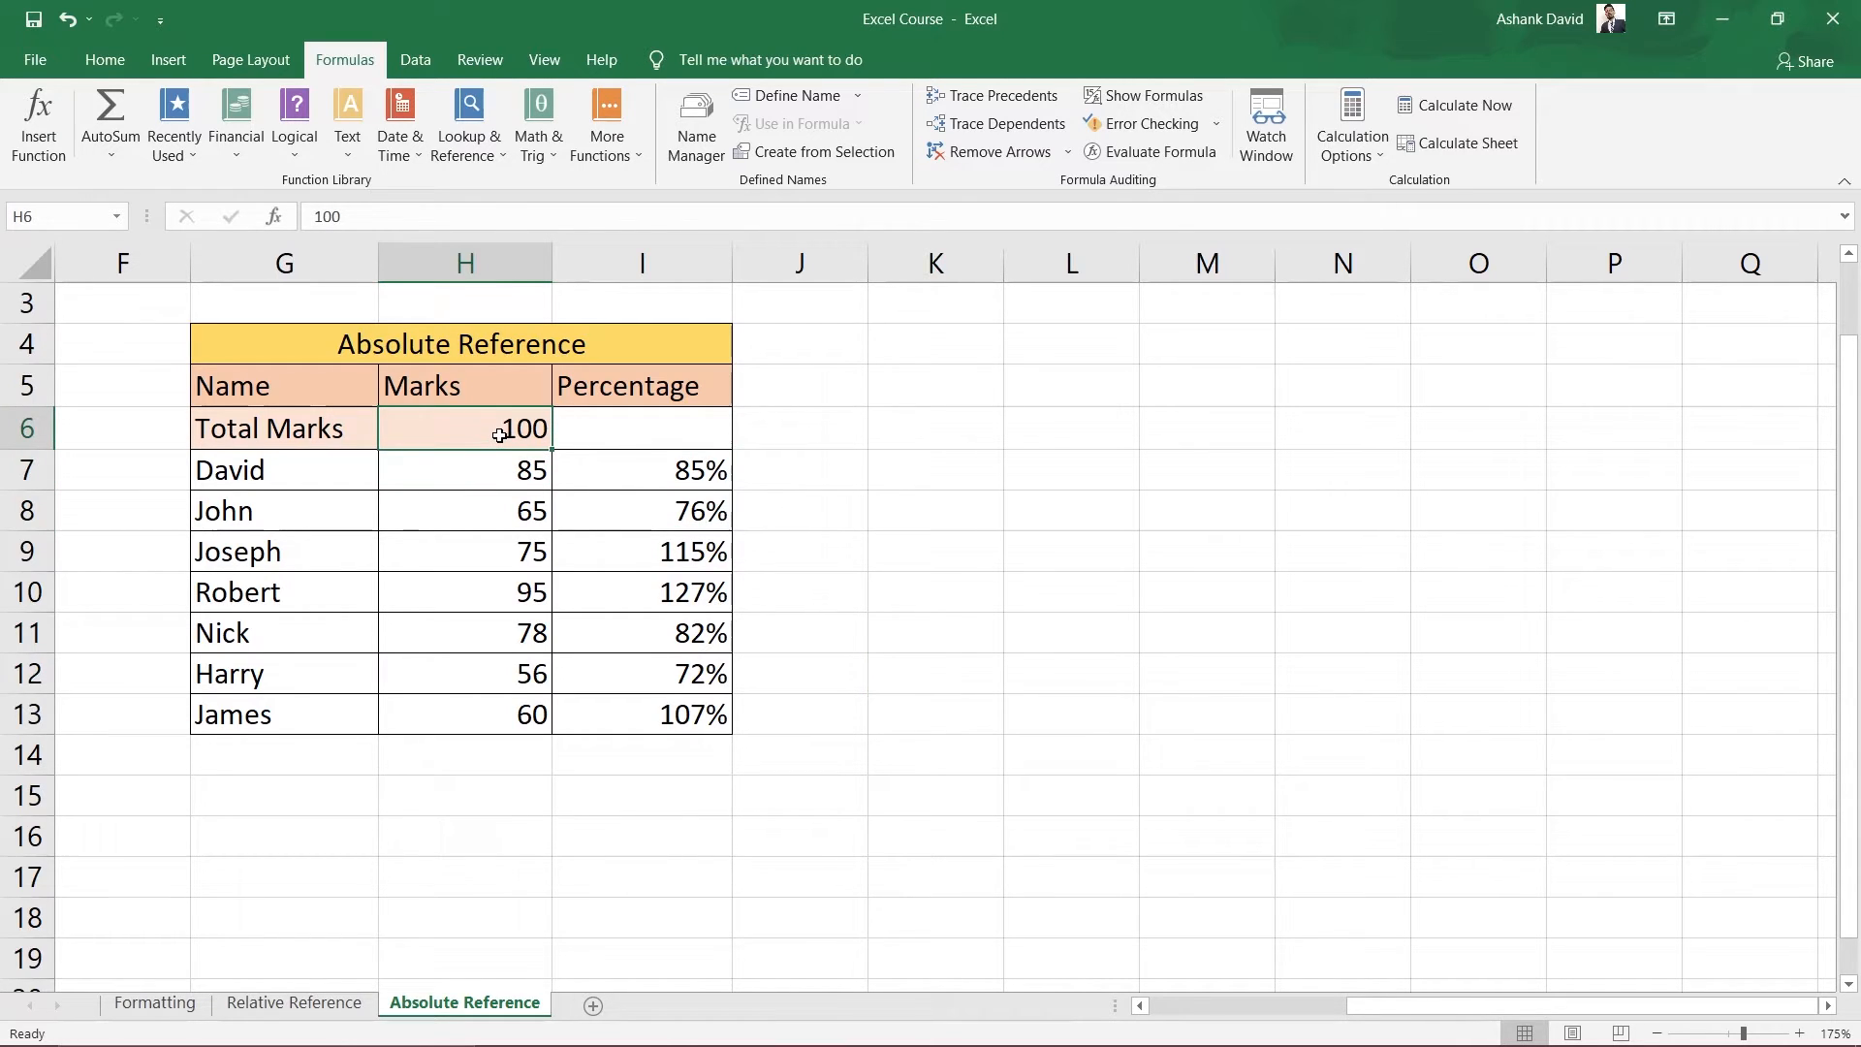
{"action": "left_click", "coordinate": [688, 518]}
{"action": "left_click", "coordinate": [505, 515]}
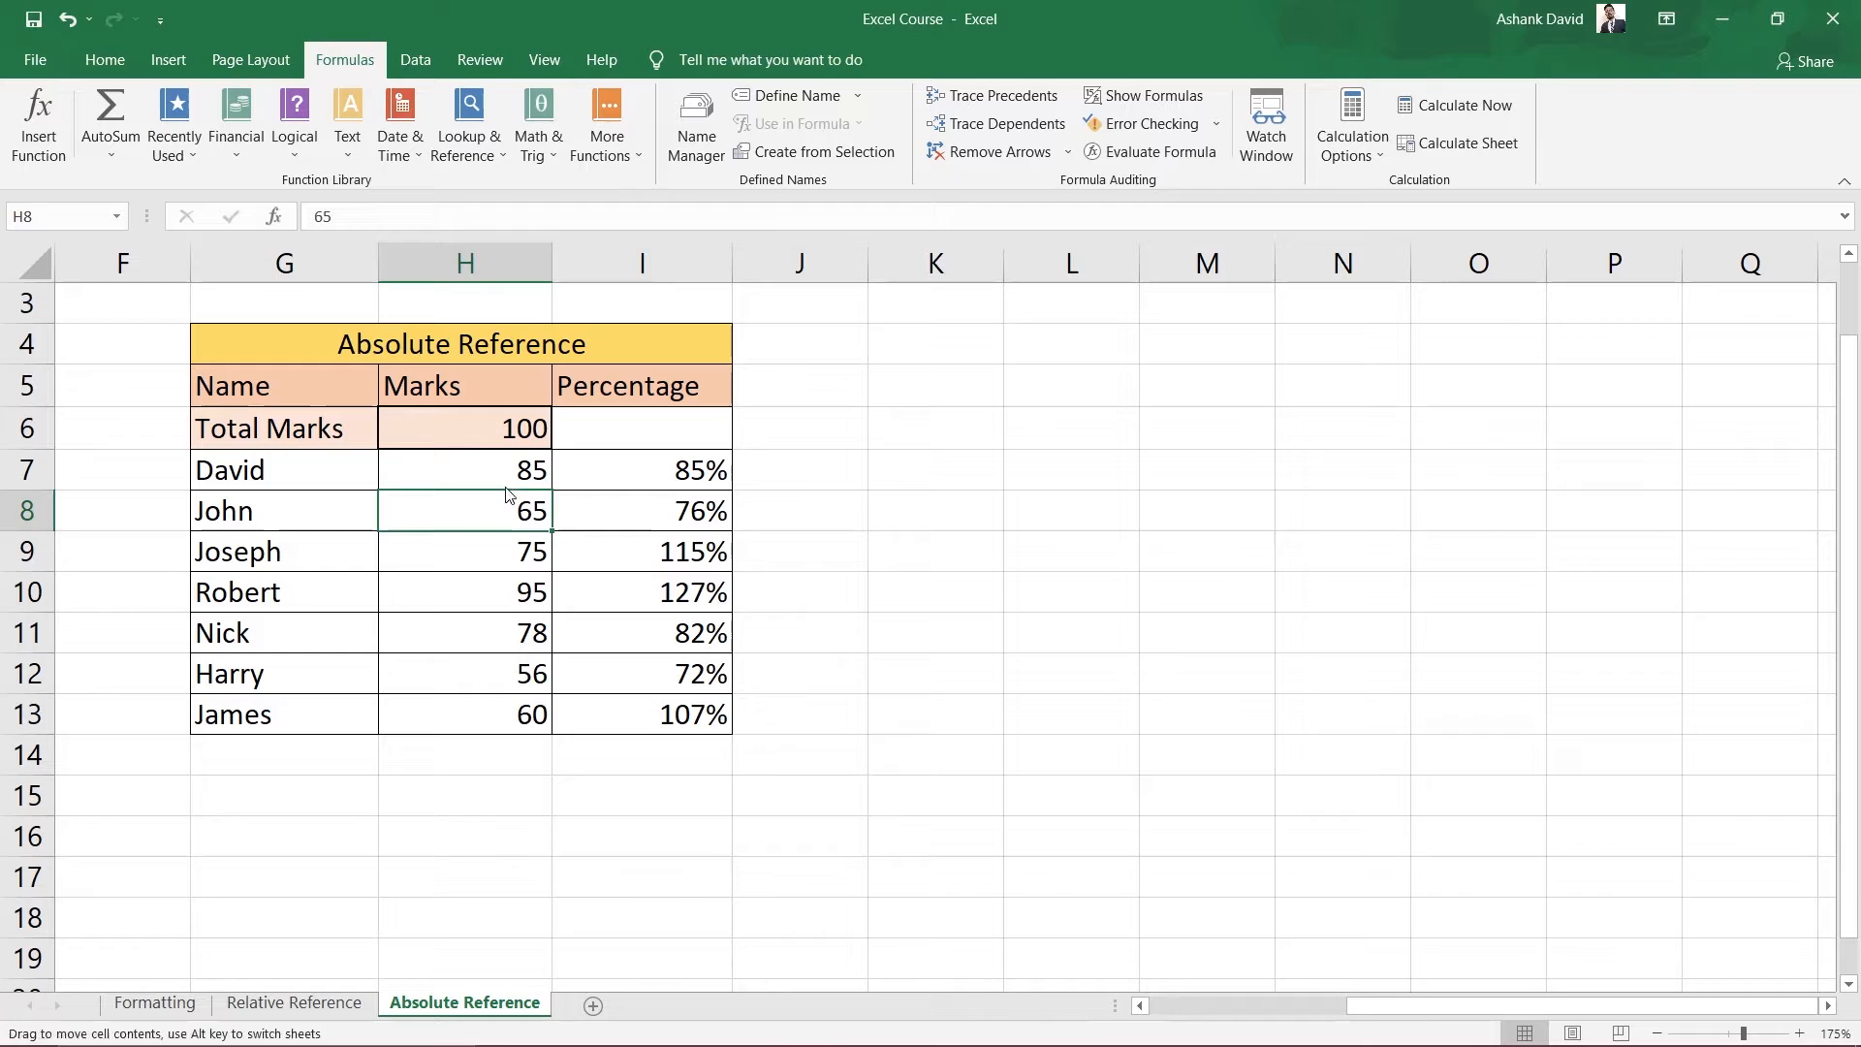
{"action": "left_click", "coordinate": [505, 472]}
{"action": "left_click", "coordinate": [678, 557]}
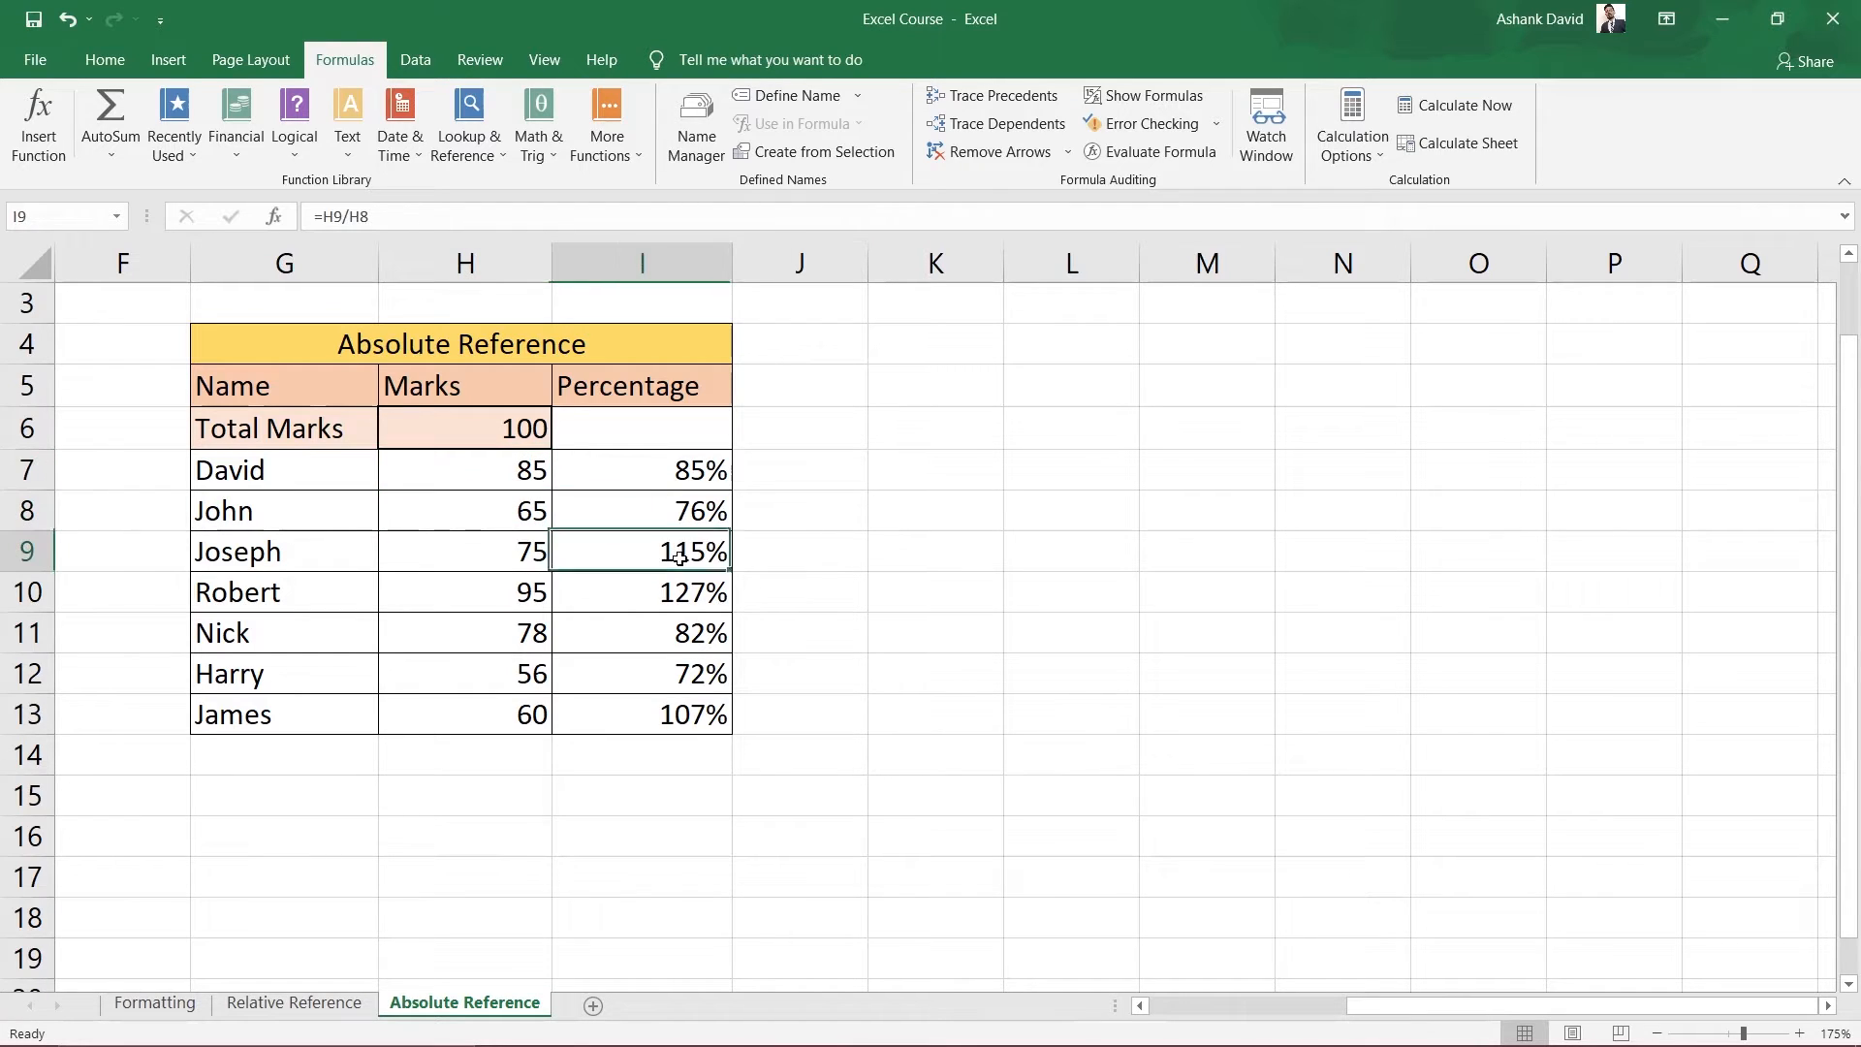
{"action": "left_click", "coordinate": [520, 553]}
{"action": "left_click", "coordinate": [523, 518]}
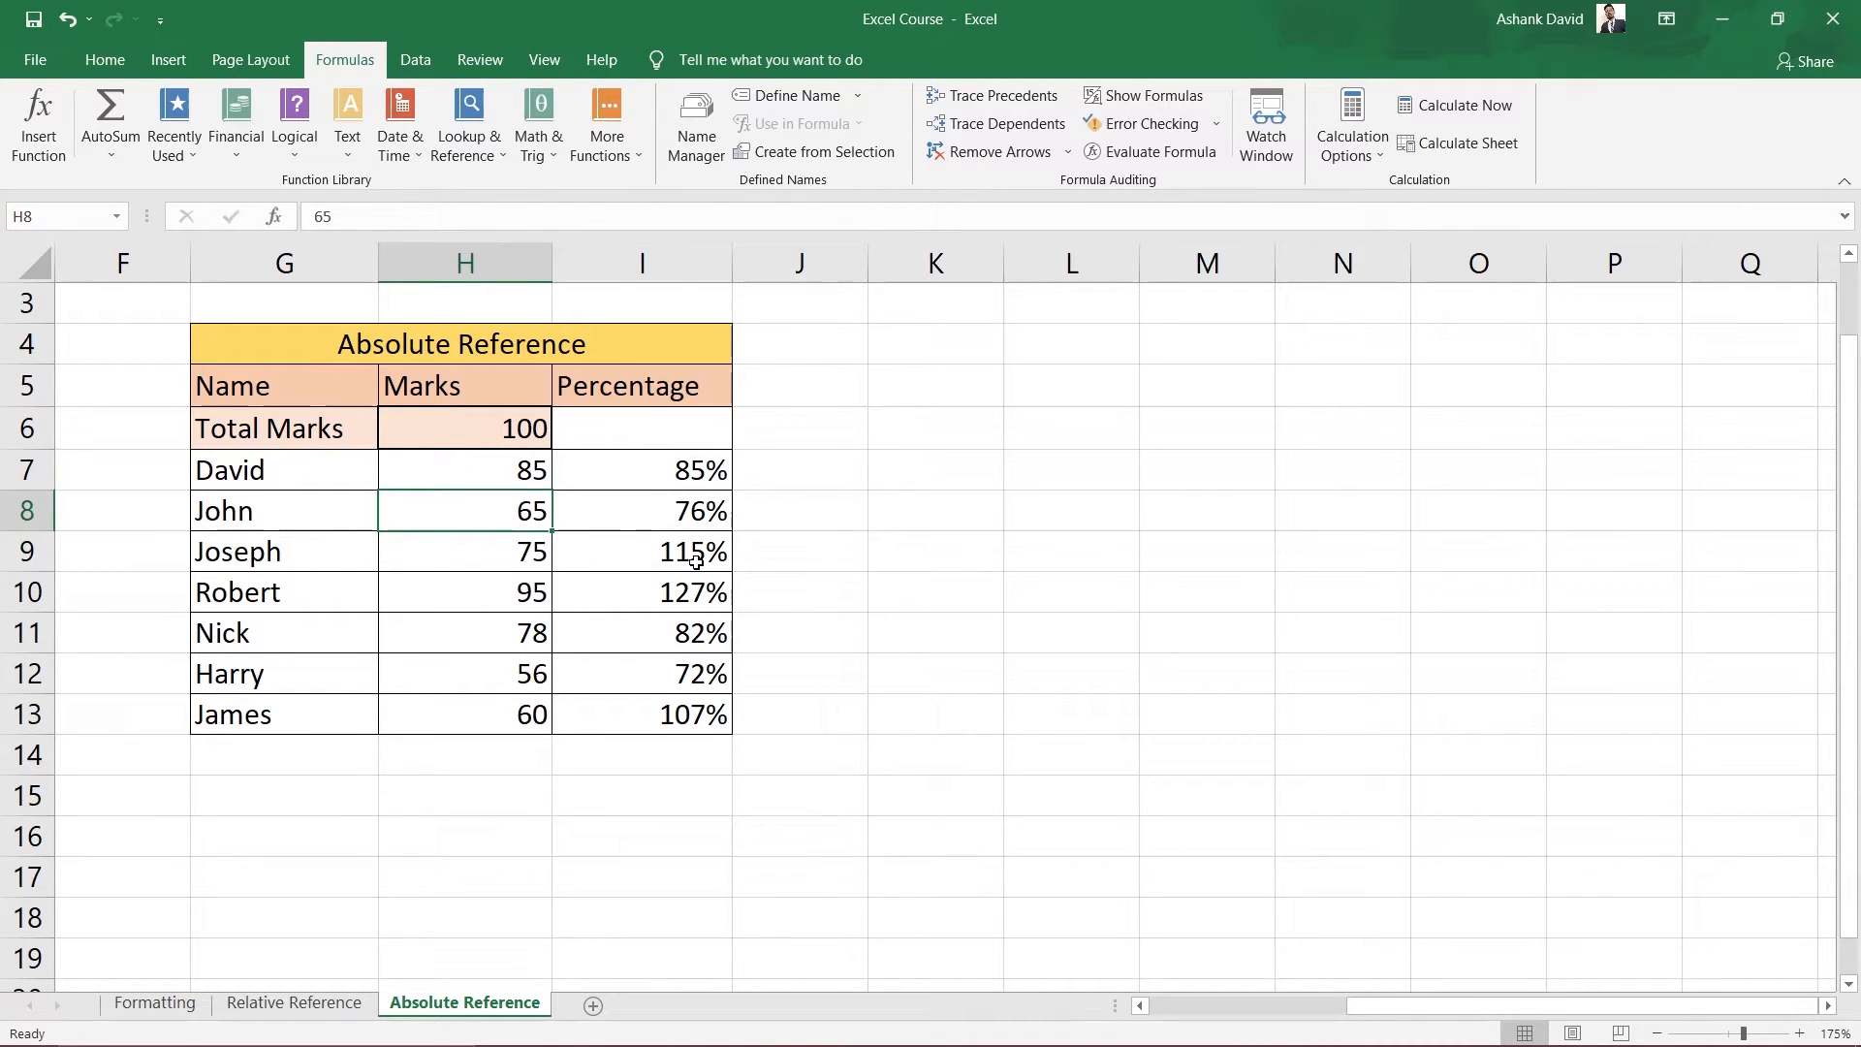
{"action": "left_click", "coordinate": [656, 475]}
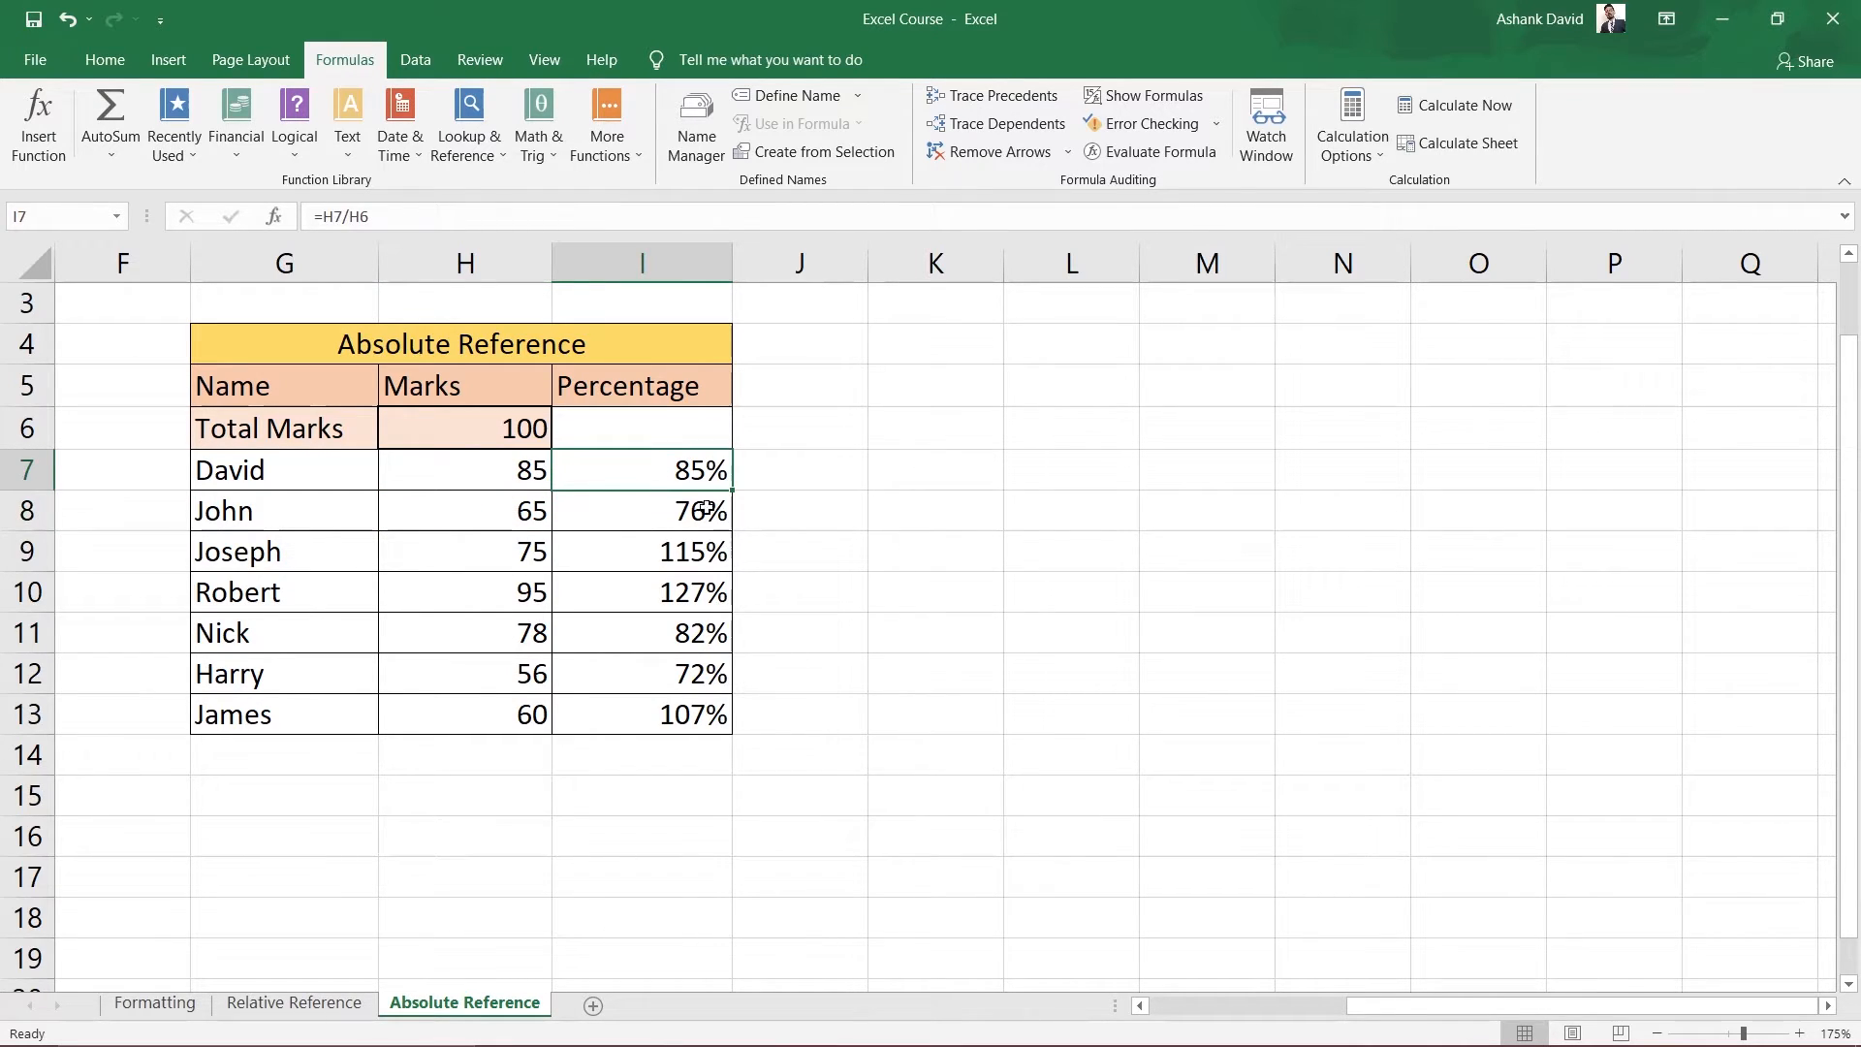
{"action": "key", "text": "F2"}
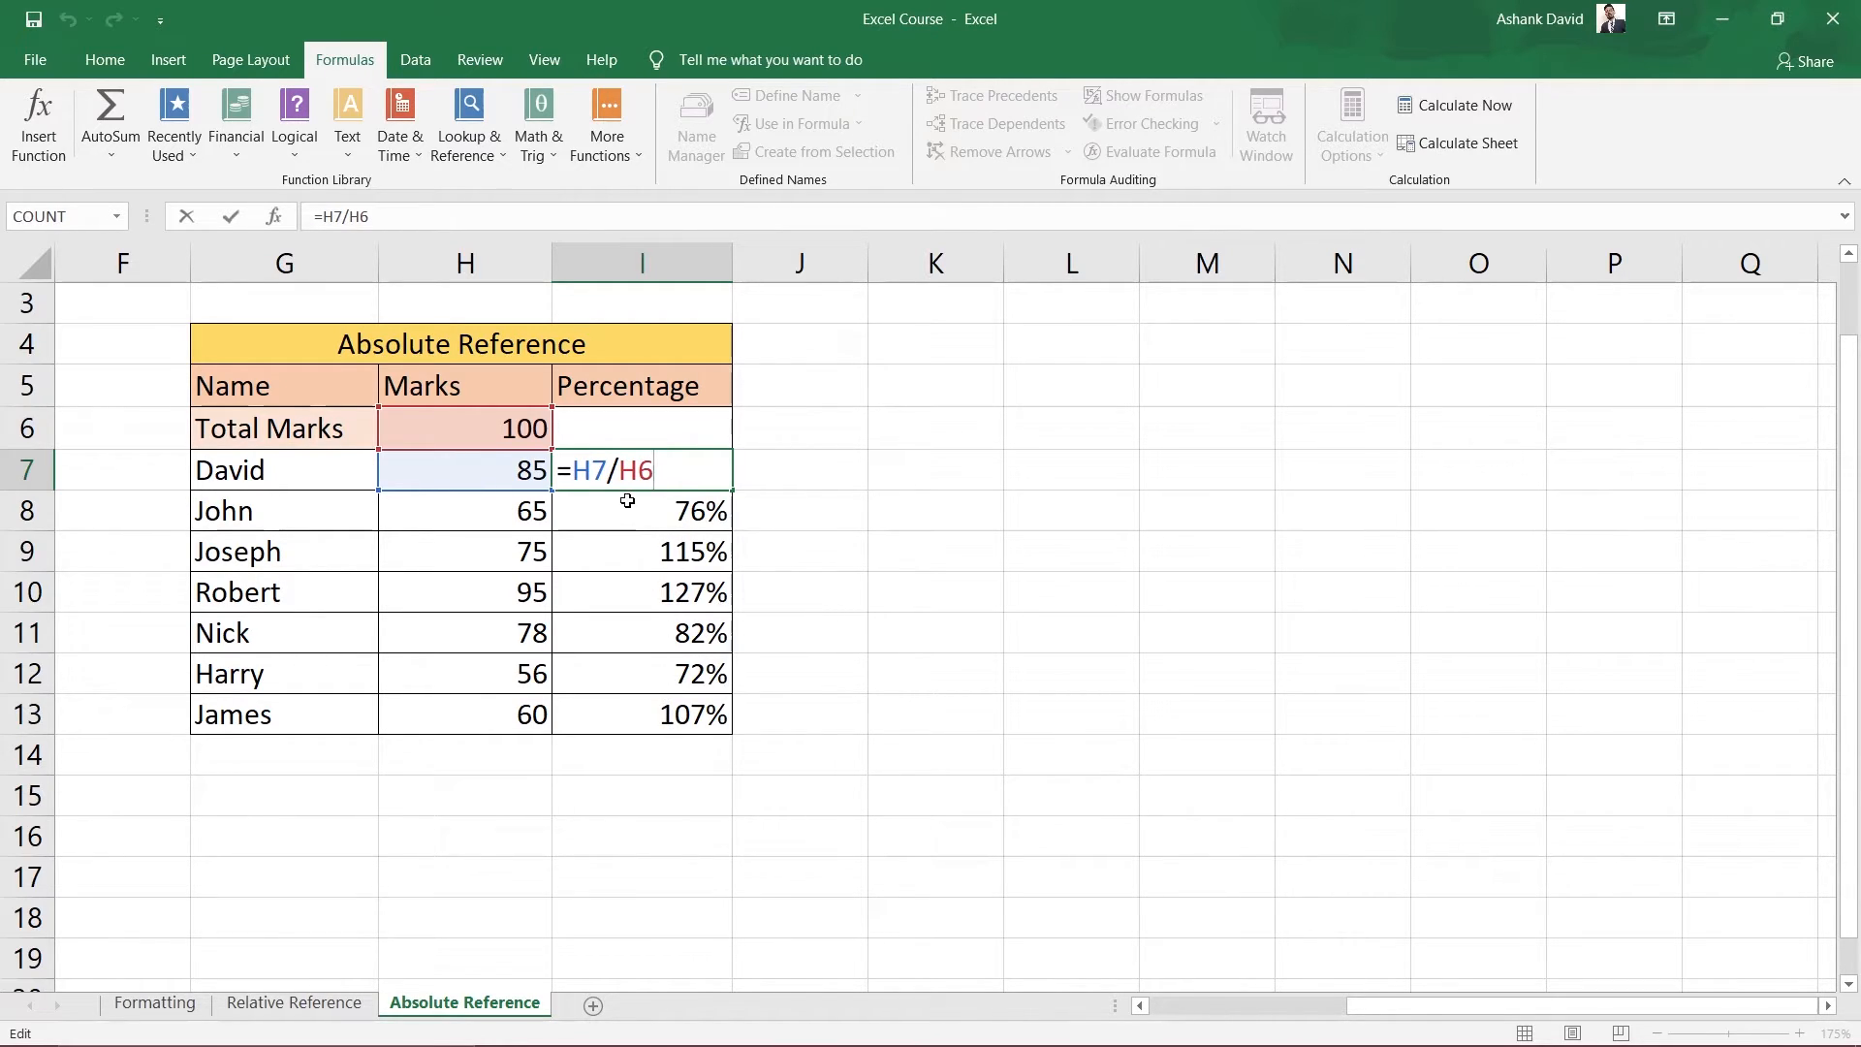
Lock the H6 reference with F4 so I7 reads =H7/$H$6, and confirm it.
{"action": "key", "text": "F4"}
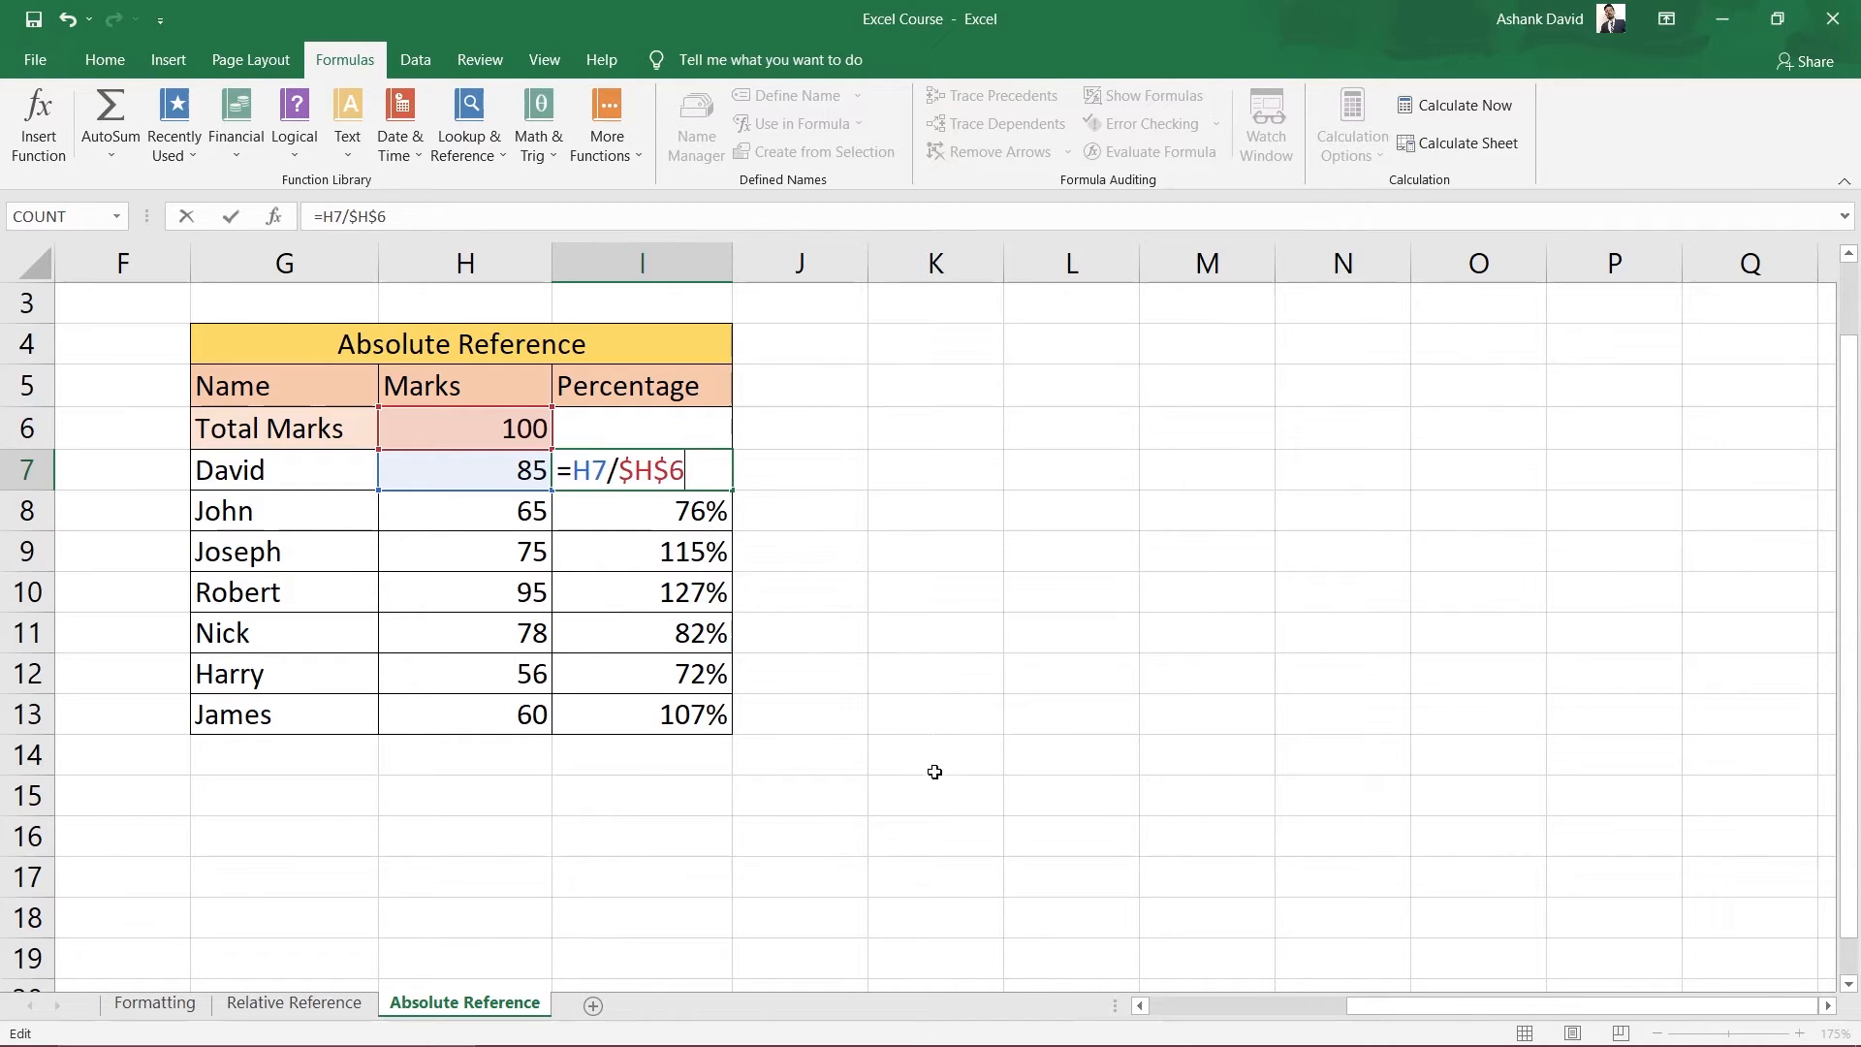
{"action": "key", "text": "Return"}
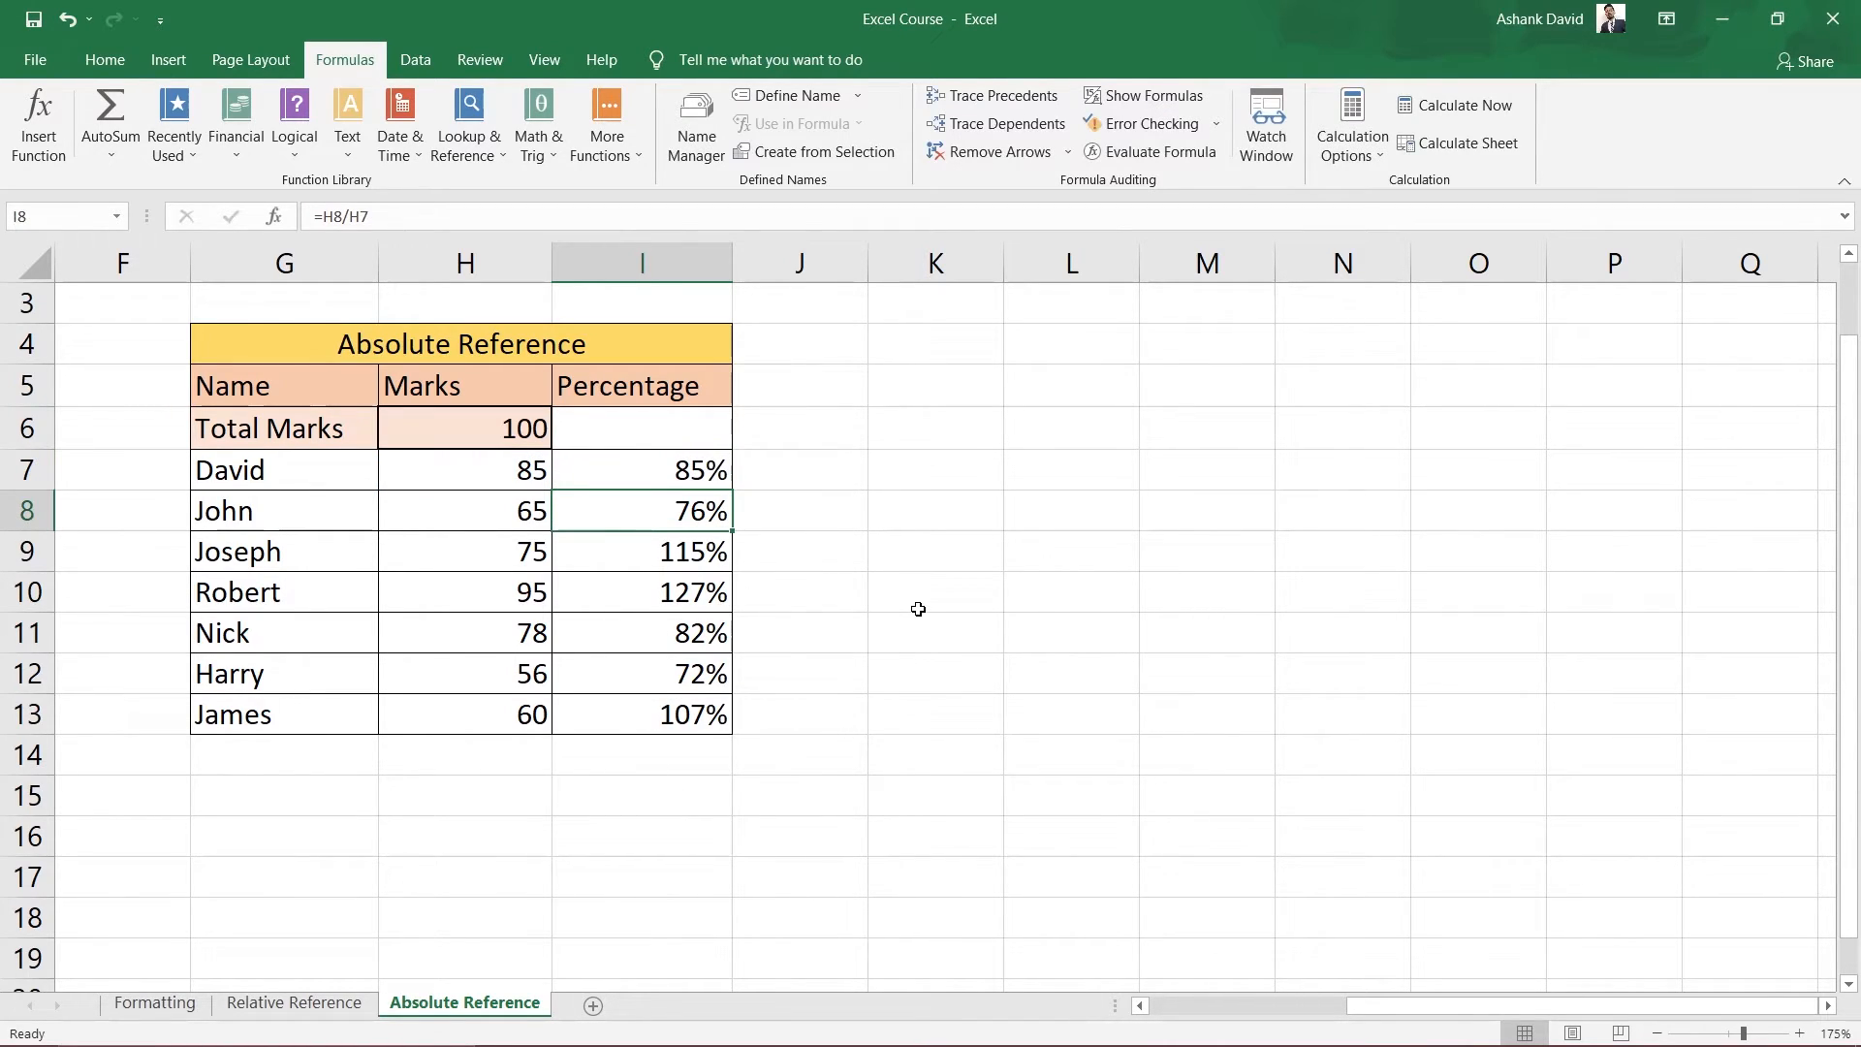
Fill the =H7/$H$6 formula from I7 down to I13 and check I8's formula.
{"action": "left_click", "coordinate": [666, 479]}
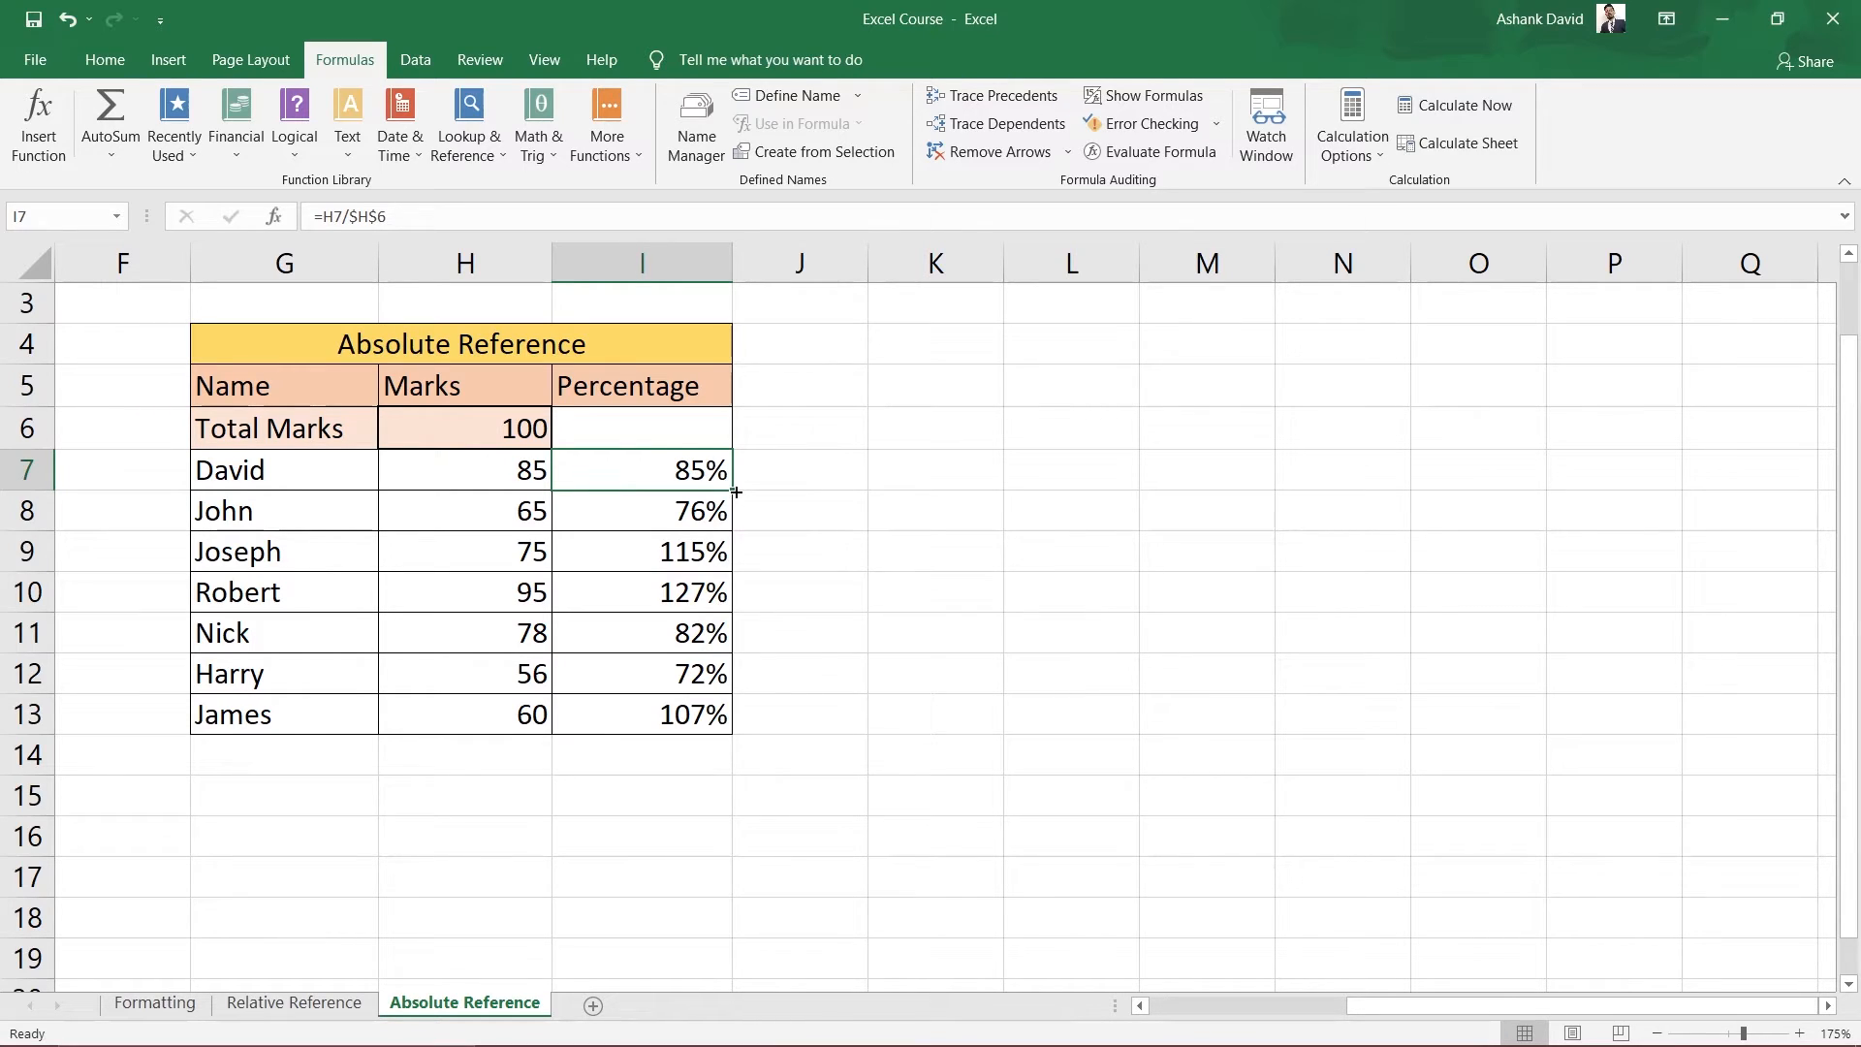
{"action": "left_click_drag", "start_coordinate": [735, 493], "coordinate": [729, 734]}
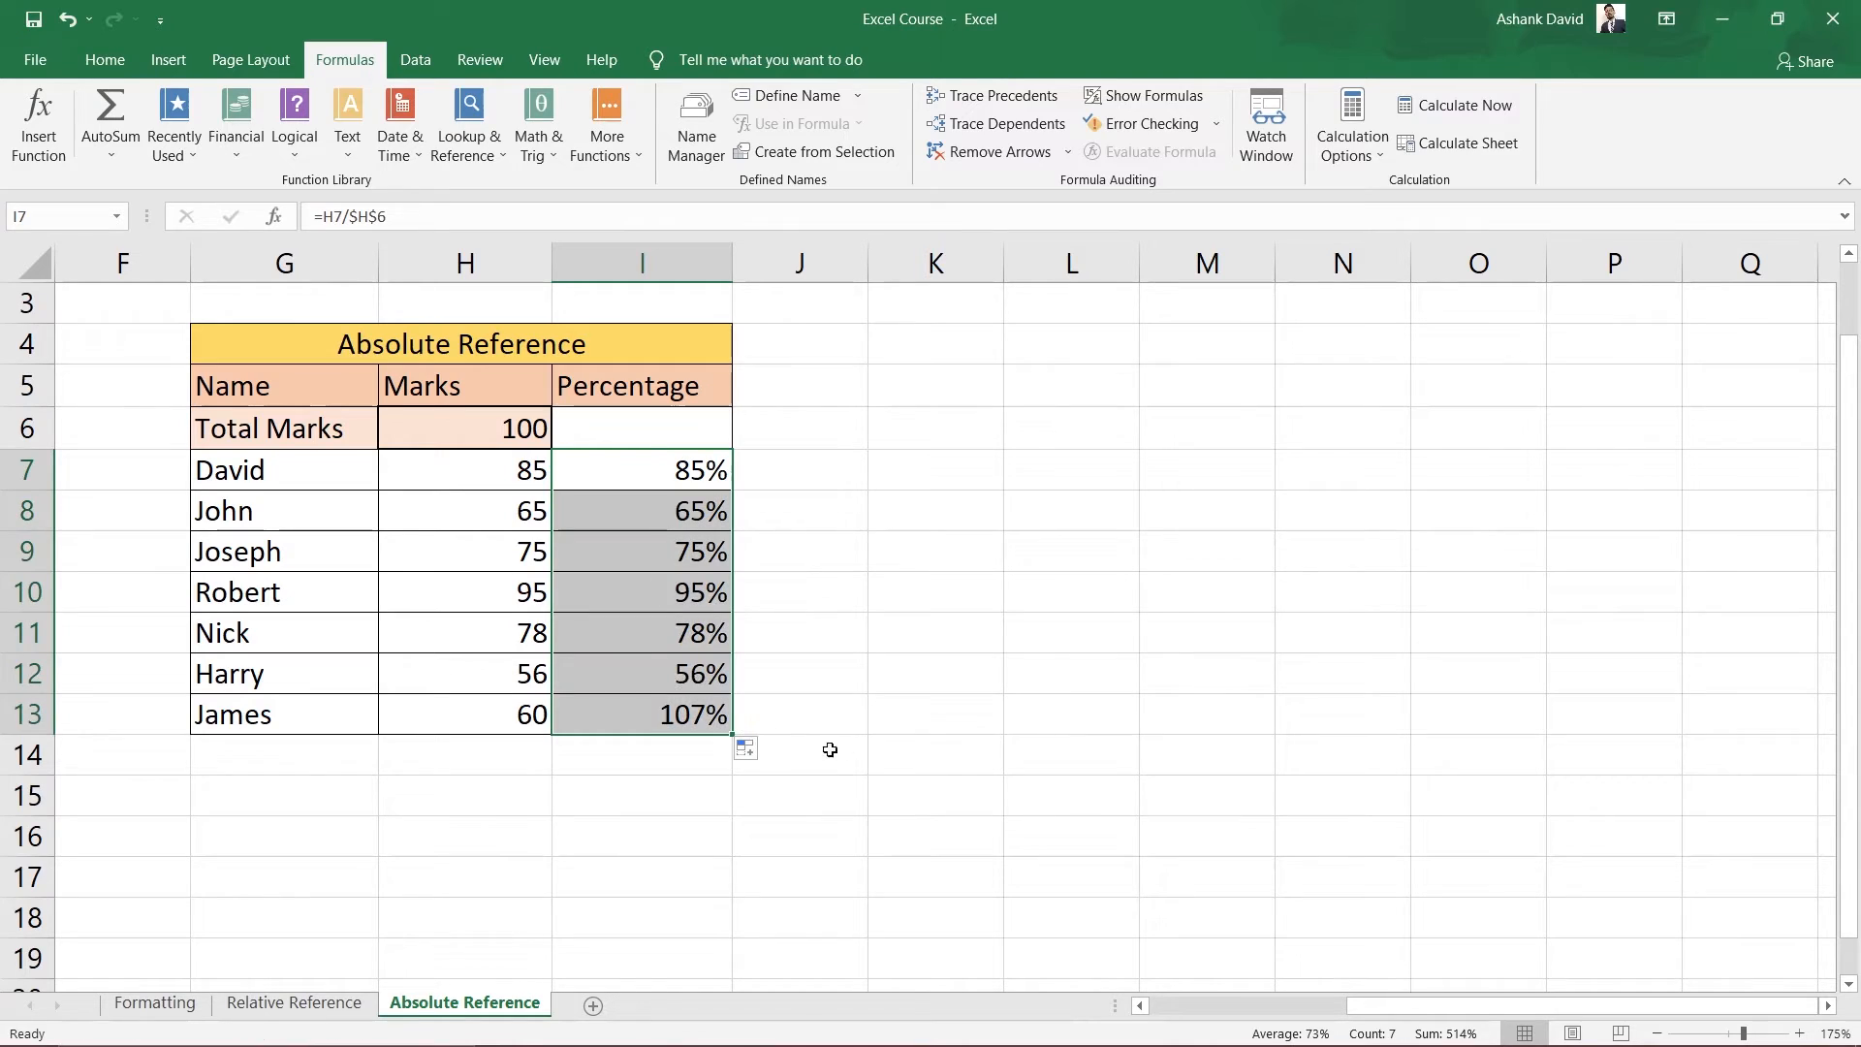
{"action": "left_click", "coordinate": [920, 763]}
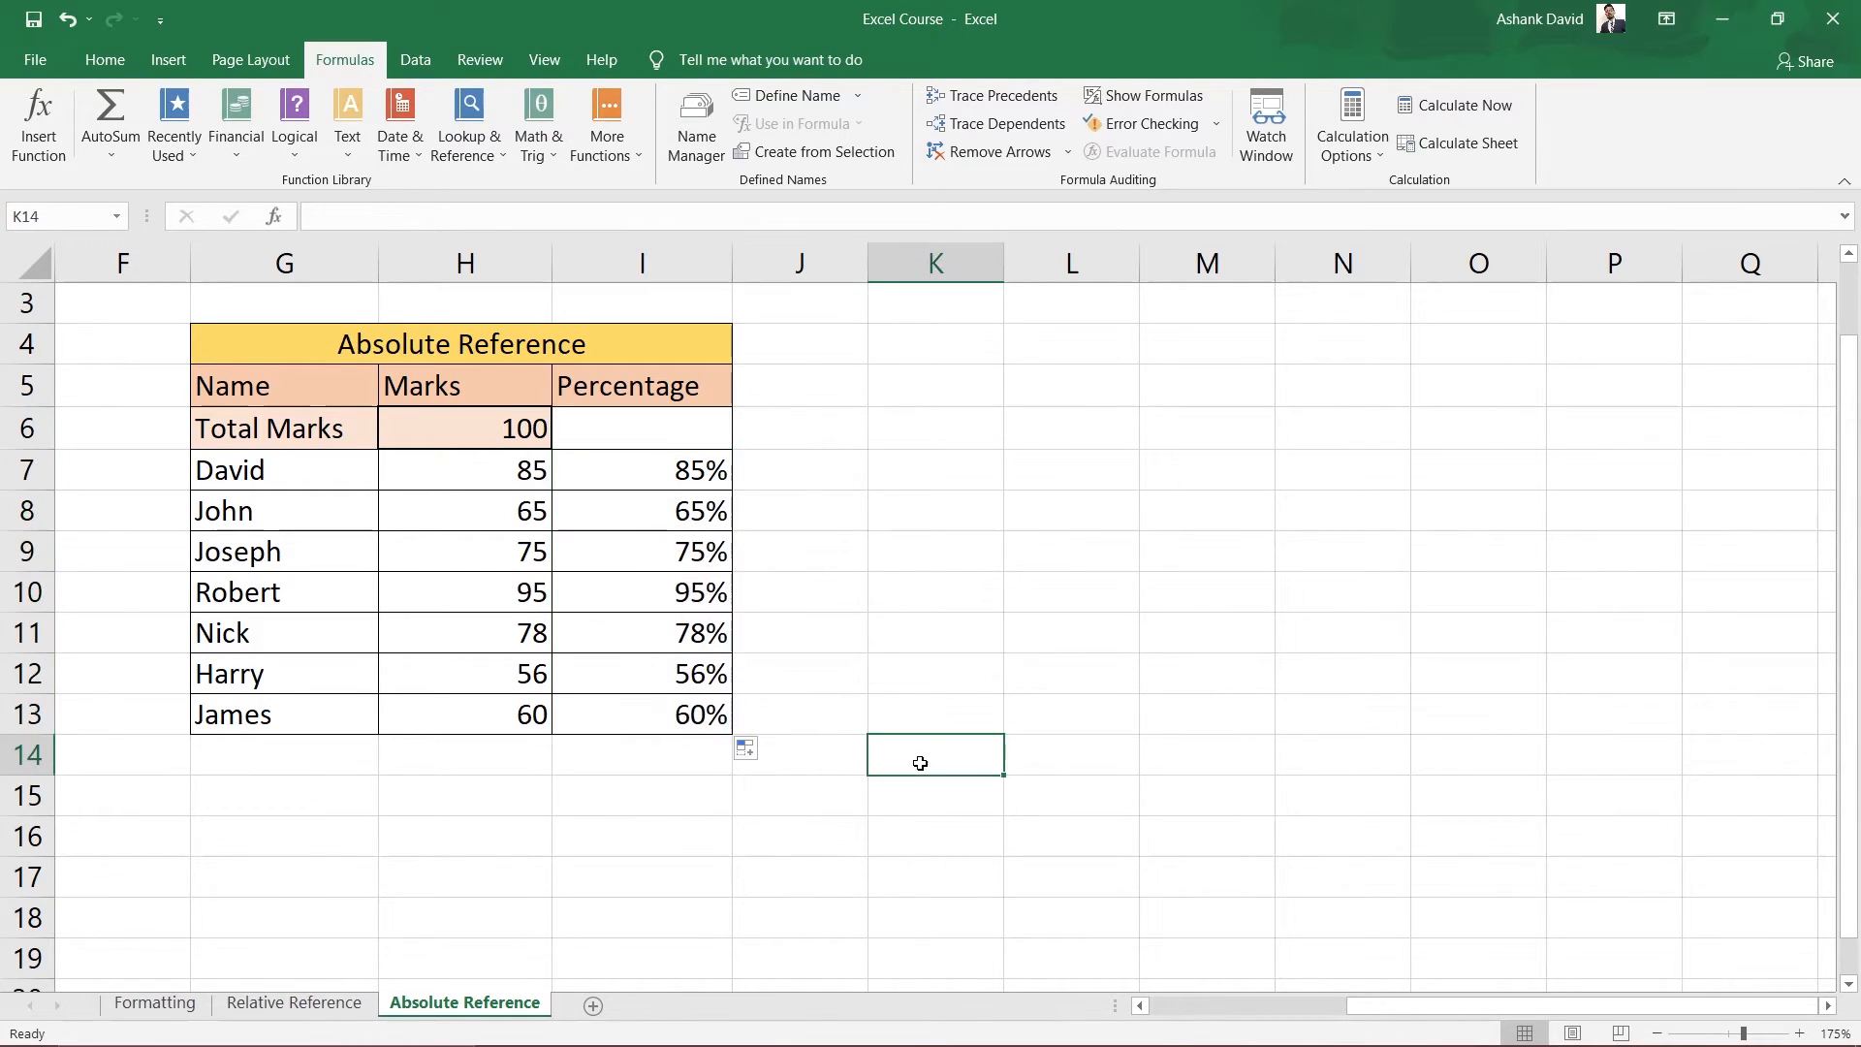
{"action": "double_click", "coordinate": [660, 510]}
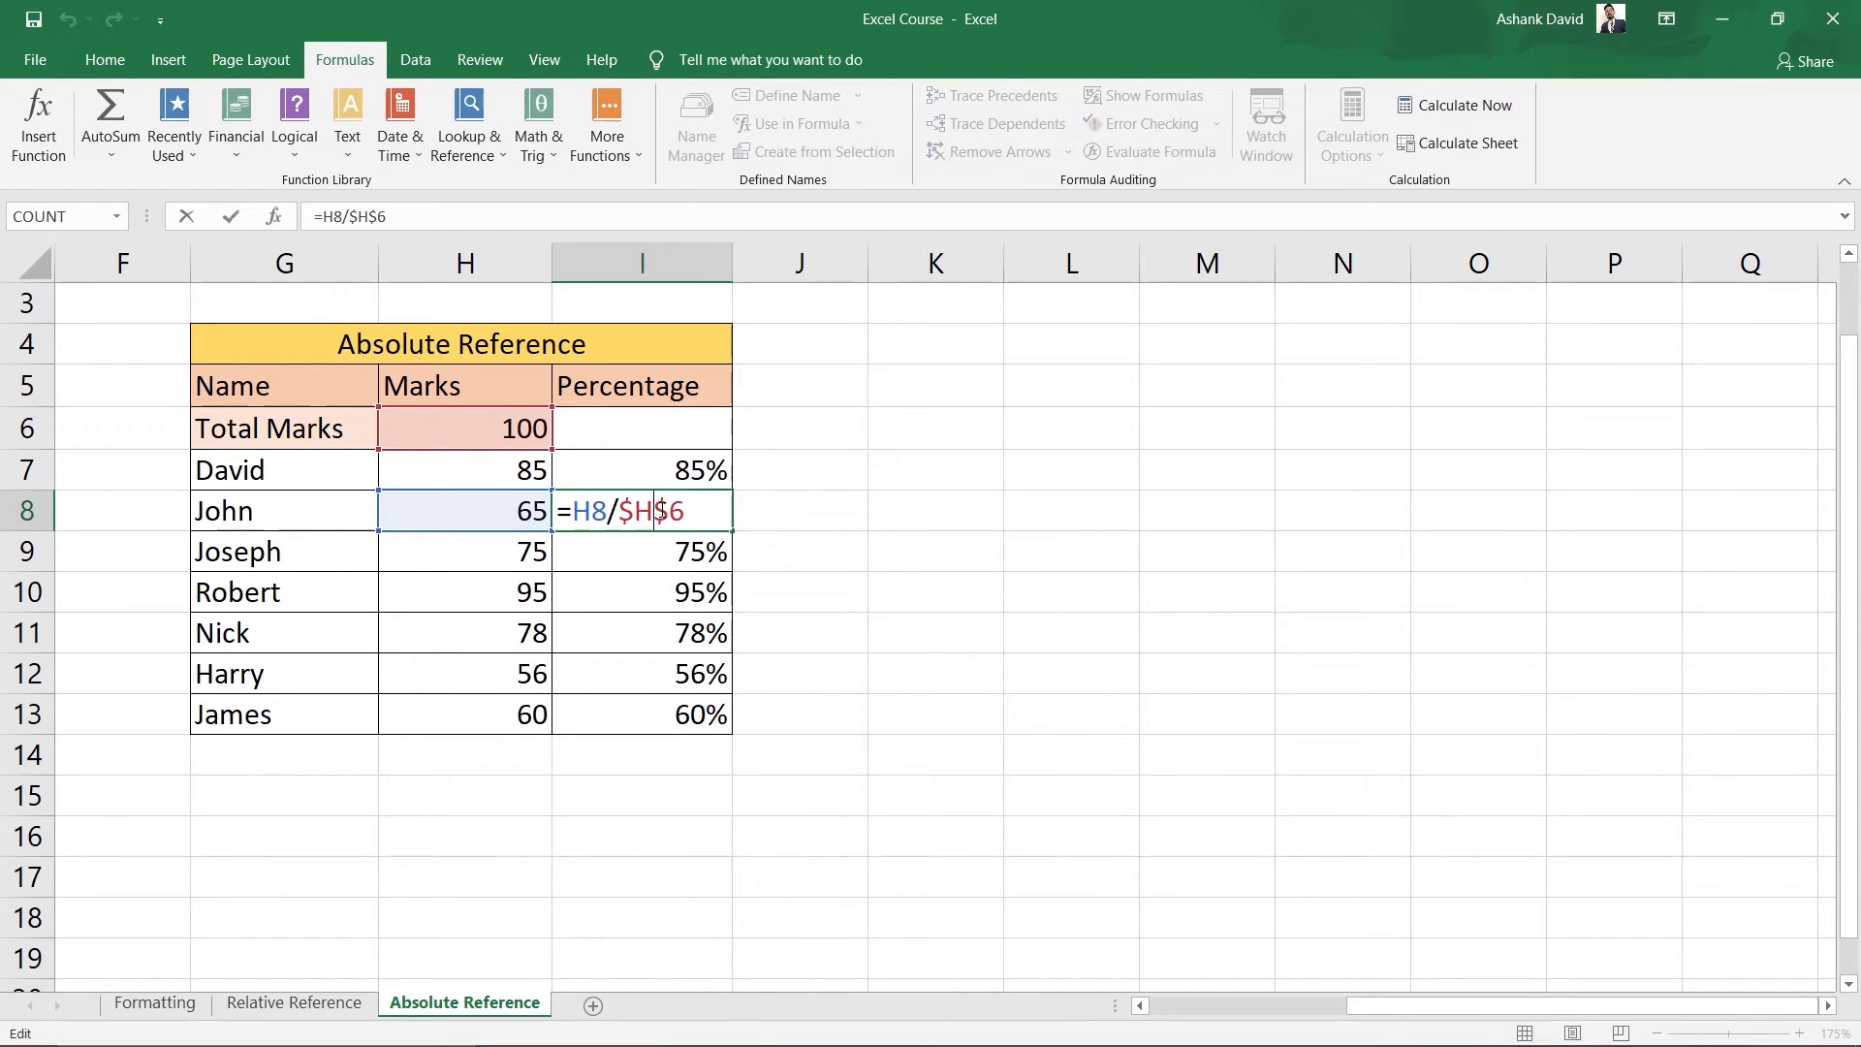
{"action": "left_click", "coordinate": [1144, 549]}
Verify that the copied formulas in I9 through I13 all divide by $H$6.
{"action": "double_click", "coordinate": [690, 554]}
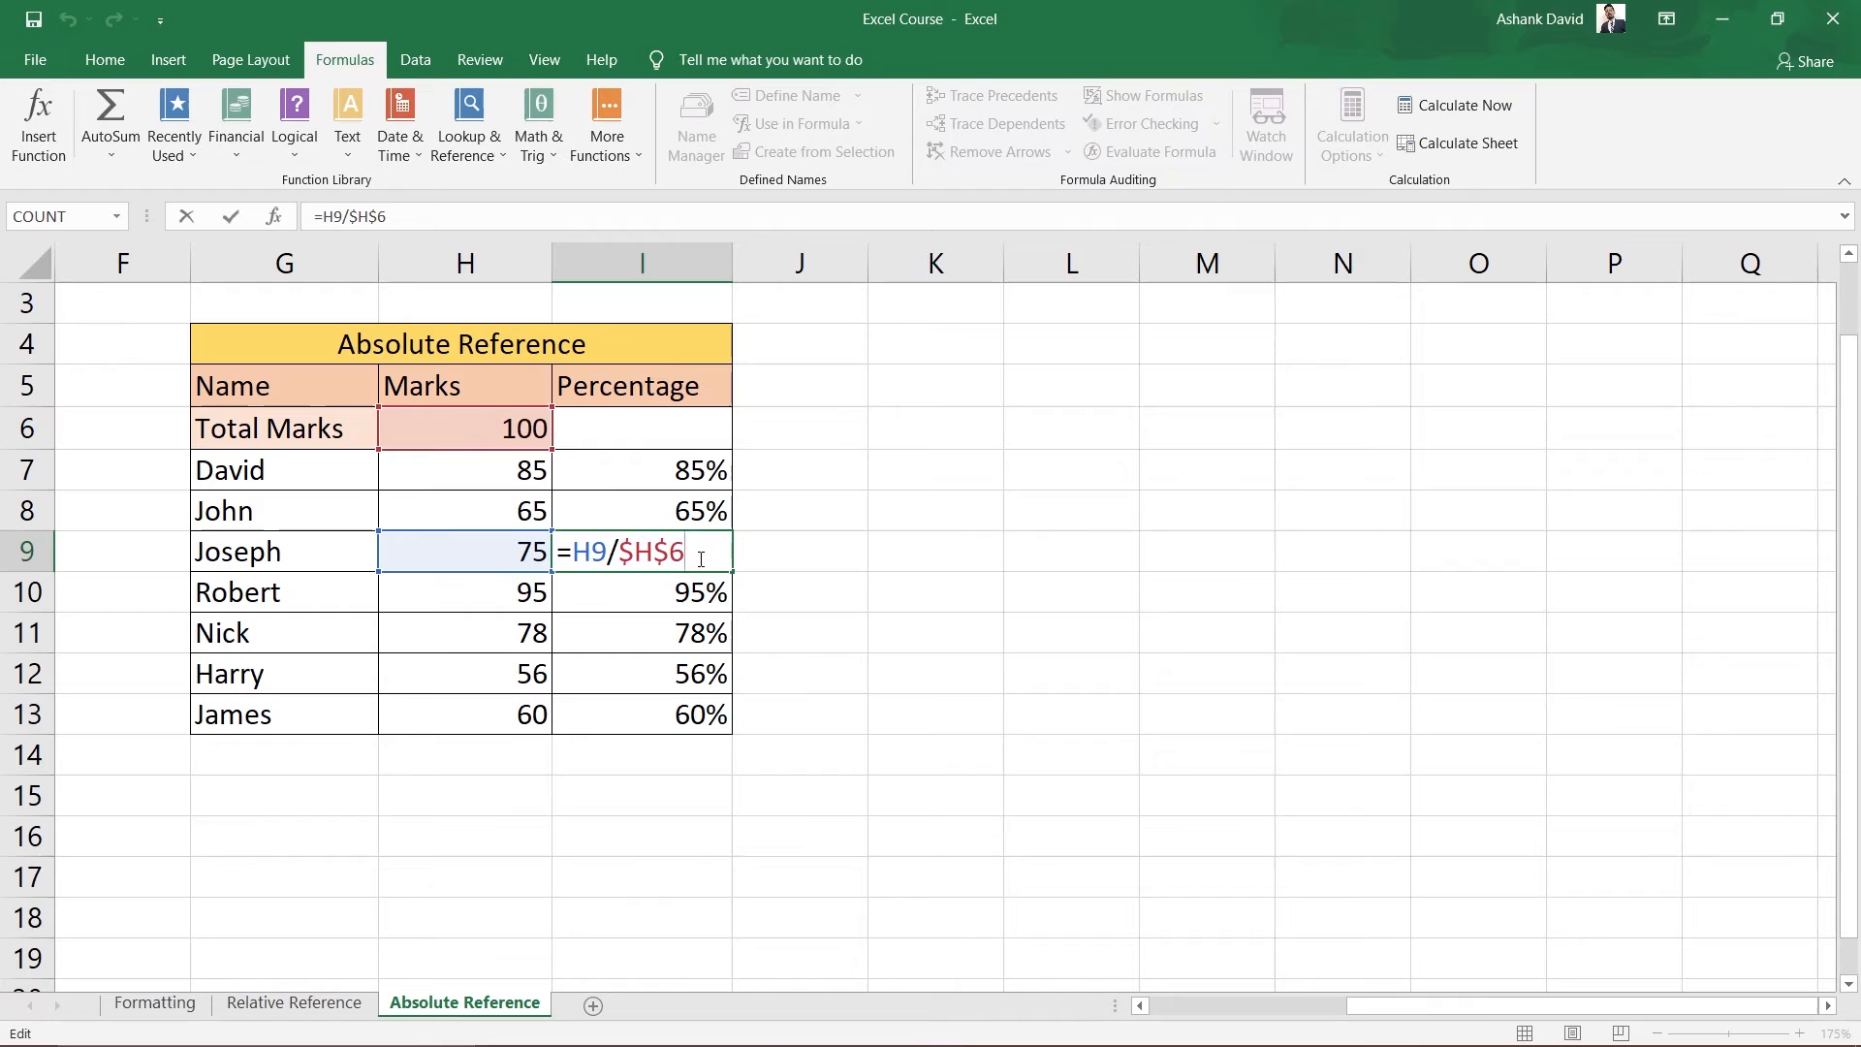
{"action": "left_click", "coordinate": [1259, 660]}
{"action": "double_click", "coordinate": [645, 605]}
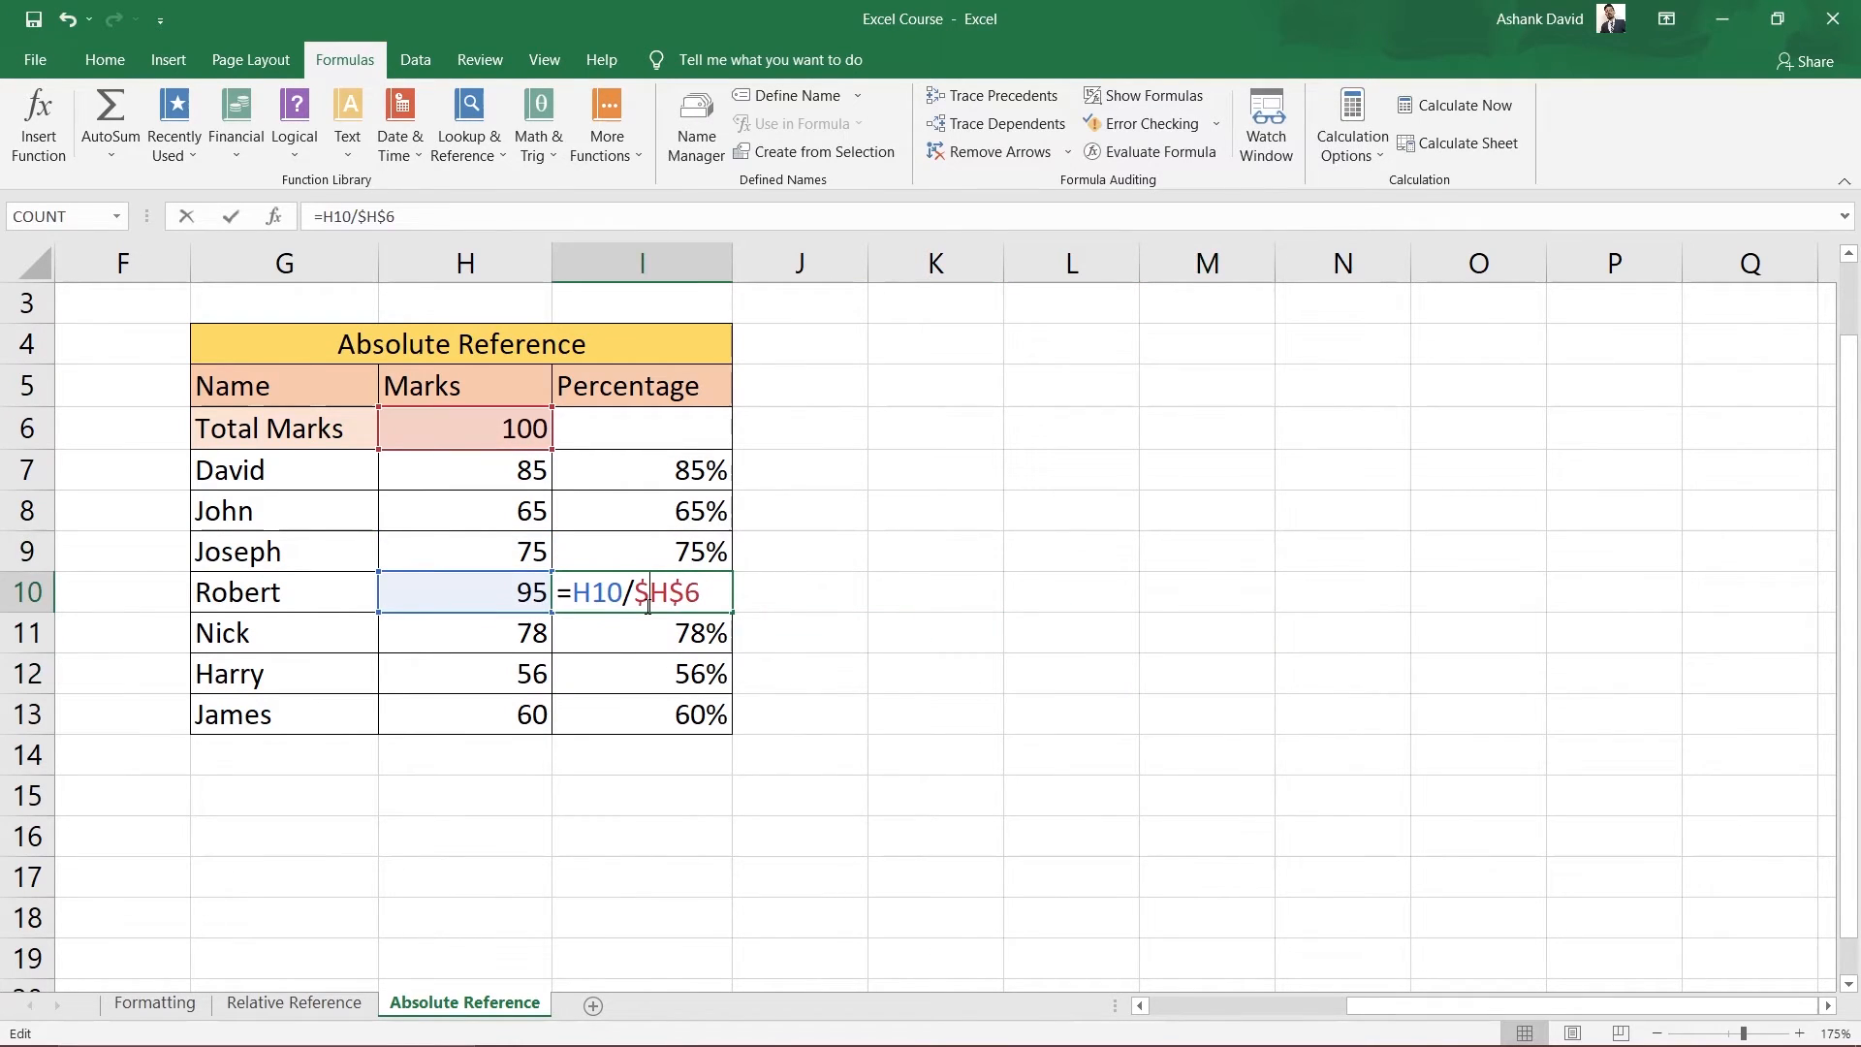
{"action": "left_click", "coordinate": [913, 702]}
{"action": "double_click", "coordinate": [668, 635]}
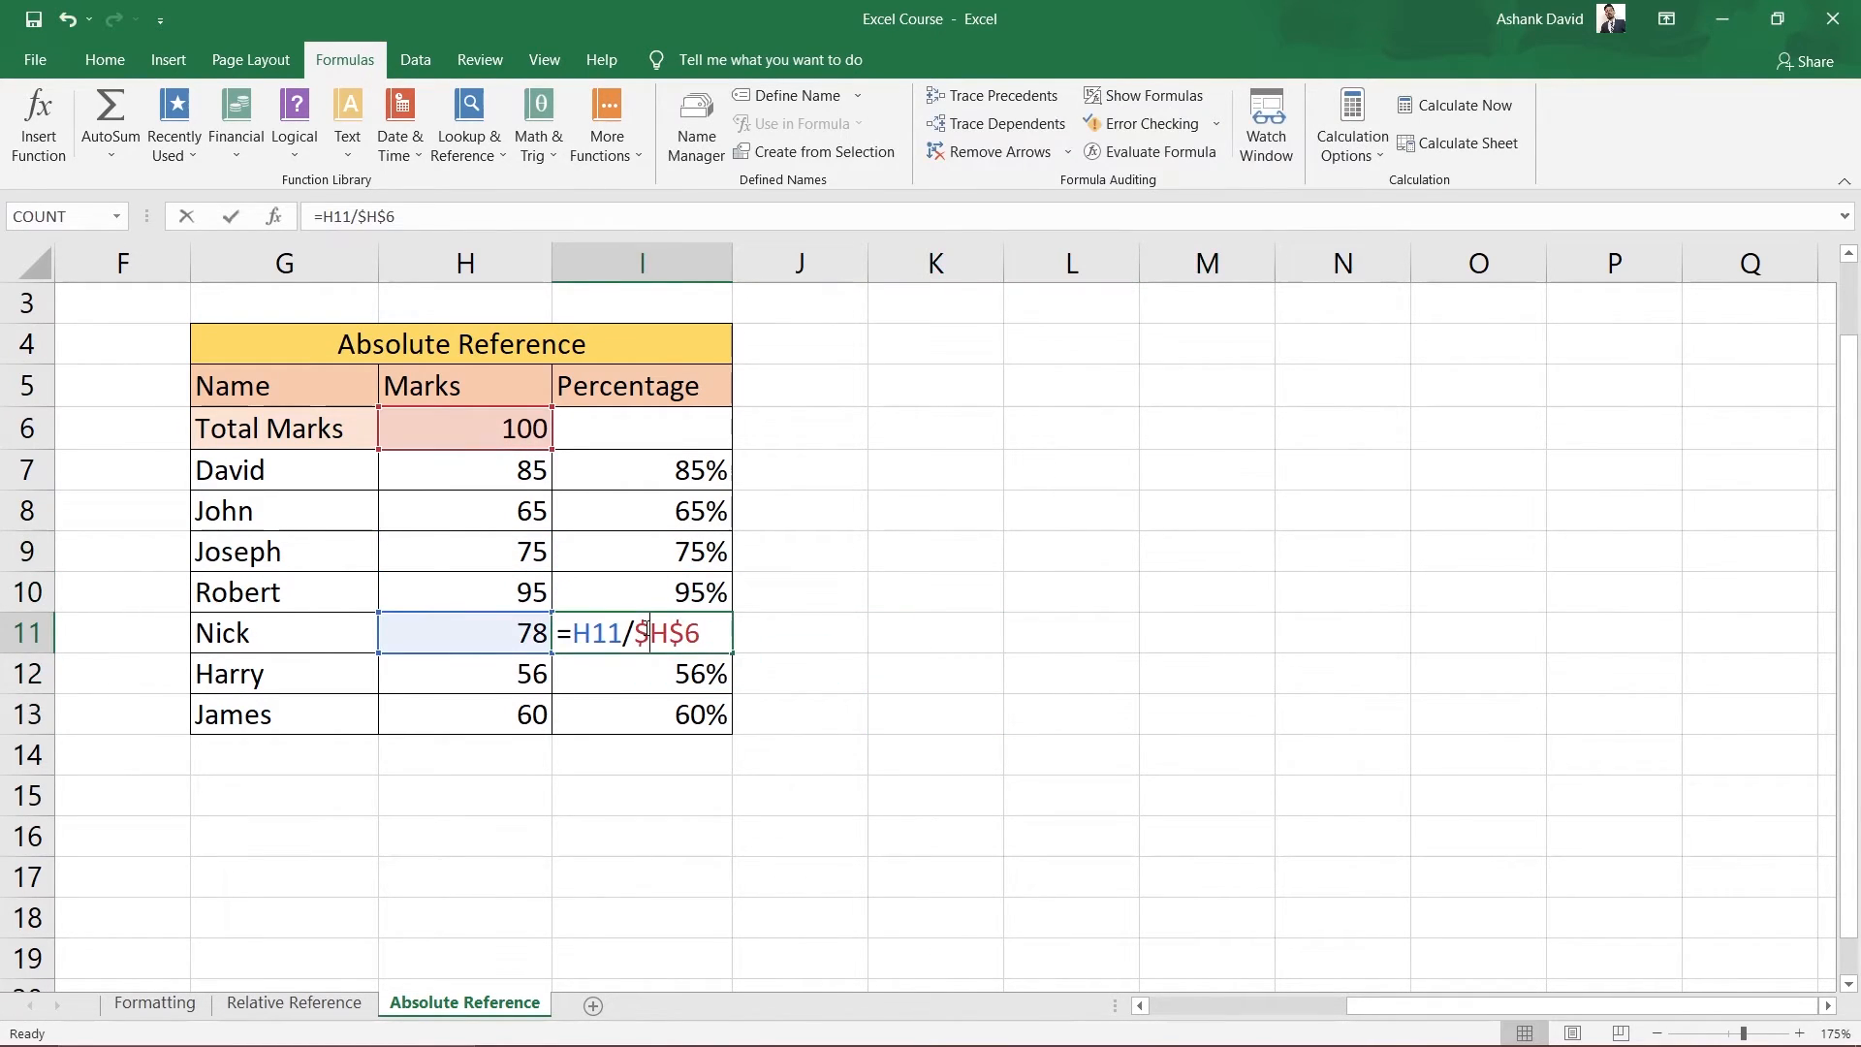
{"action": "left_click", "coordinate": [1142, 706]}
{"action": "double_click", "coordinate": [689, 682]}
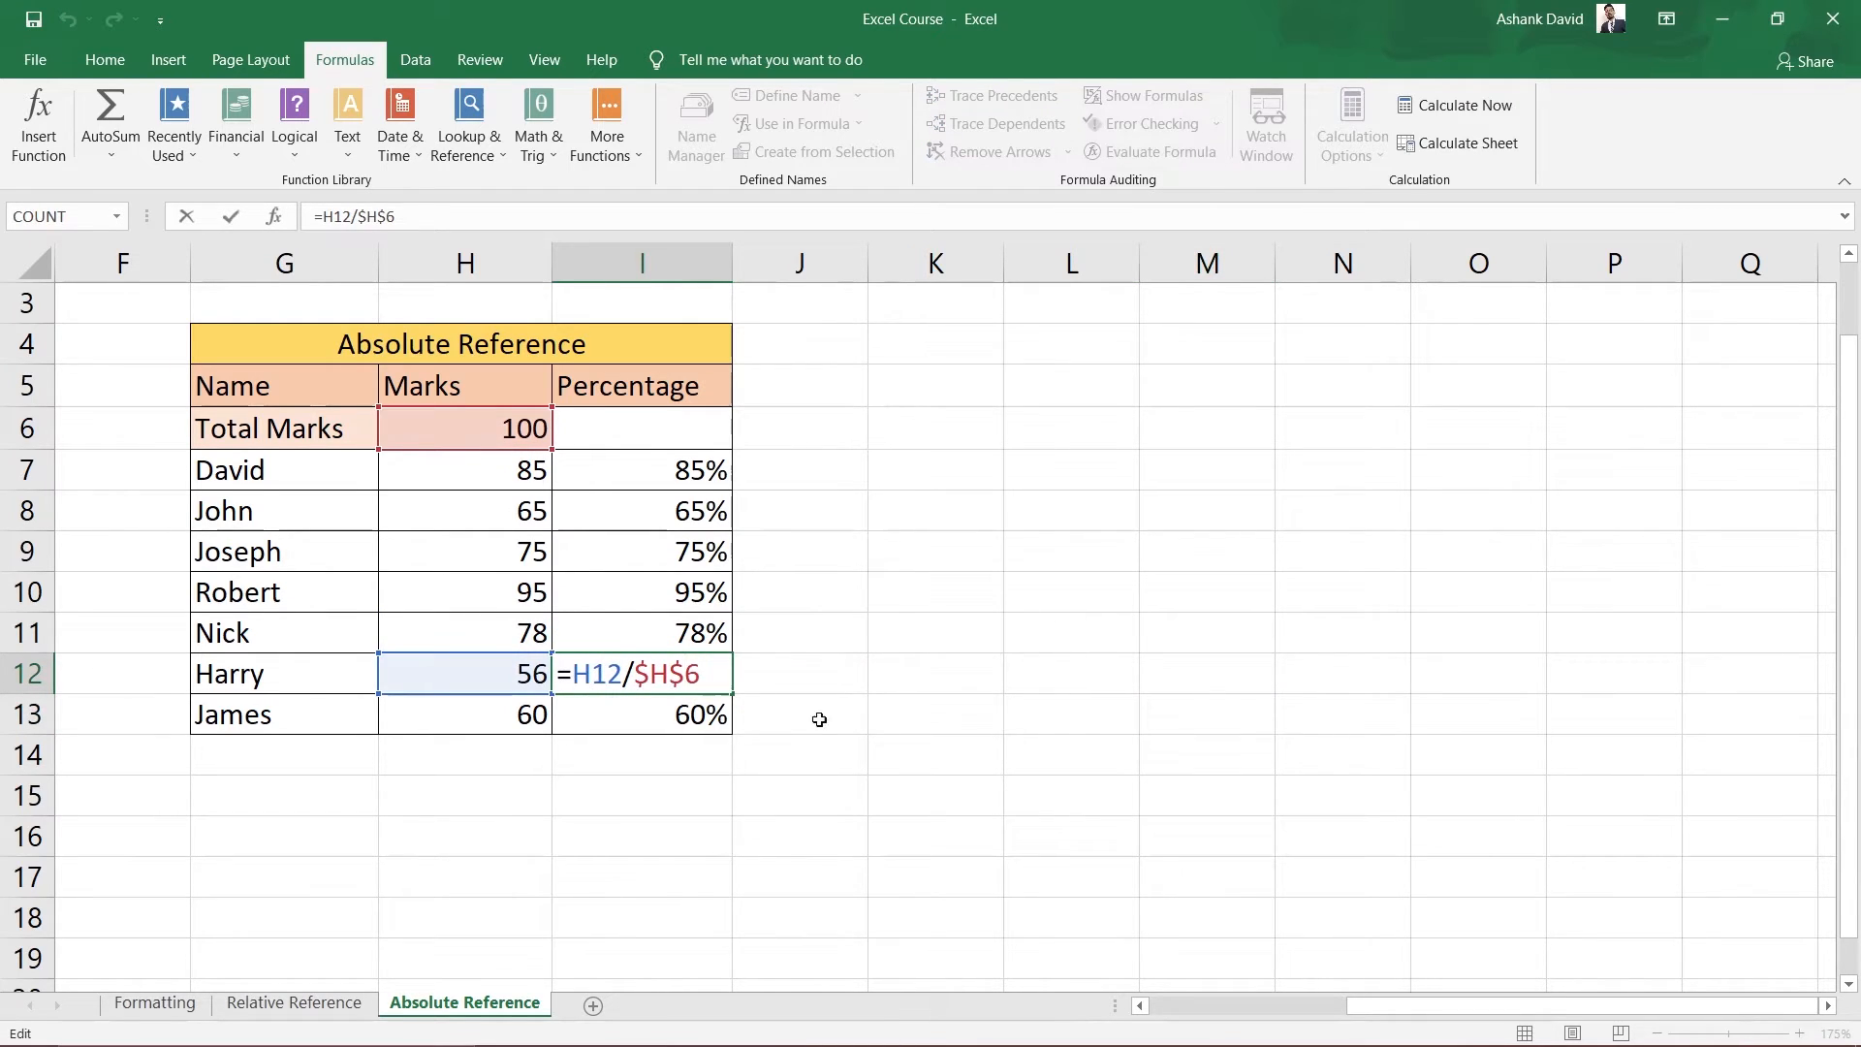
{"action": "left_click", "coordinate": [1057, 790]}
{"action": "left_click", "coordinate": [673, 714]}
{"action": "double_click", "coordinate": [673, 714]}
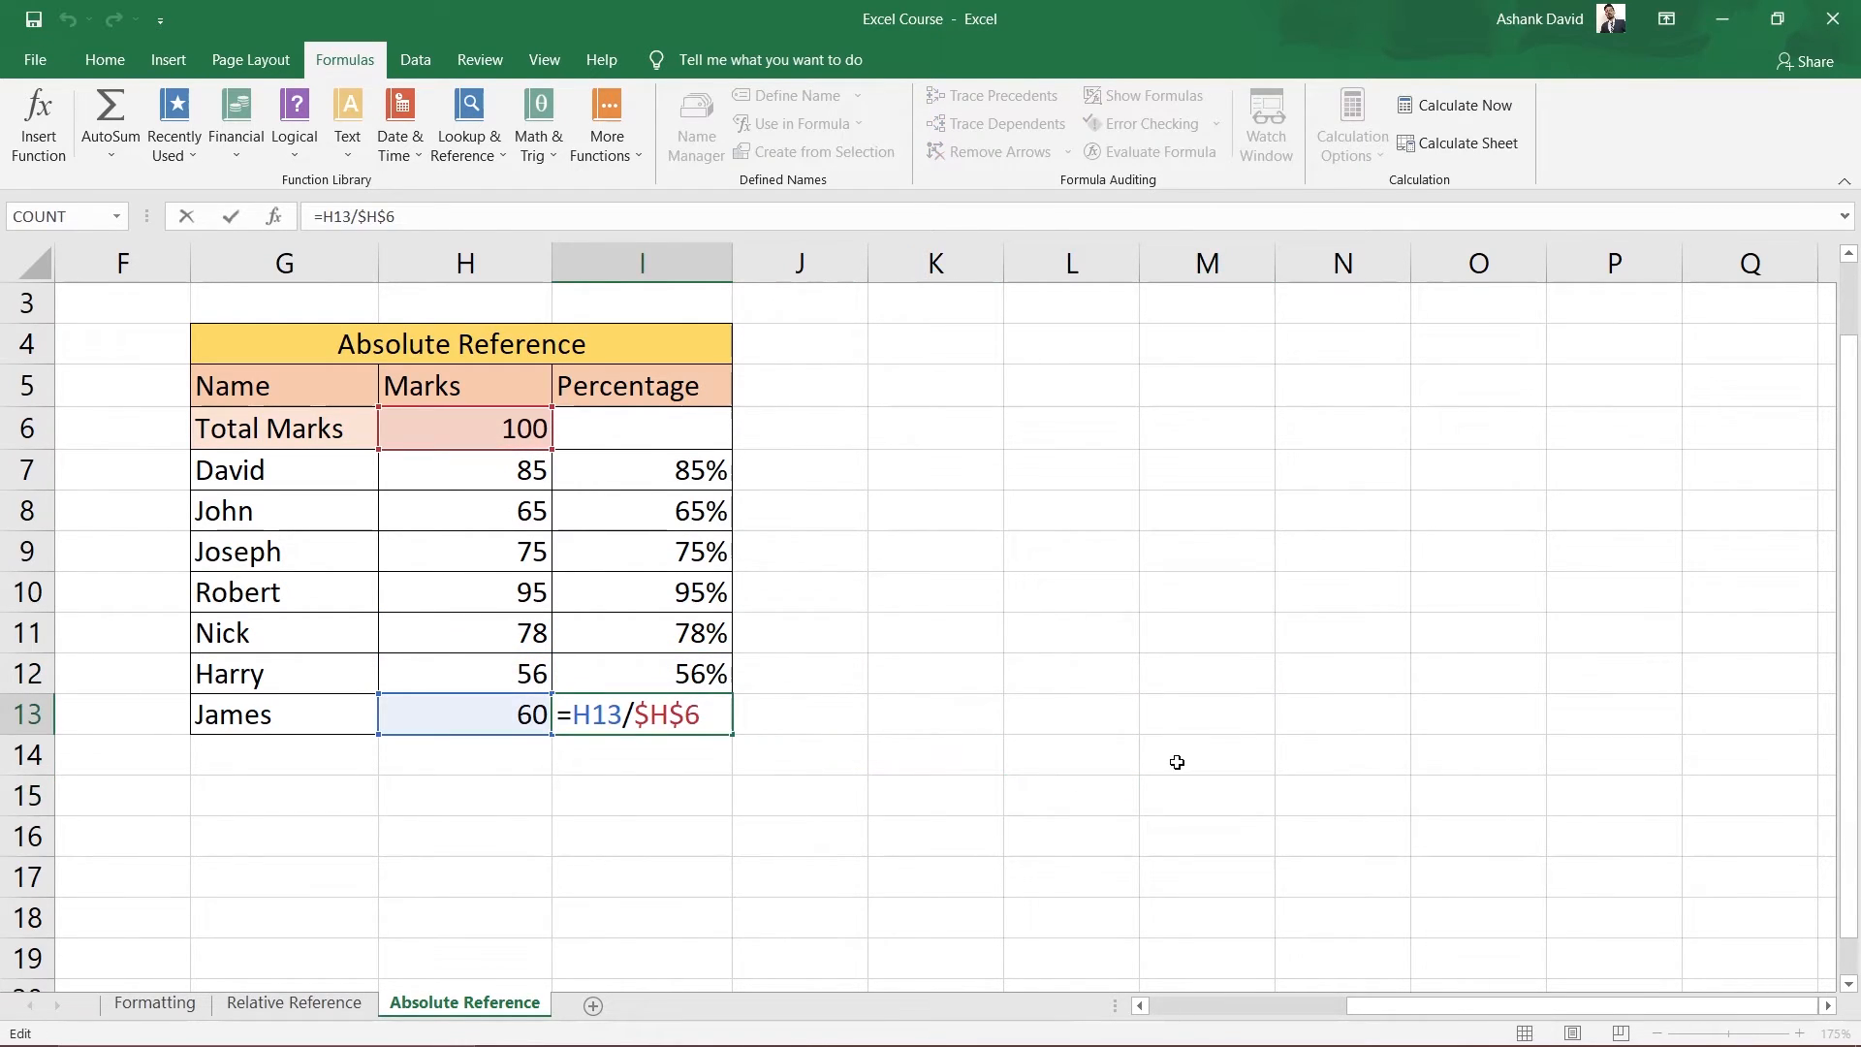
{"action": "left_click", "coordinate": [1123, 754]}
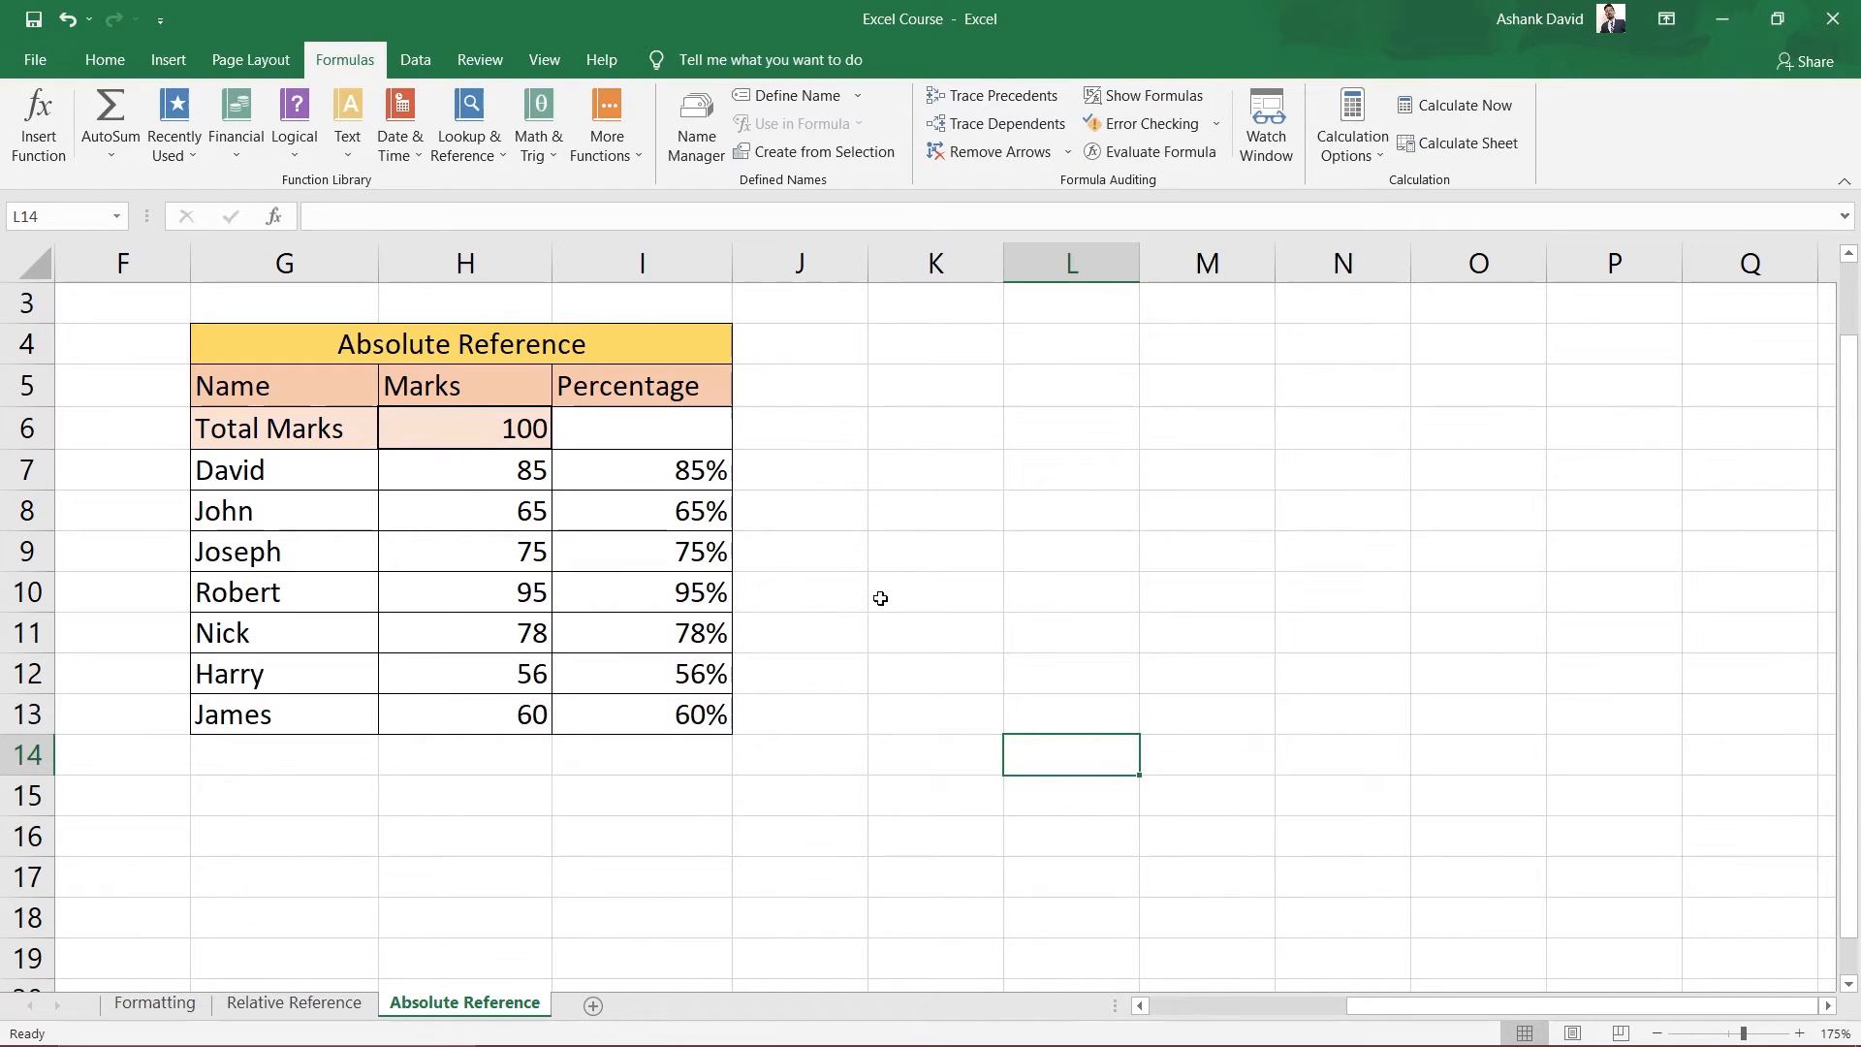
{"action": "left_click", "coordinate": [493, 440]}
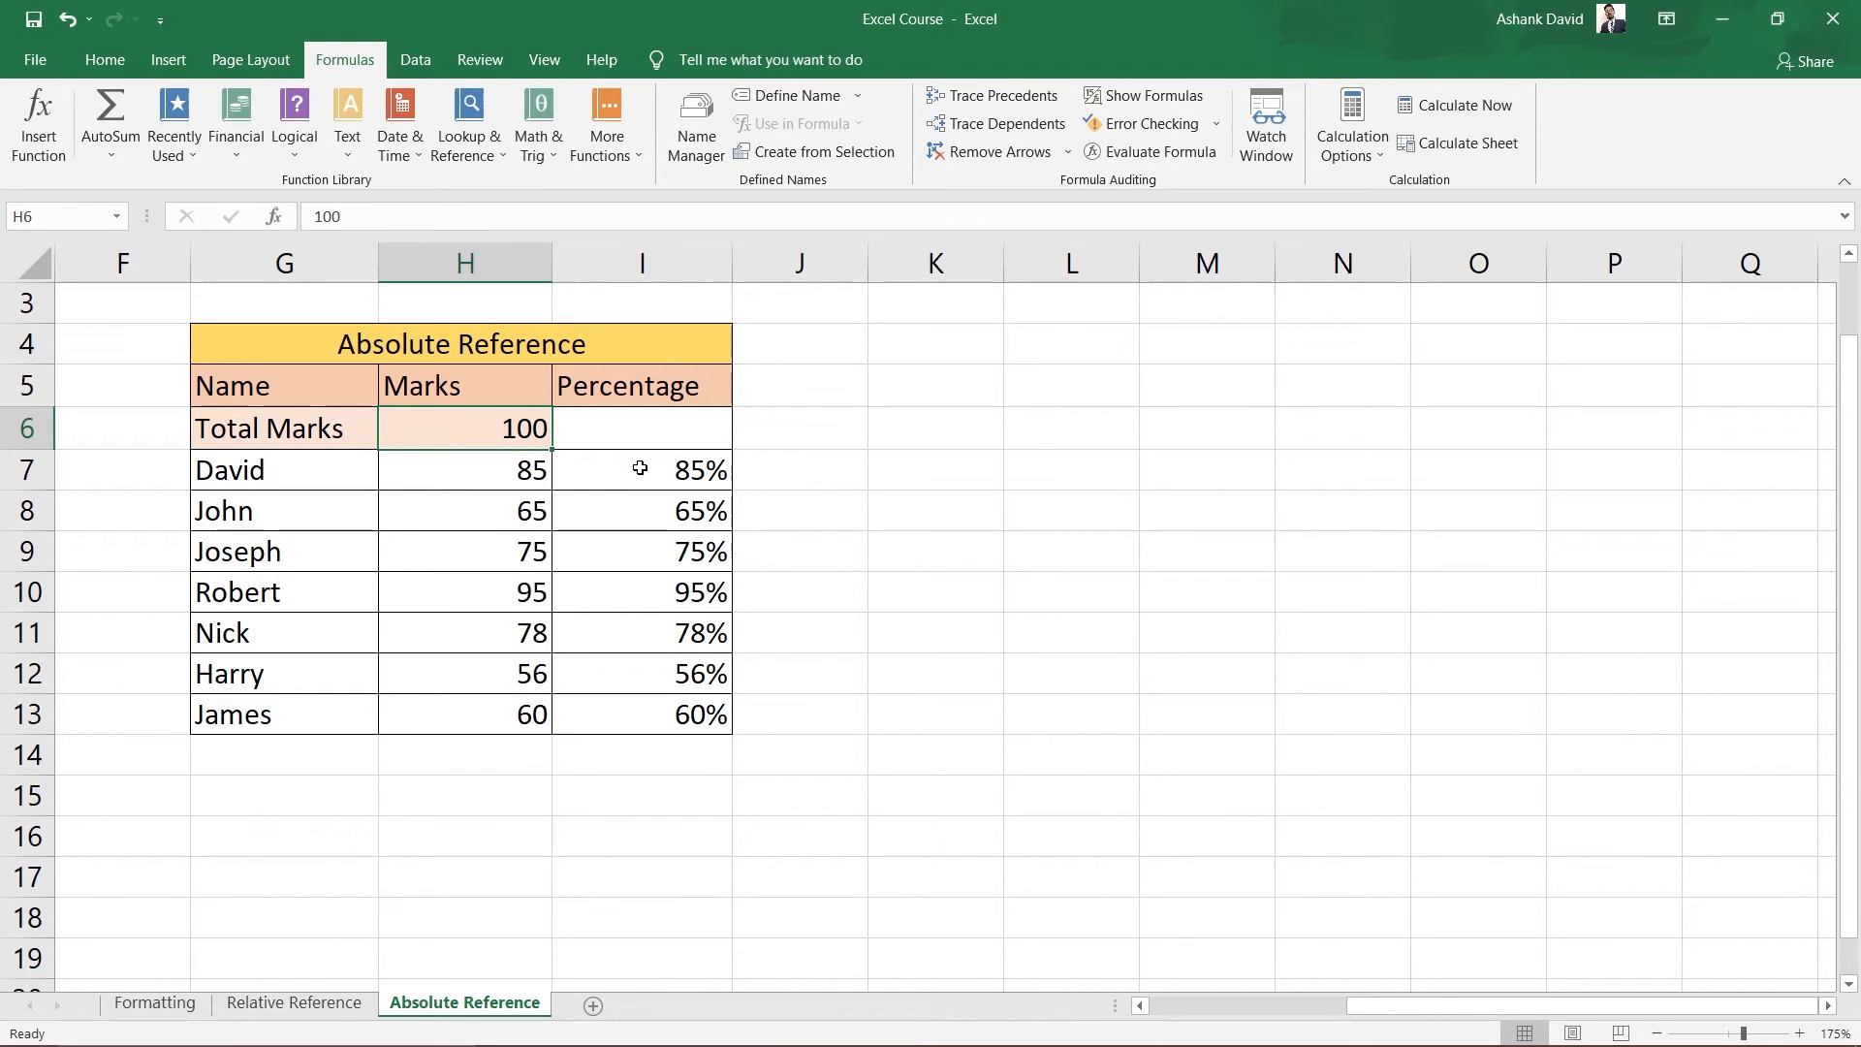
{"action": "left_click", "coordinate": [308, 1005]}
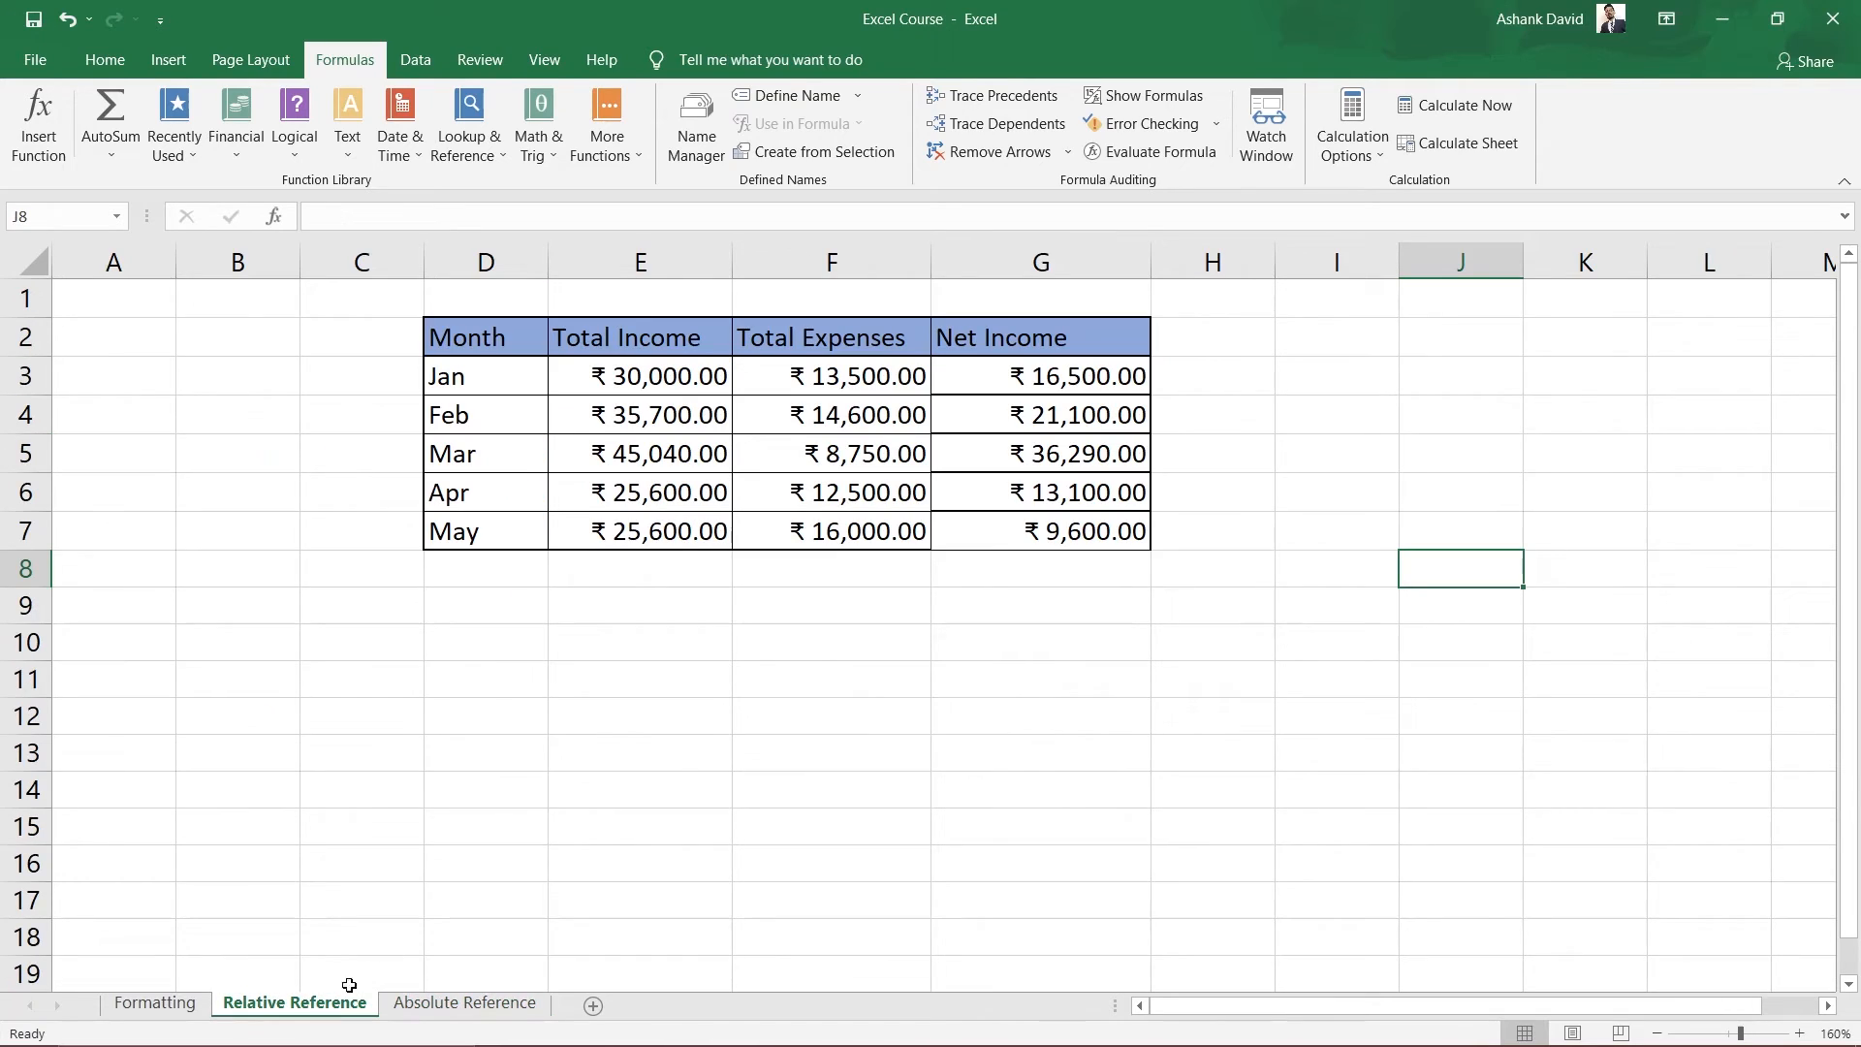
{"action": "left_click", "coordinate": [660, 426]}
{"action": "left_click", "coordinate": [859, 446]}
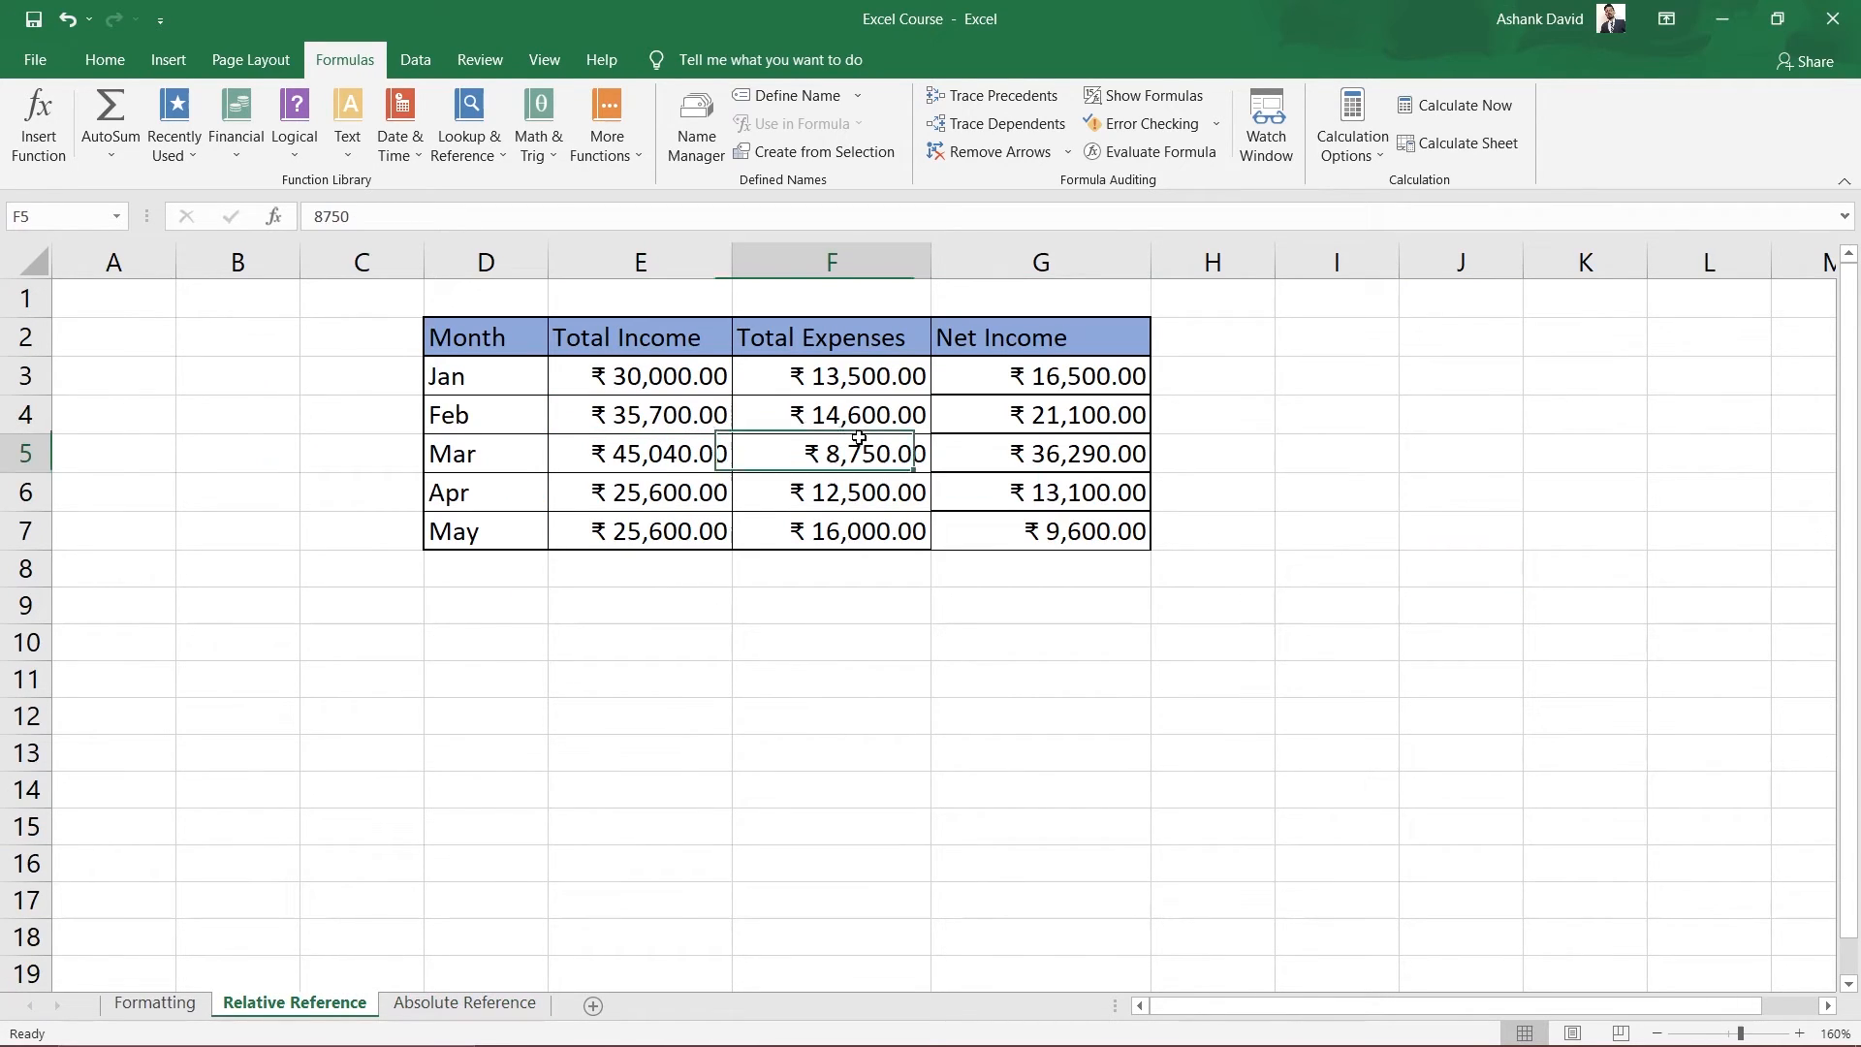
{"action": "key", "text": "Down"}
{"action": "key", "text": "Down"}
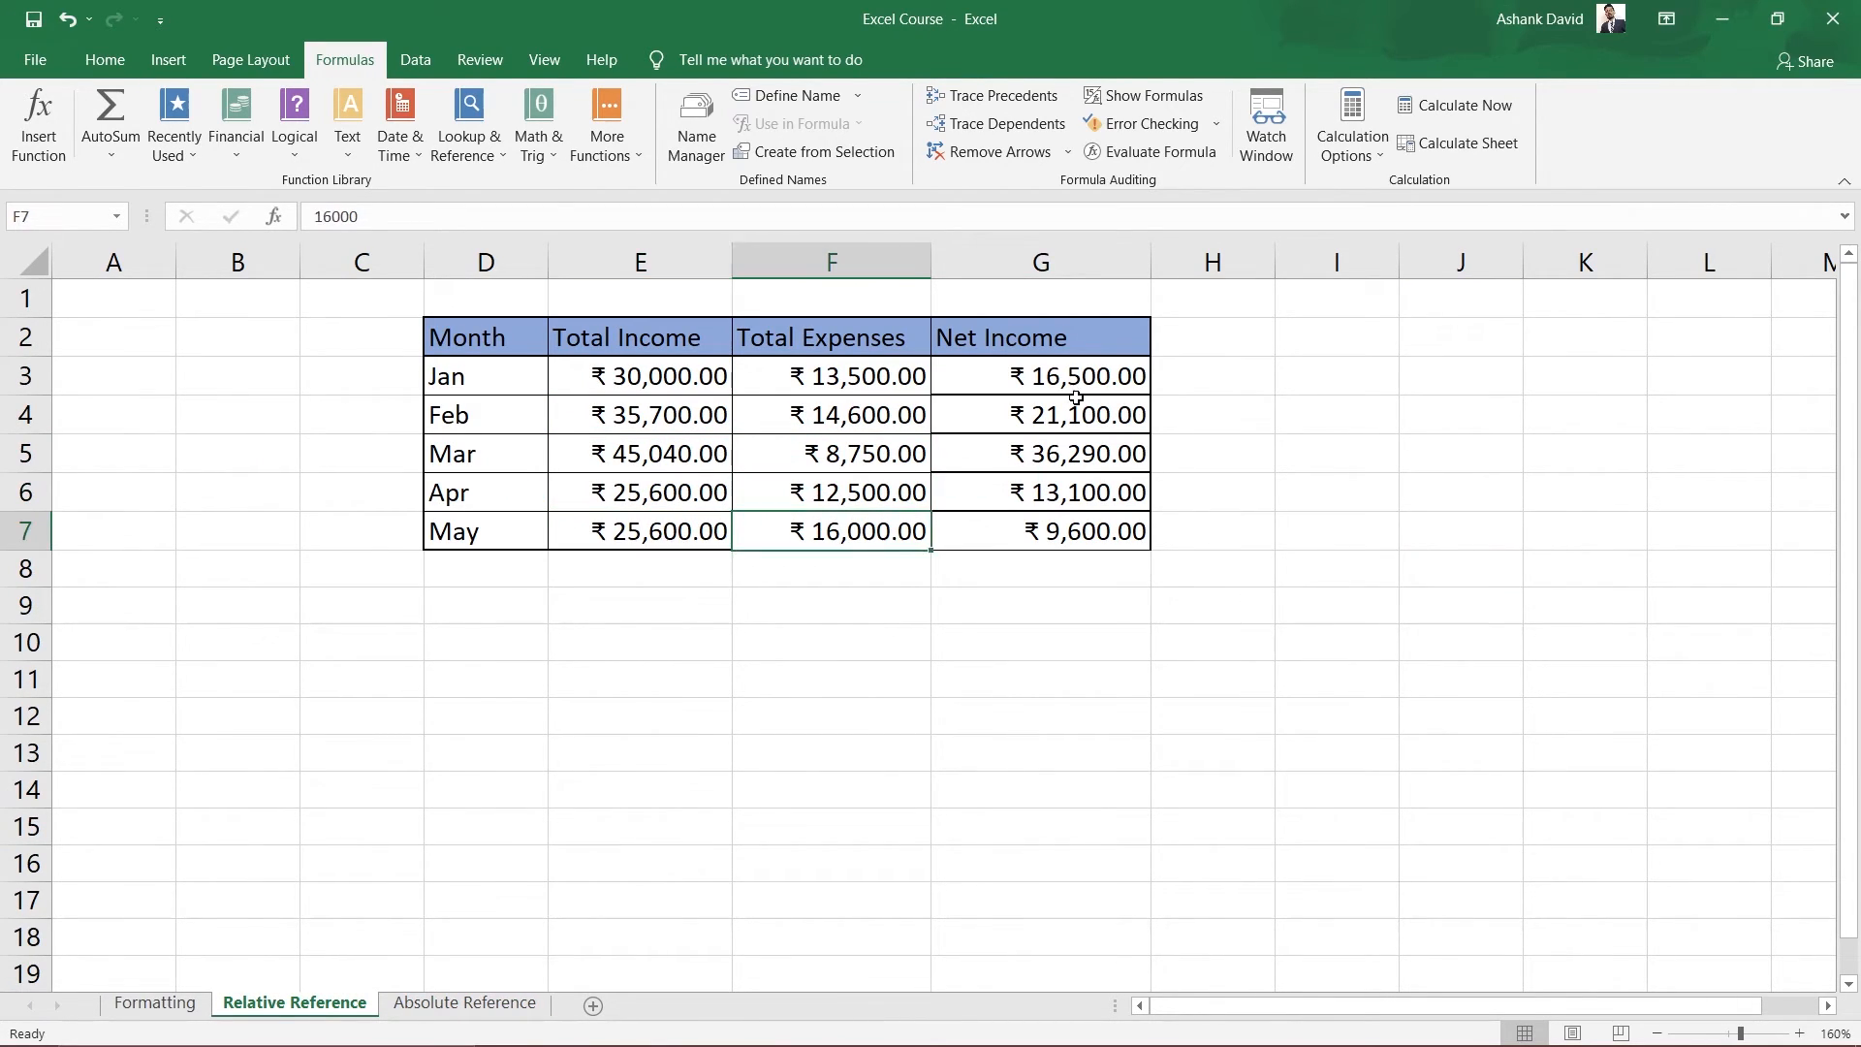
{"action": "left_click", "coordinate": [1050, 380]}
{"action": "double_click", "coordinate": [1050, 380]}
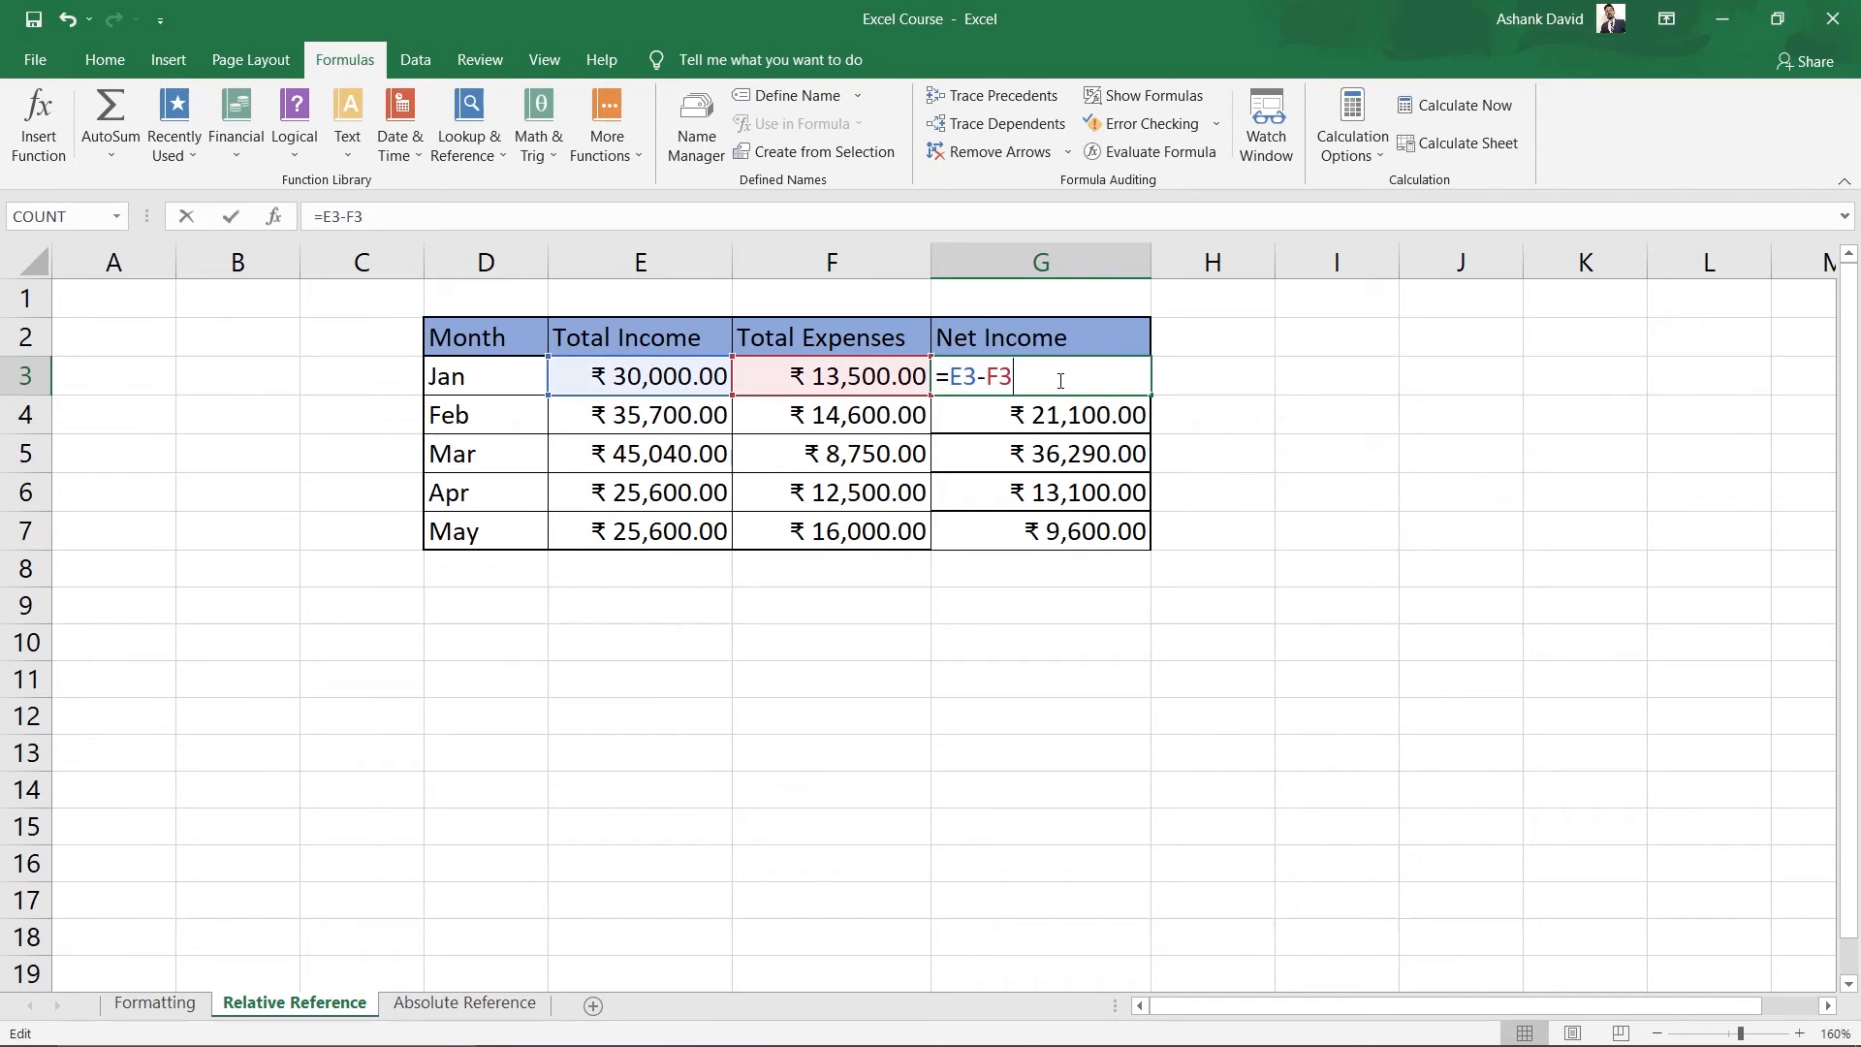
{"action": "left_click", "coordinate": [1370, 753]}
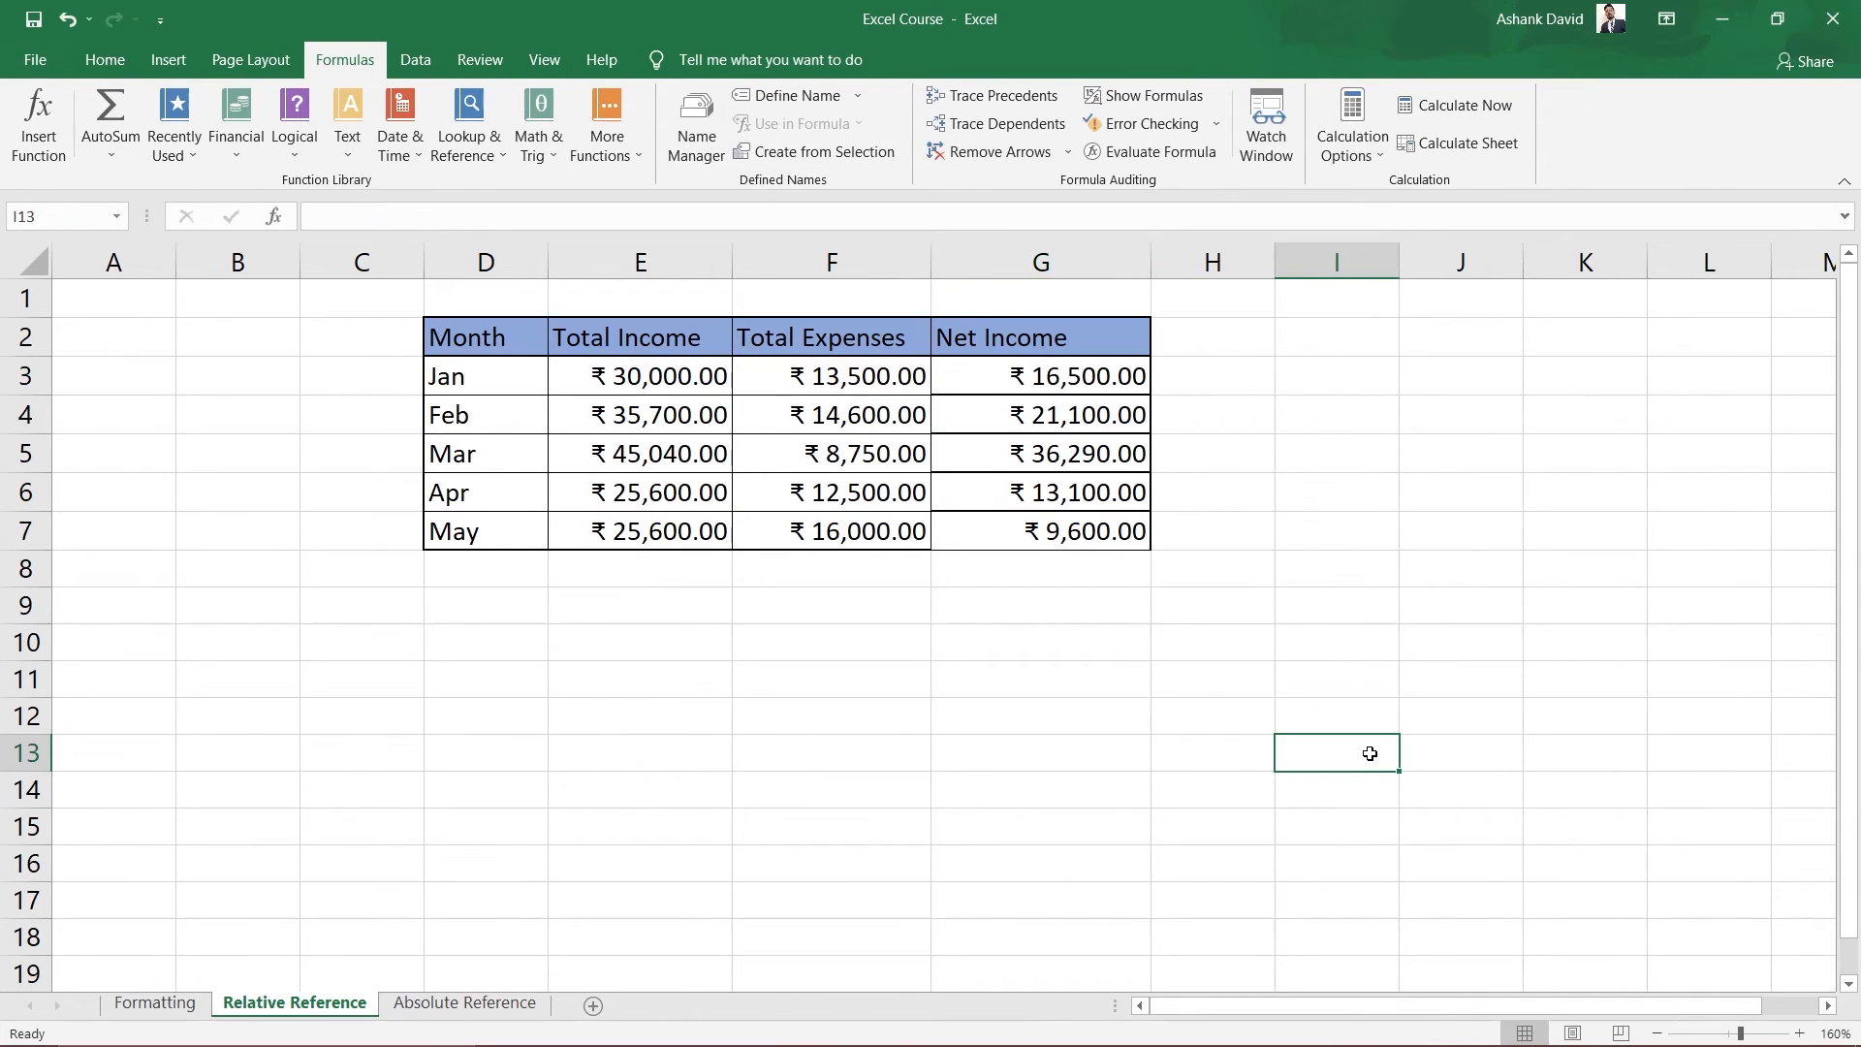
{"action": "left_click", "coordinate": [436, 1004]}
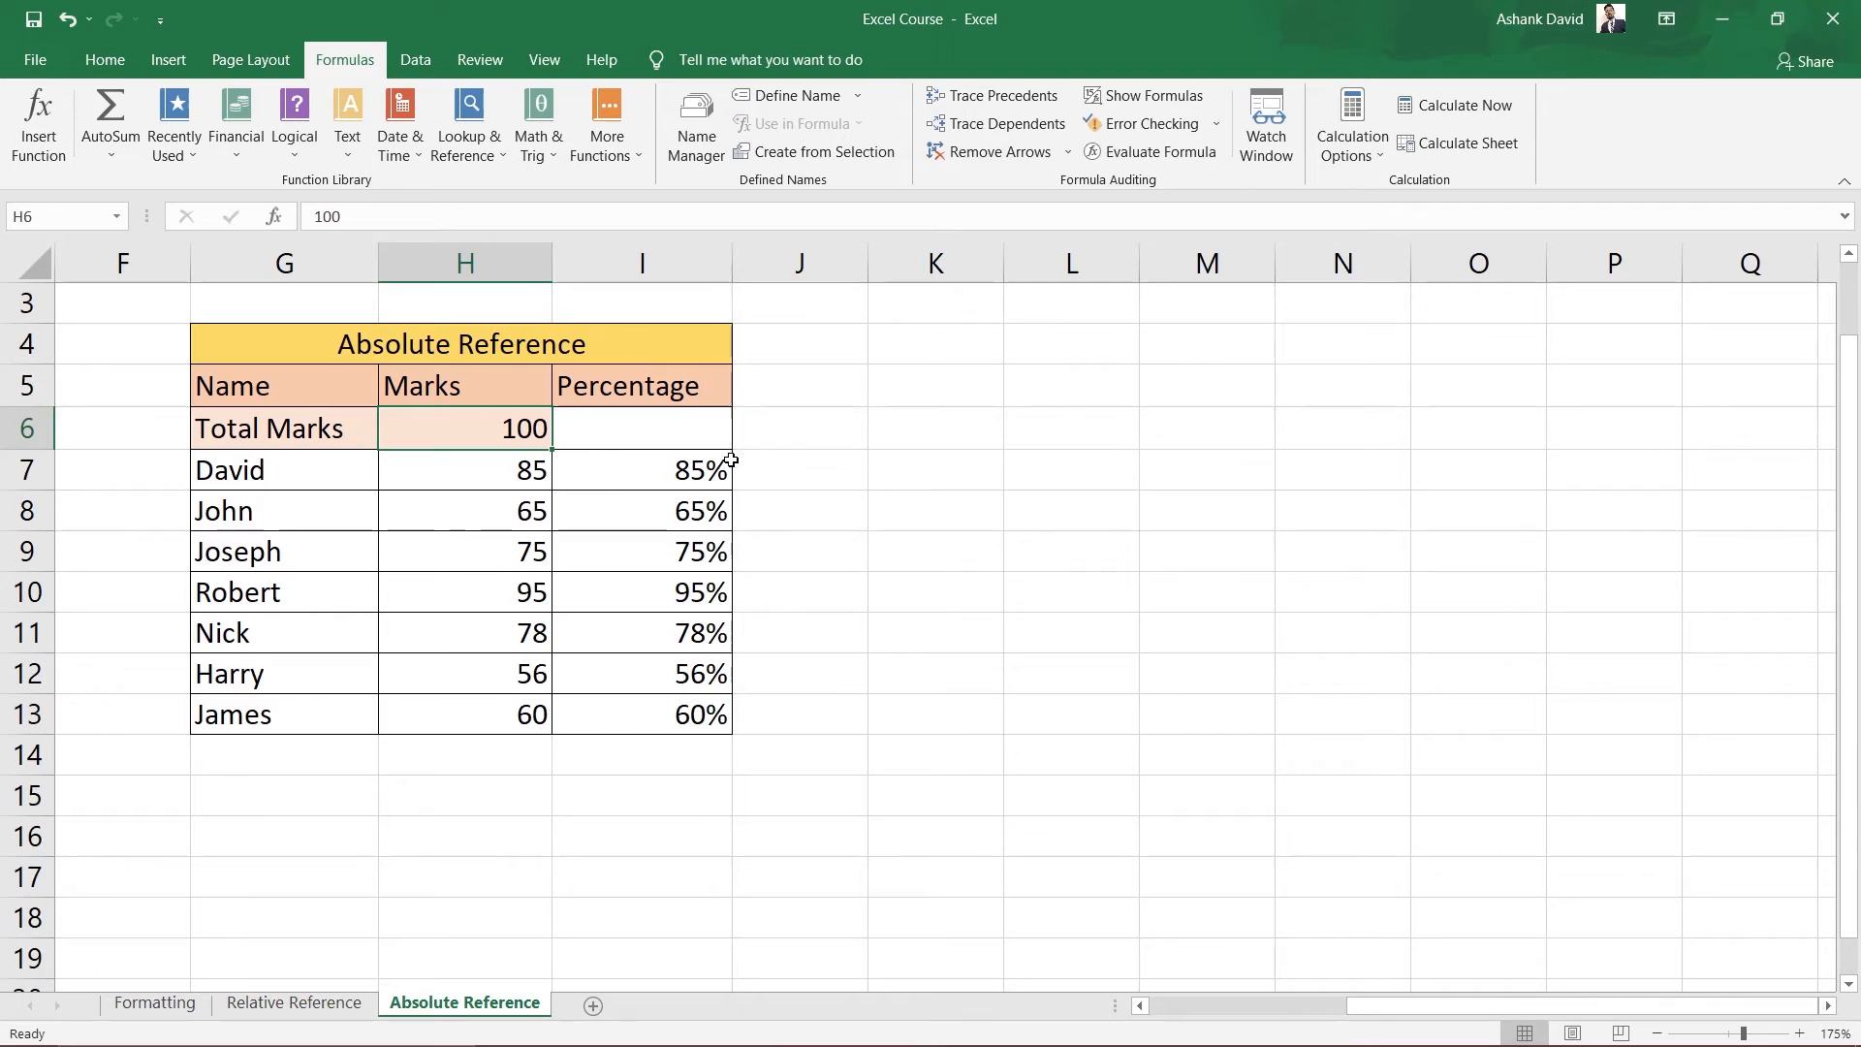
{"action": "left_click", "coordinate": [704, 471]}
{"action": "left_click_drag", "start_coordinate": [693, 503], "coordinate": [669, 717]}
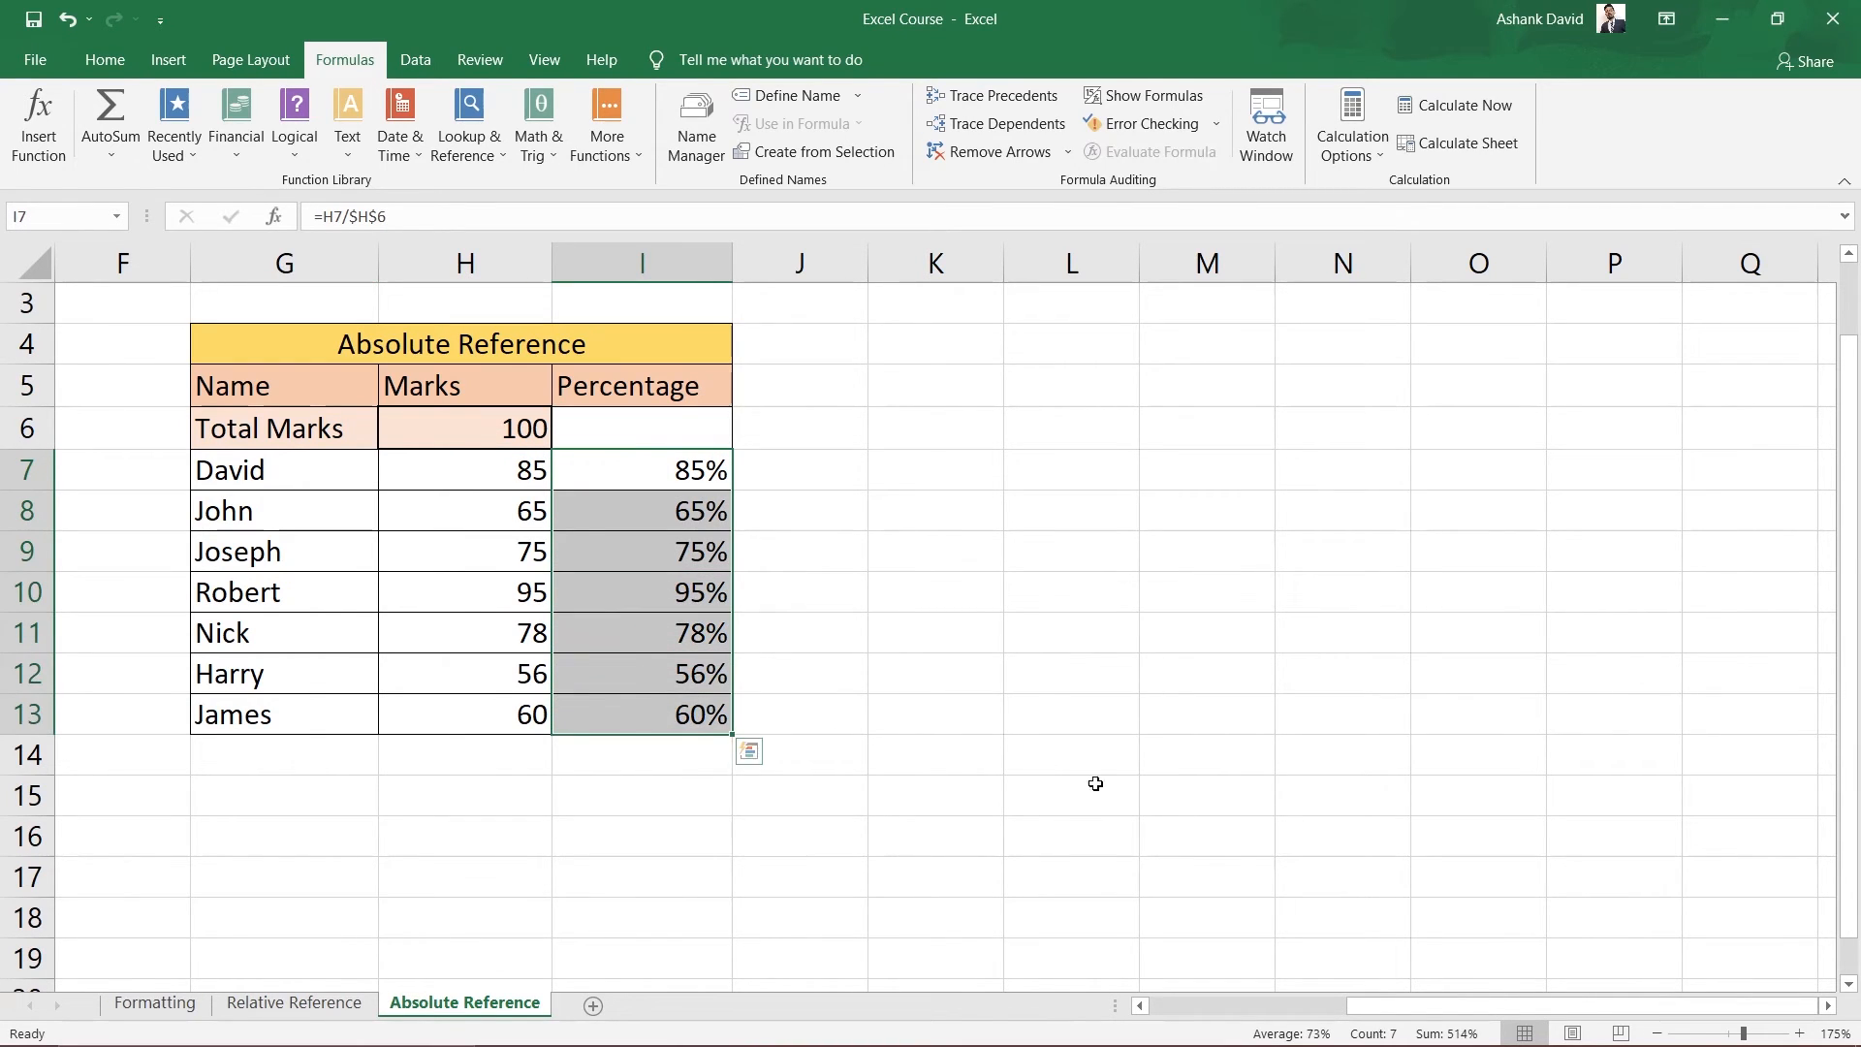
{"action": "left_click", "coordinate": [1170, 809]}
{"action": "left_click", "coordinate": [669, 473]}
{"action": "left_click", "coordinate": [659, 509]}
{"action": "left_click", "coordinate": [674, 564]}
{"action": "left_click", "coordinate": [688, 602]}
{"action": "left_click", "coordinate": [690, 642]}
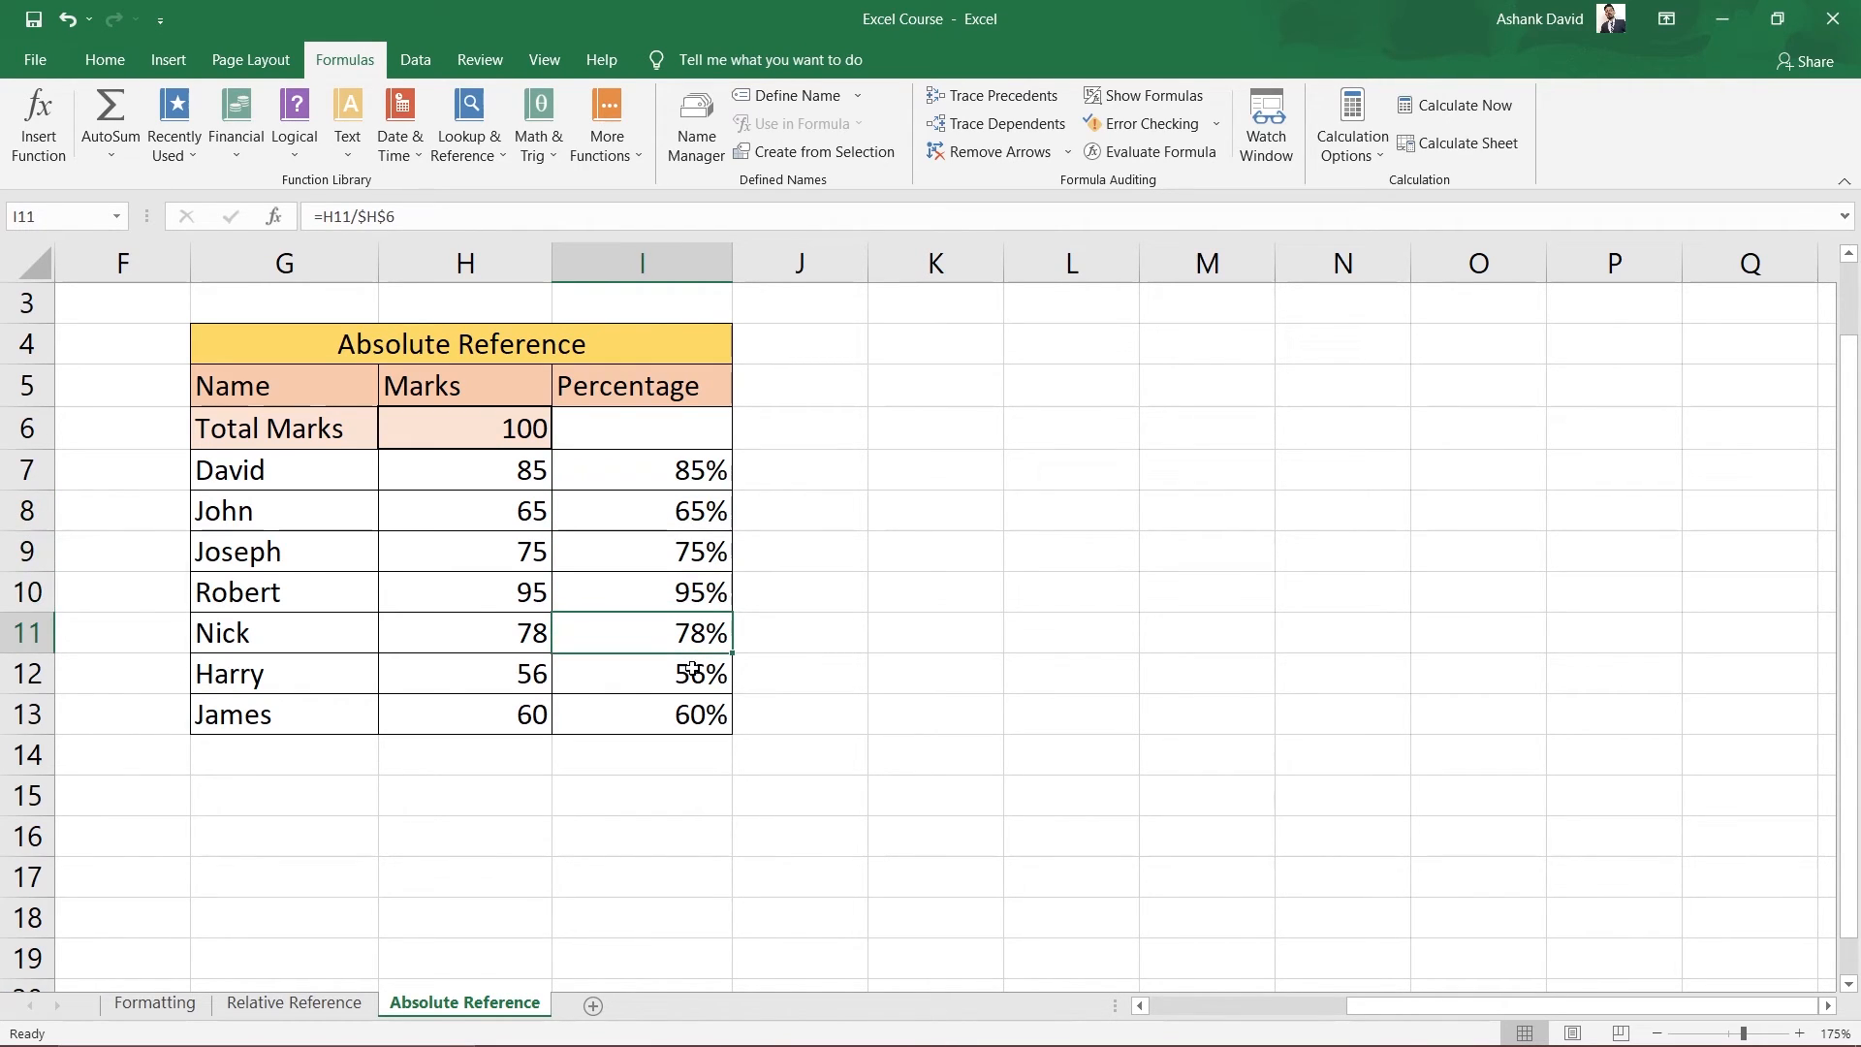
{"action": "left_click", "coordinate": [693, 675]}
{"action": "left_click", "coordinate": [686, 720]}
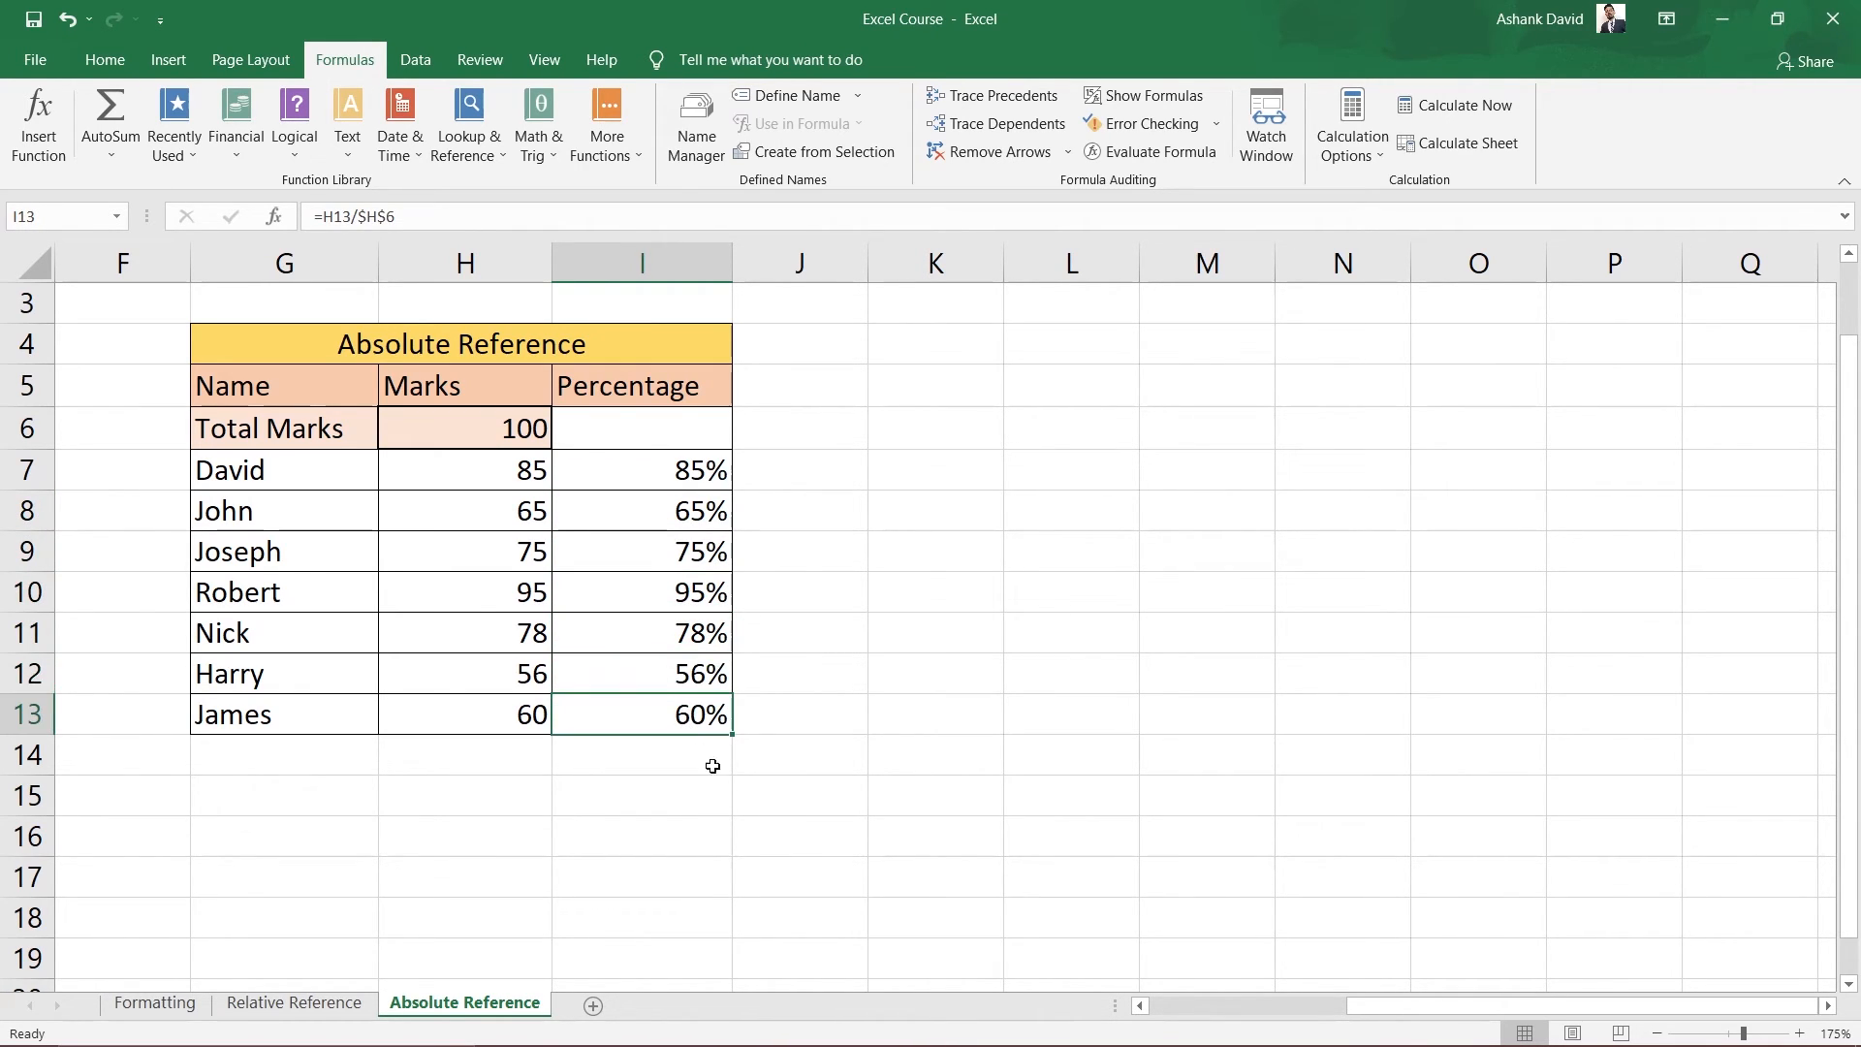